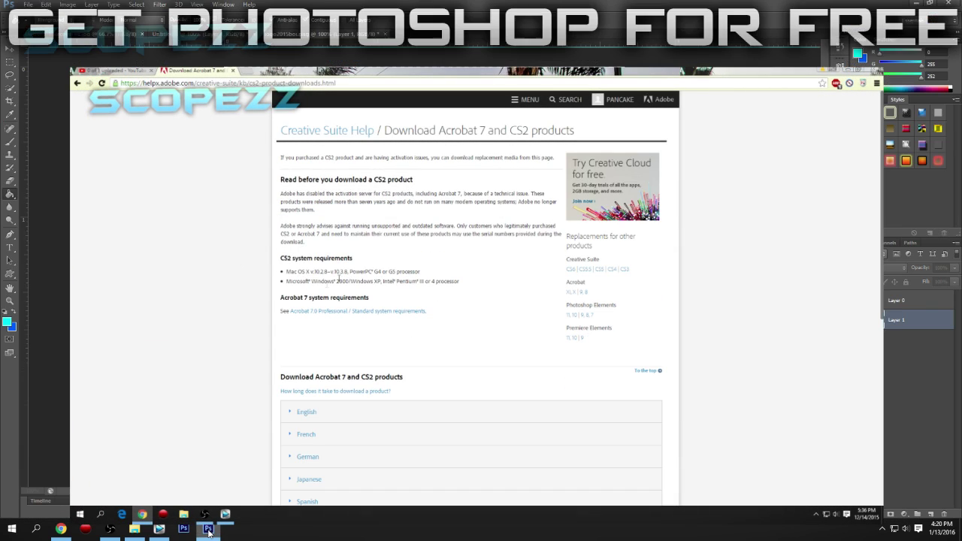
Expand the English section of the Acrobat 7 and CS2 product downloads and look through its contents.
scroll(230, 365, "down", 3)
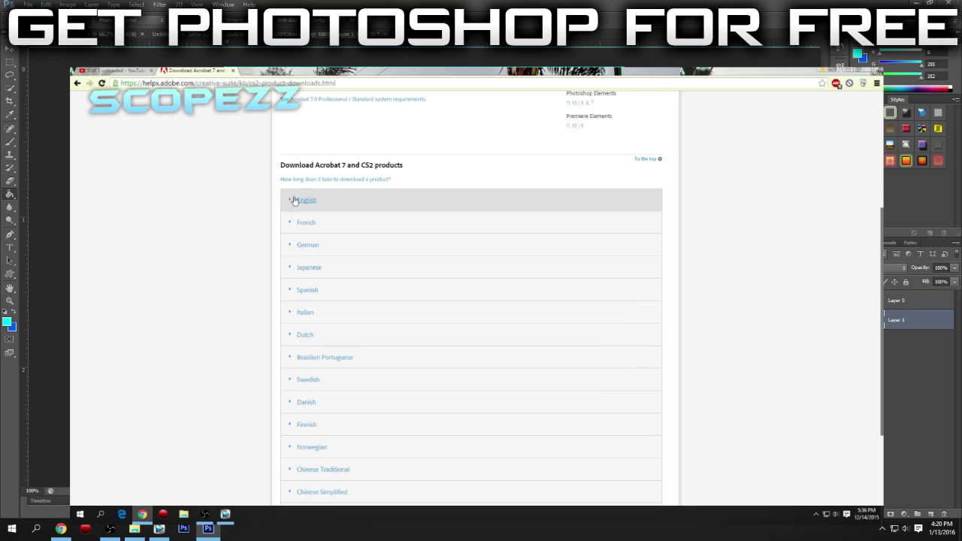
left_click(294, 200)
scroll(275, 266, "down", 4)
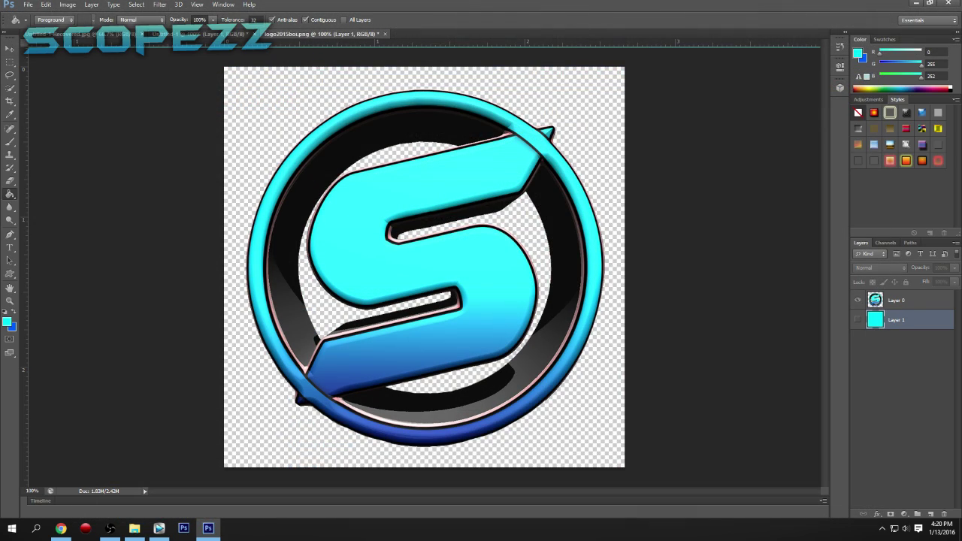
Start a new document using the Logo preset.
left_click(27, 4)
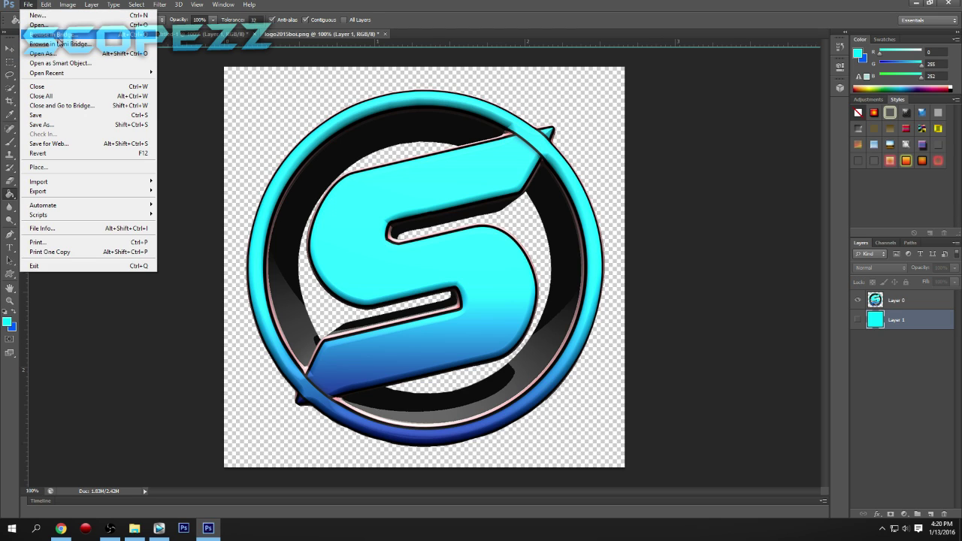
left_click(27, 5)
key("ctrl+n")
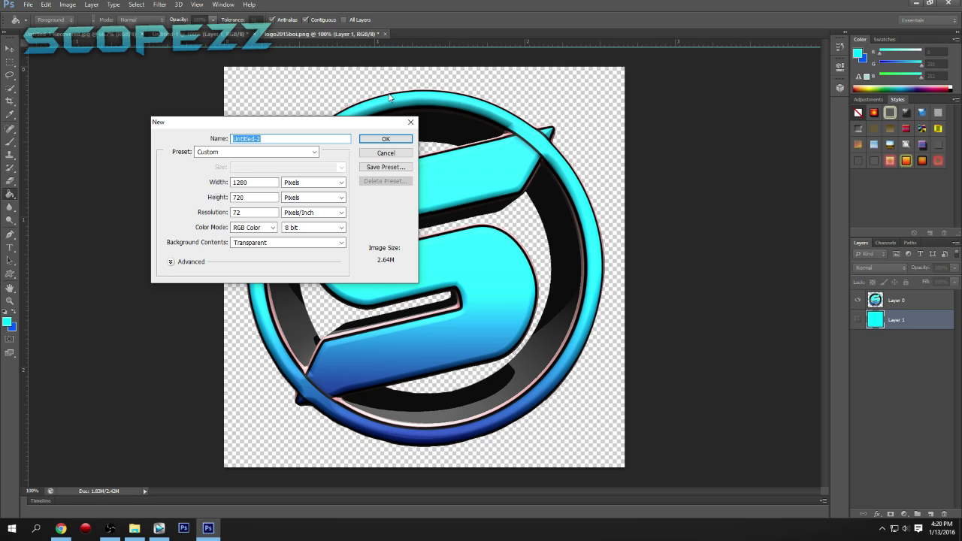
left_click_drag(304, 122, 346, 118)
left_click(328, 147)
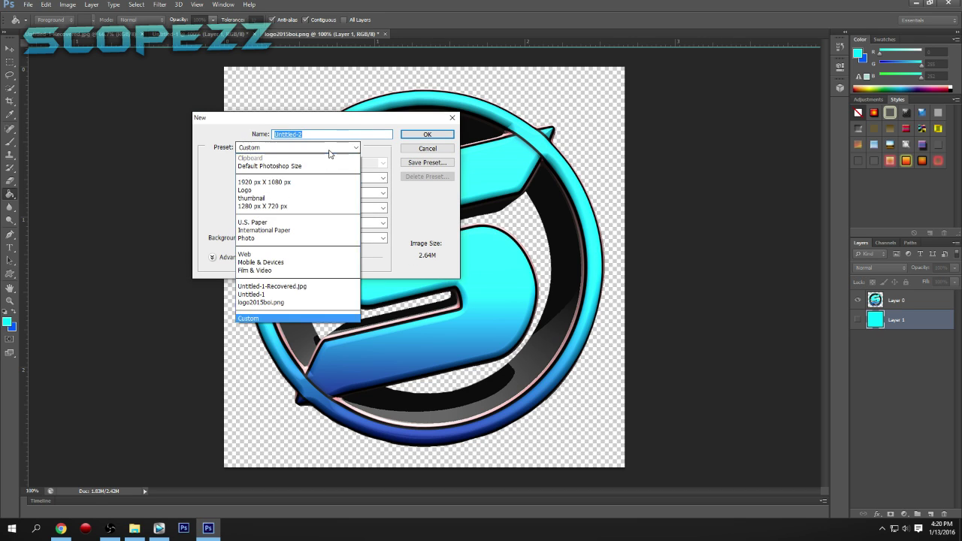
left_click(280, 189)
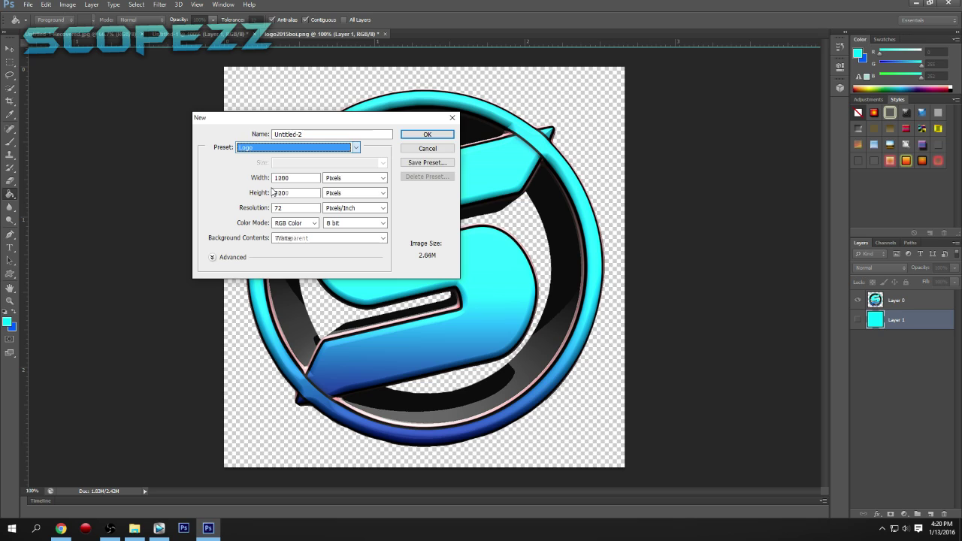
double_click(285, 177)
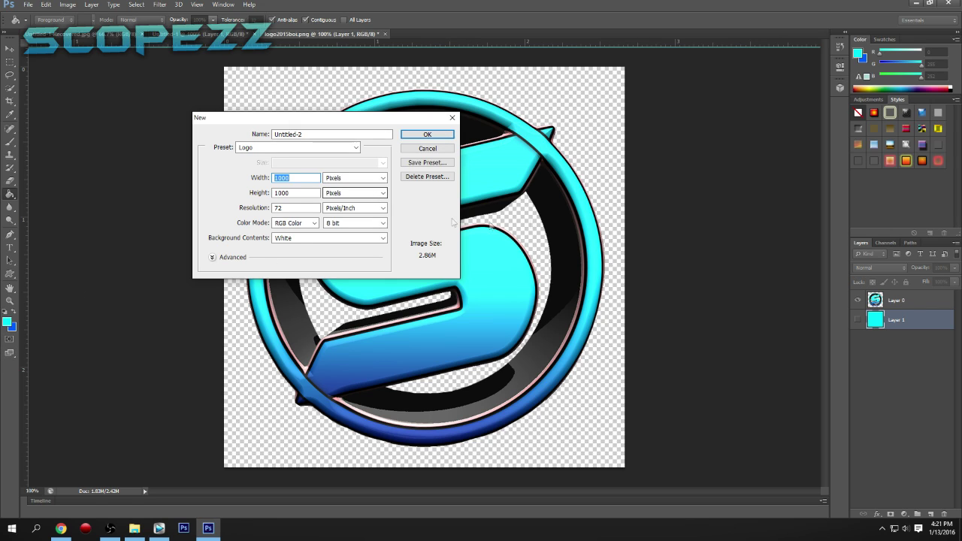
Set the background contents to Transparent and create the 1000 by 1000 pixel document.
left_click_drag(369, 122, 305, 146)
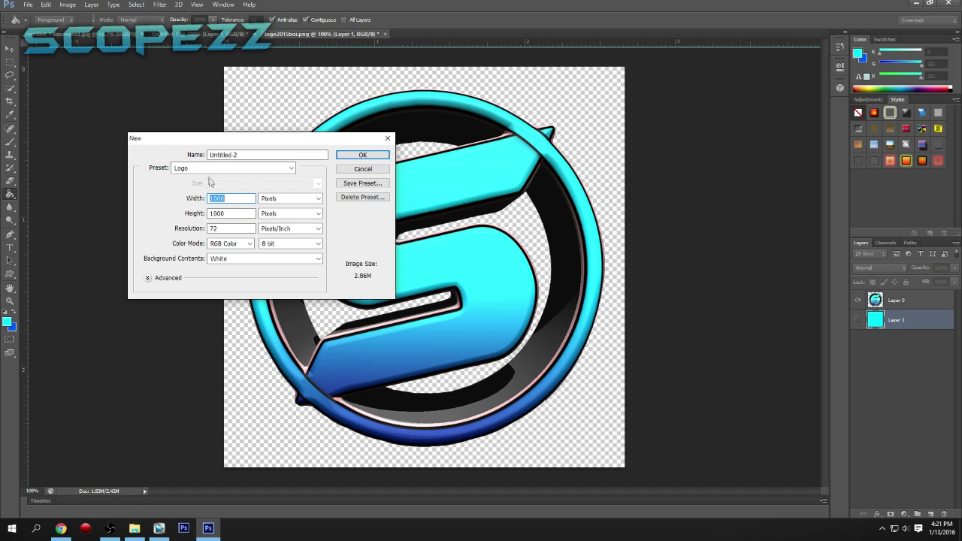
left_click(244, 199)
key("ctrl+a")
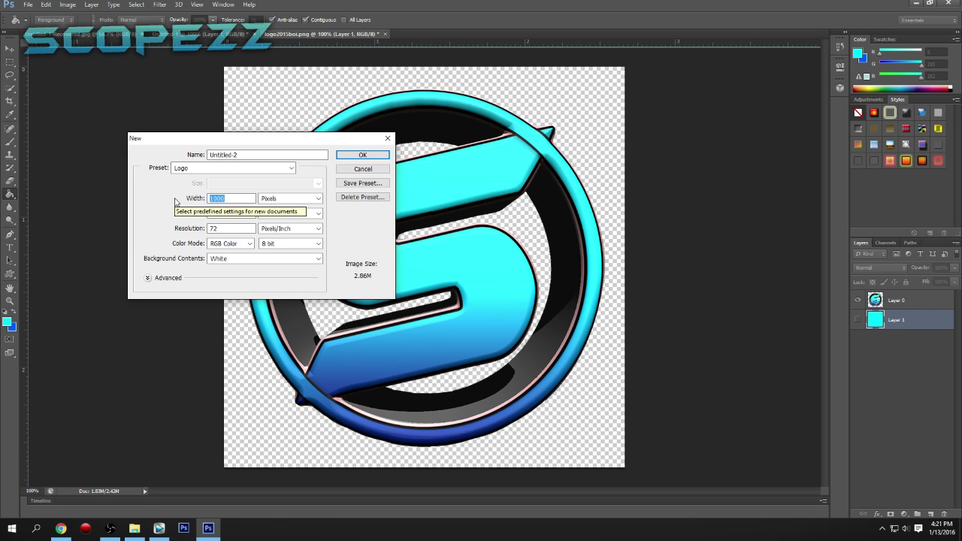
left_click(241, 258)
left_click(237, 285)
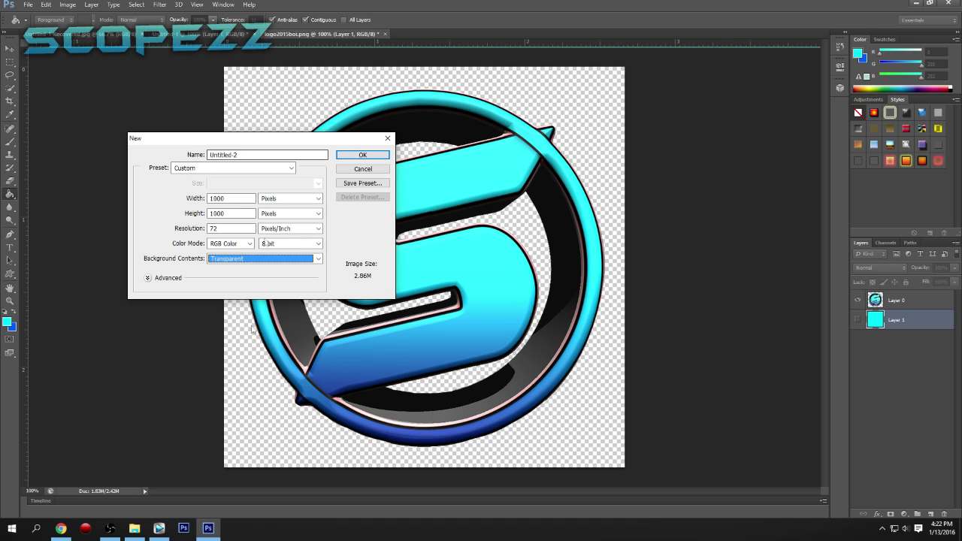
left_click(362, 156)
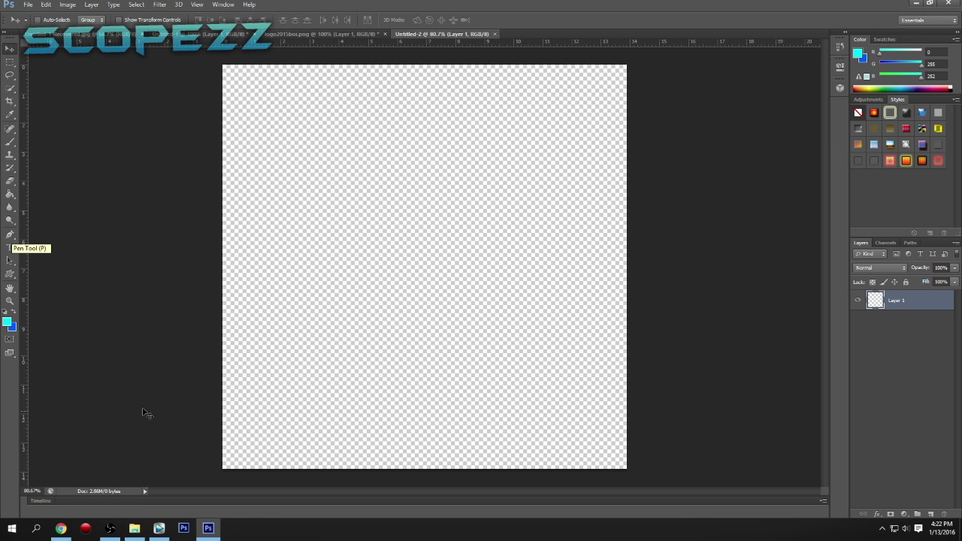
Set up the Type tool with the BatmanForeverAlternate font at 50 pt.
left_click(11, 235)
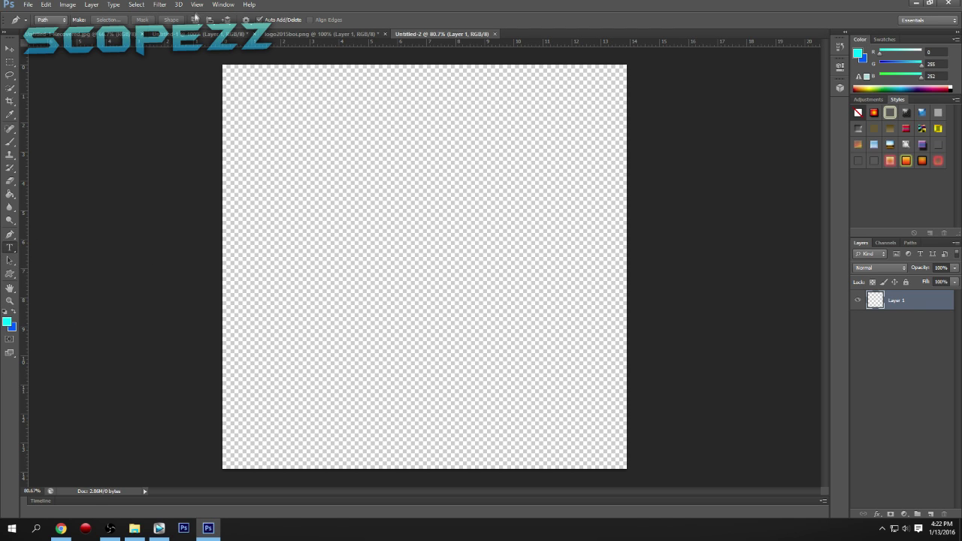
key("t")
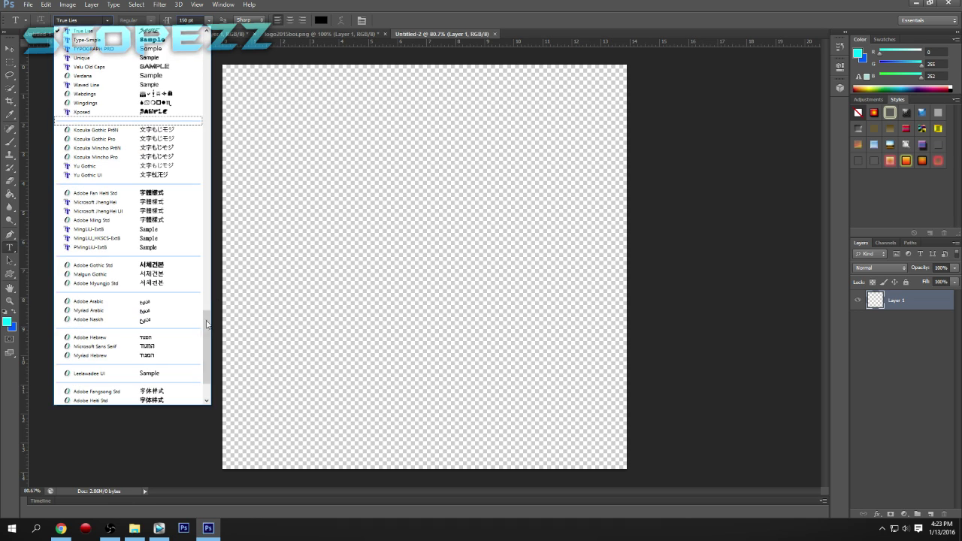
left_click_drag(207, 323, 202, 50)
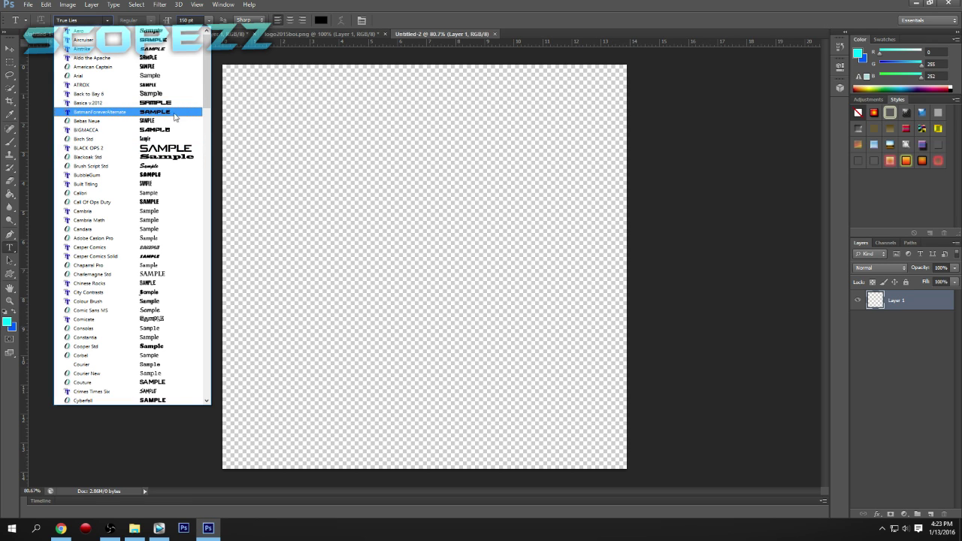
left_click(109, 112)
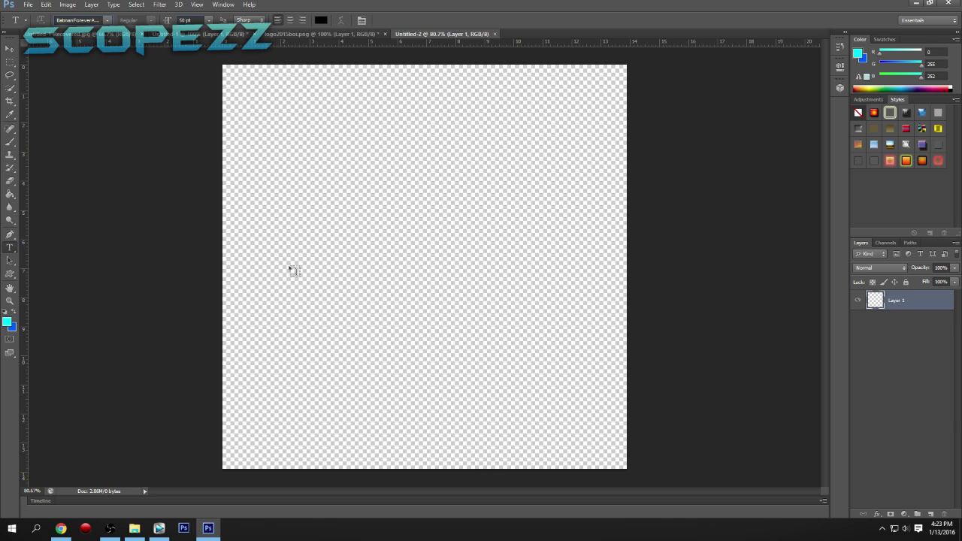
Add a text layer with the single letter S near the middle of the canvas and commit it.
left_click(351, 274)
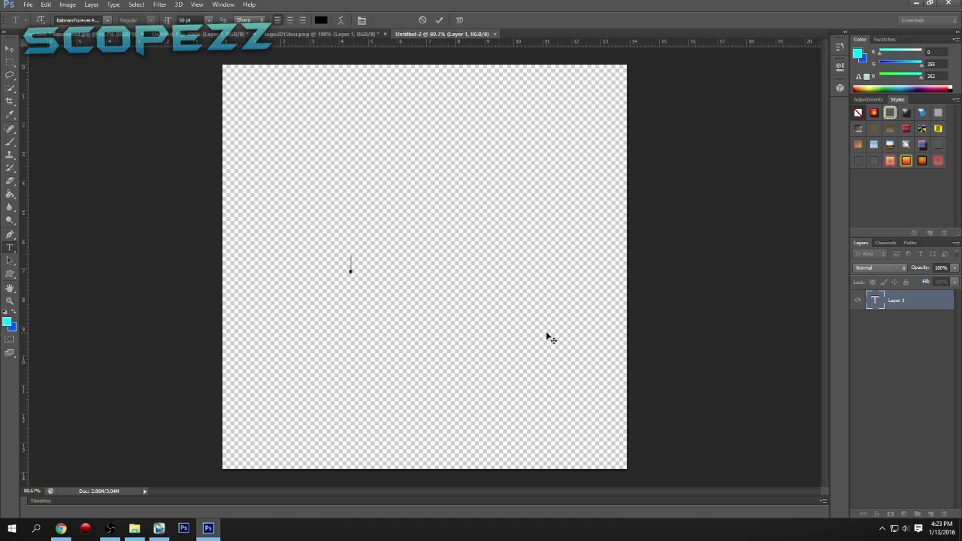
type("S")
left_click(906, 302)
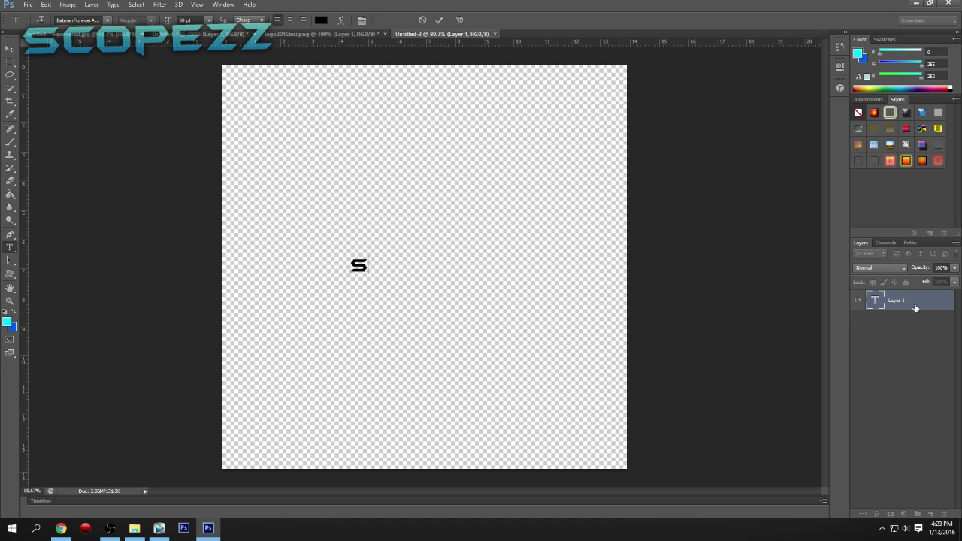
left_click(10, 51)
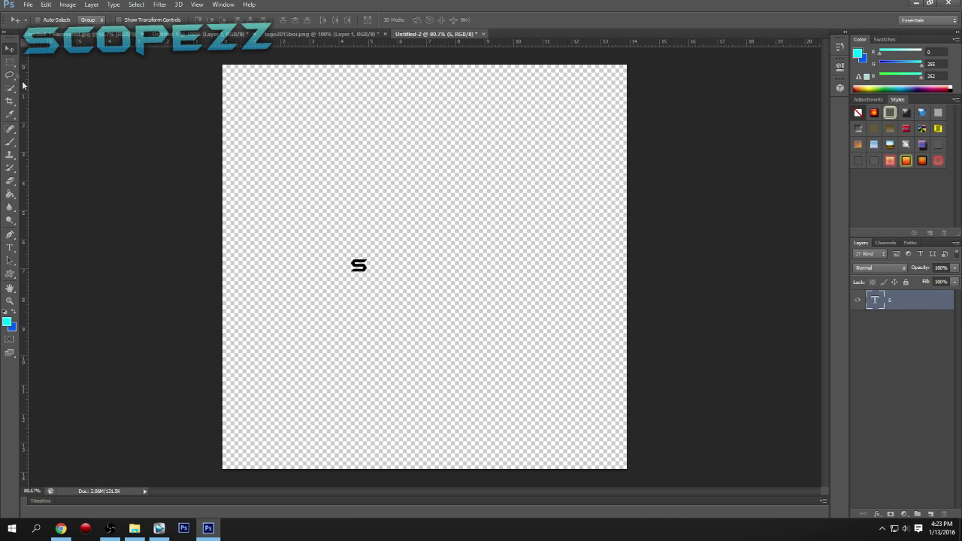
Scale the letter S up about 20 times with Free Transform so it spans most of the canvas width.
key("ctrl+t")
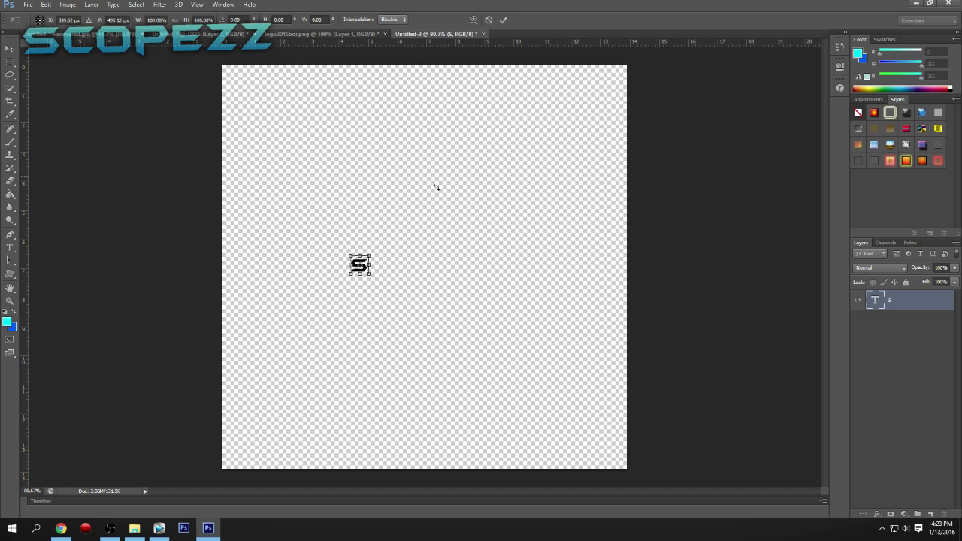
left_click_drag(370, 253, 726, 15)
left_click_drag(571, 177, 466, 357)
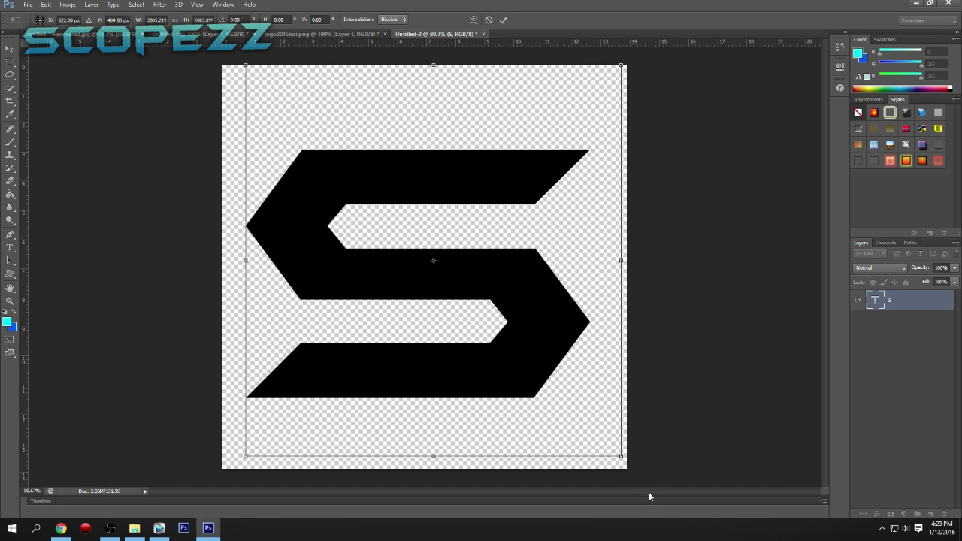
left_click_drag(620, 457, 613, 449)
key("Return")
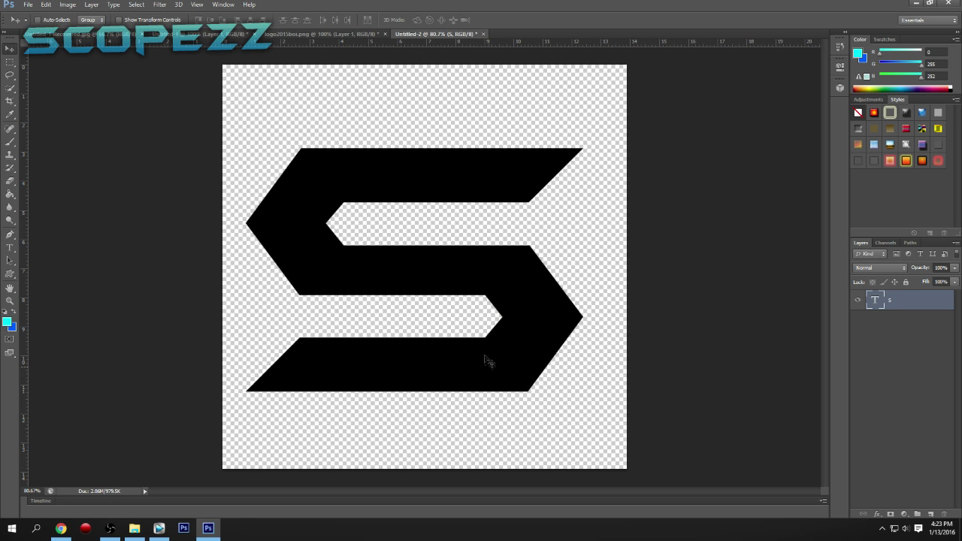
Move the enlarged S slightly toward the right and upward to centre it on the canvas.
mouse_move(302, 197)
left_mouse_down()
mouse_move(317, 212)
mouse_move(309, 197)
left_mouse_up()
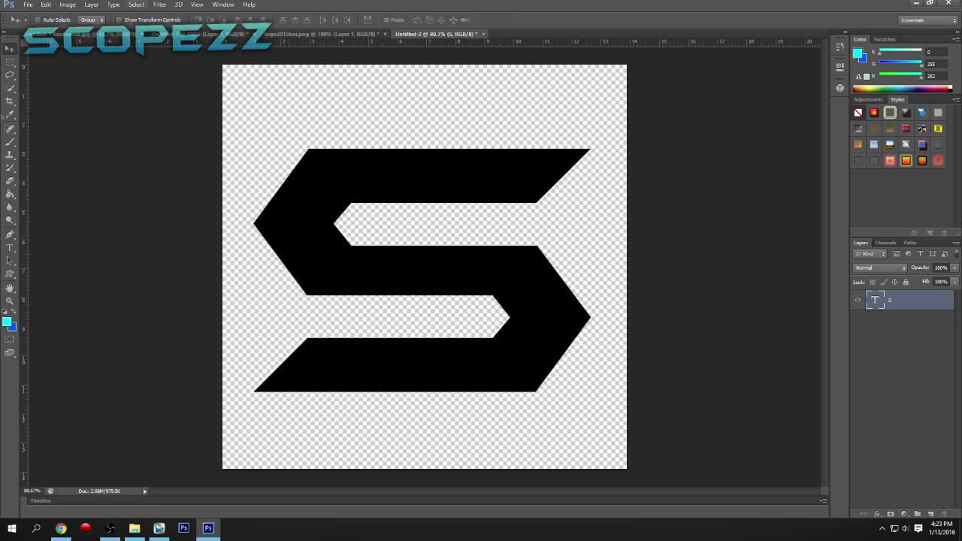
mouse_move(336, 246)
left_mouse_down()
mouse_move(328, 215)
mouse_move(328, 239)
left_mouse_up()
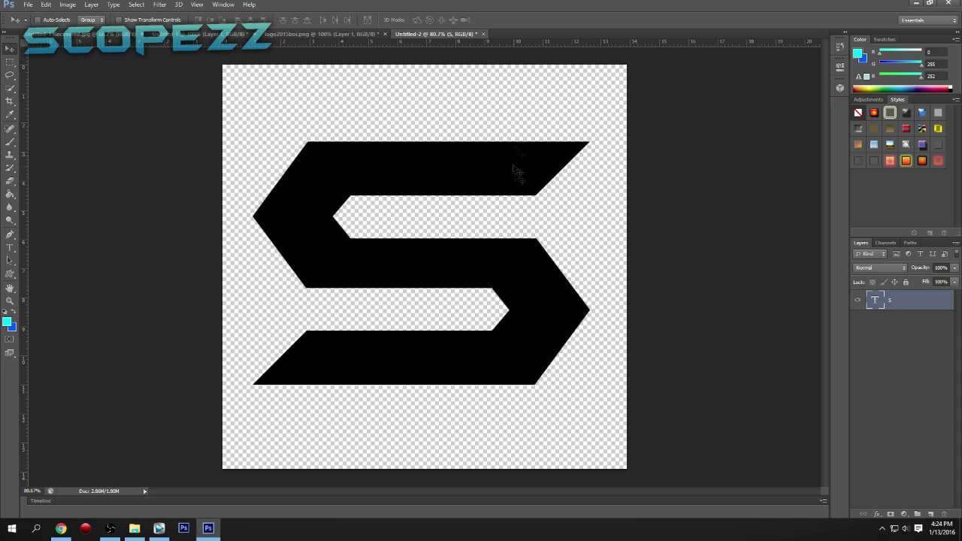
left_click_drag(529, 183, 530, 181)
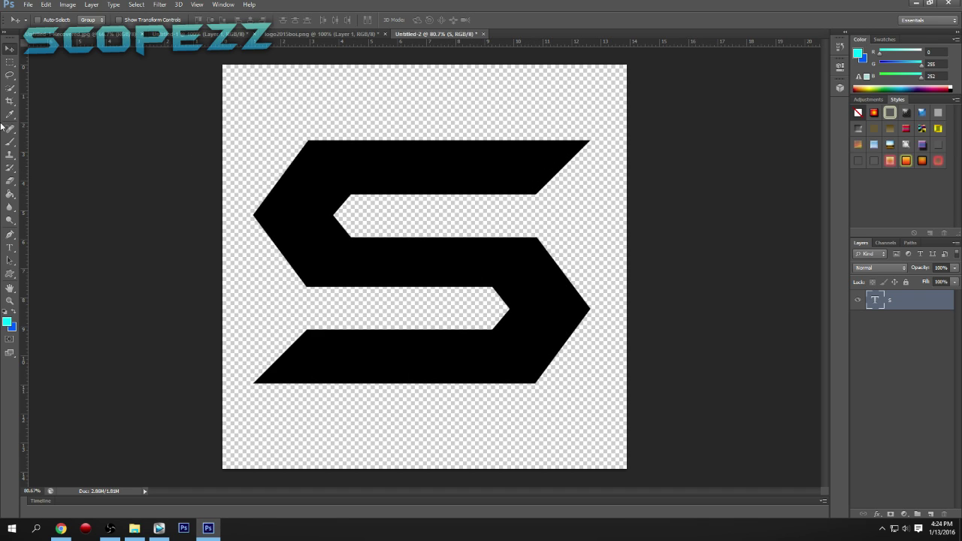
Start a Pen path on the S's top arm, from its upper-left corner to the inner corner and along its lower edge to the far corner.
left_click(10, 234)
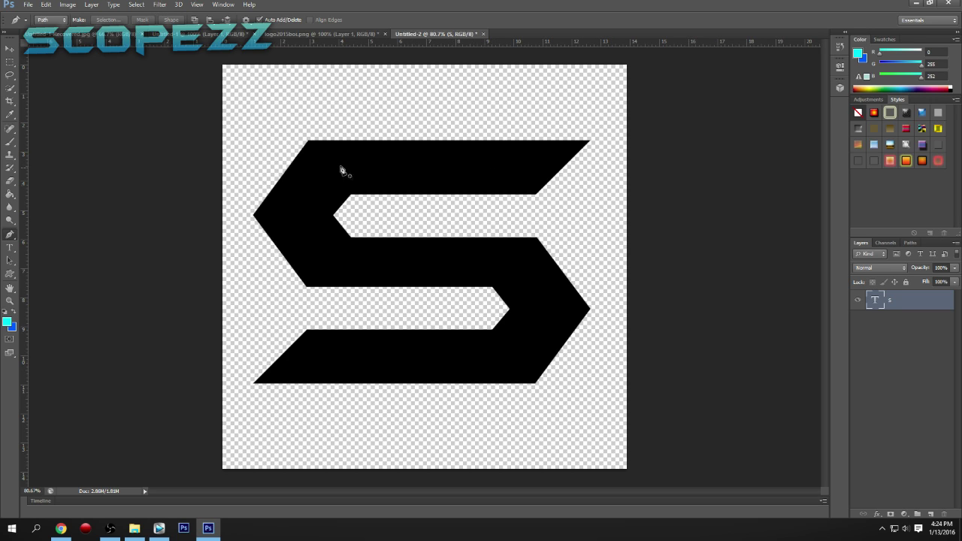
left_click(307, 141)
scroll(537, 199, "up", 3)
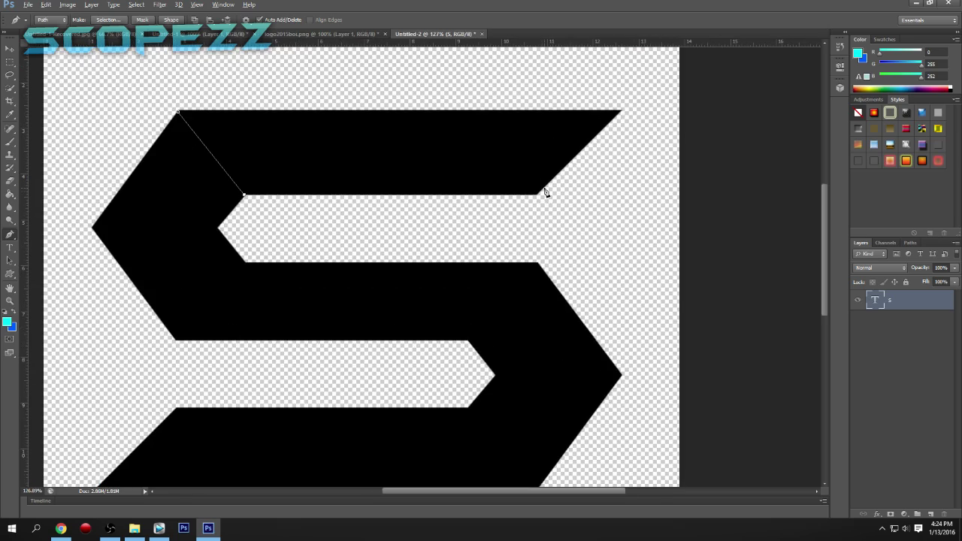
scroll(537, 199, "up", 3)
scroll(539, 202, "up", 1)
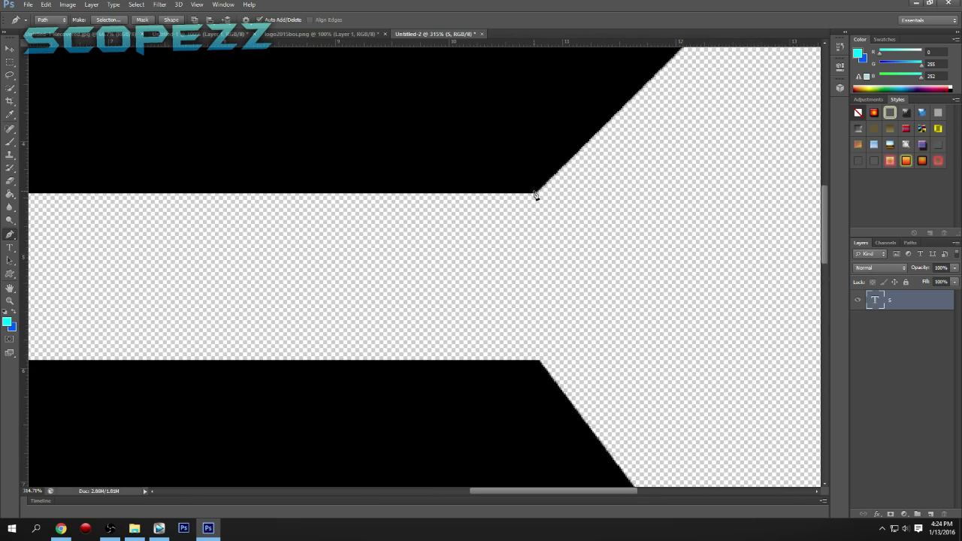
scroll(536, 196, "down", 2)
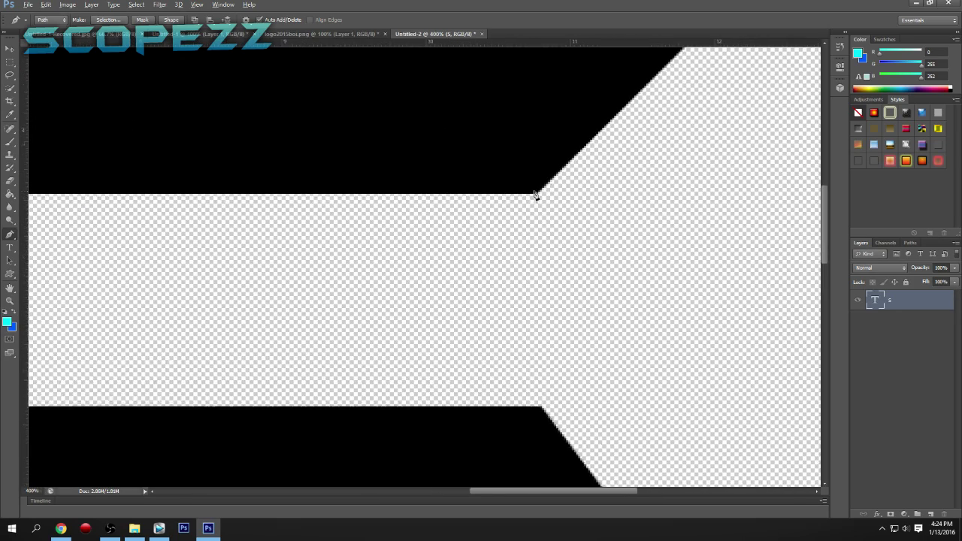
scroll(536, 197, "up", 2)
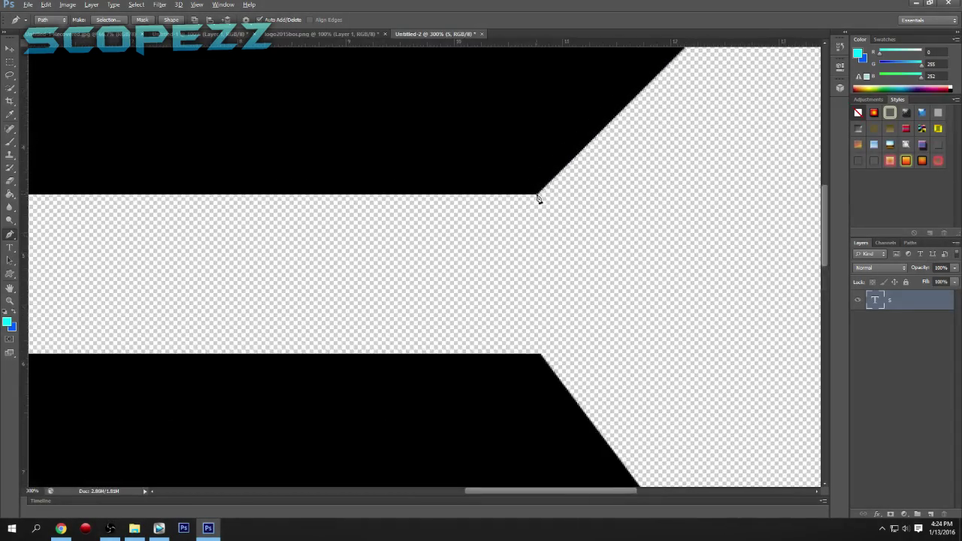
left_click(538, 194)
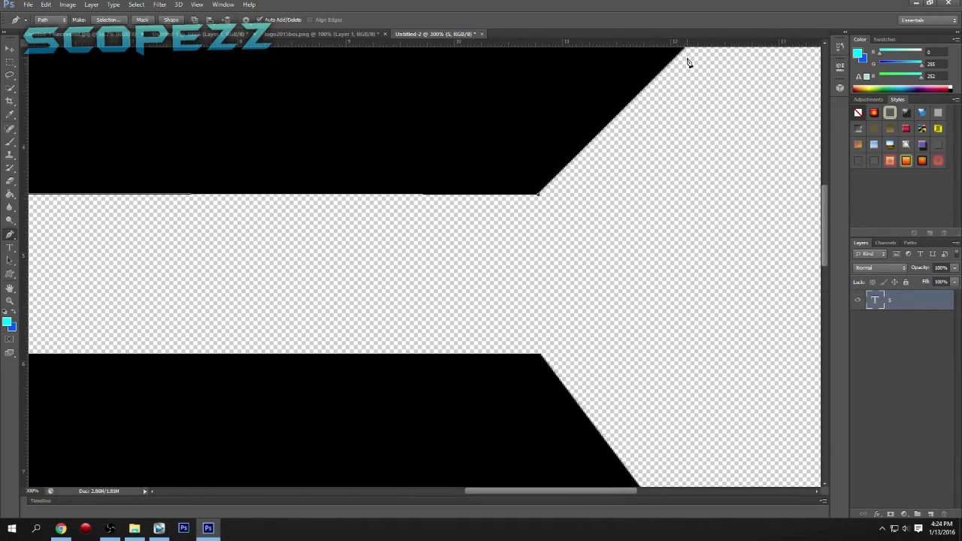
Extend the top arm's Pen path to its pointed far tip and close it at the starting corner.
scroll(686, 62, "down", 3)
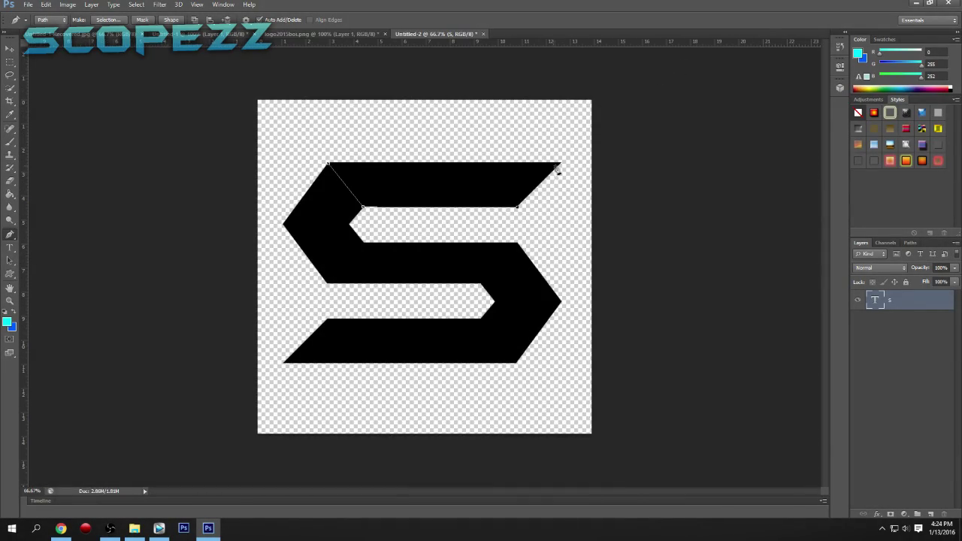
scroll(562, 166, "up", 8)
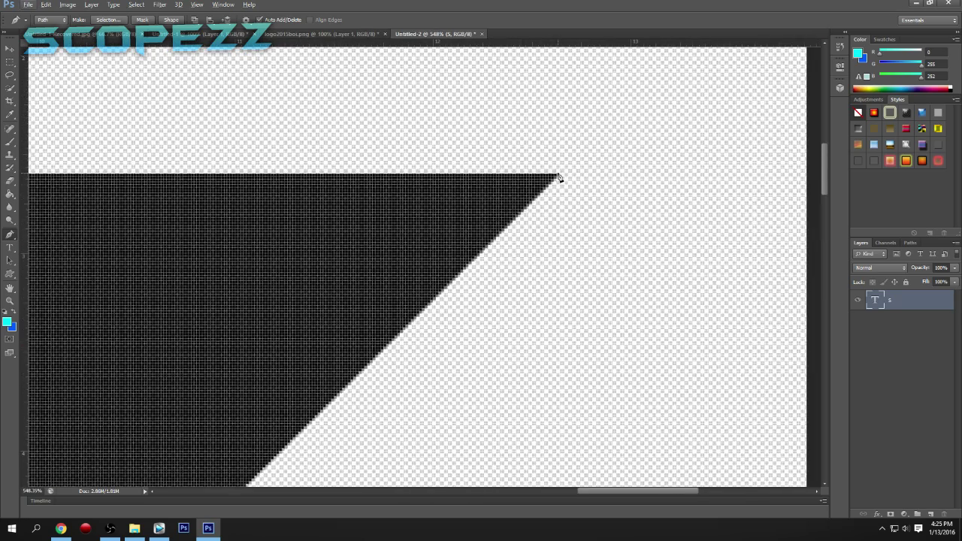
scroll(564, 198, "down", 8)
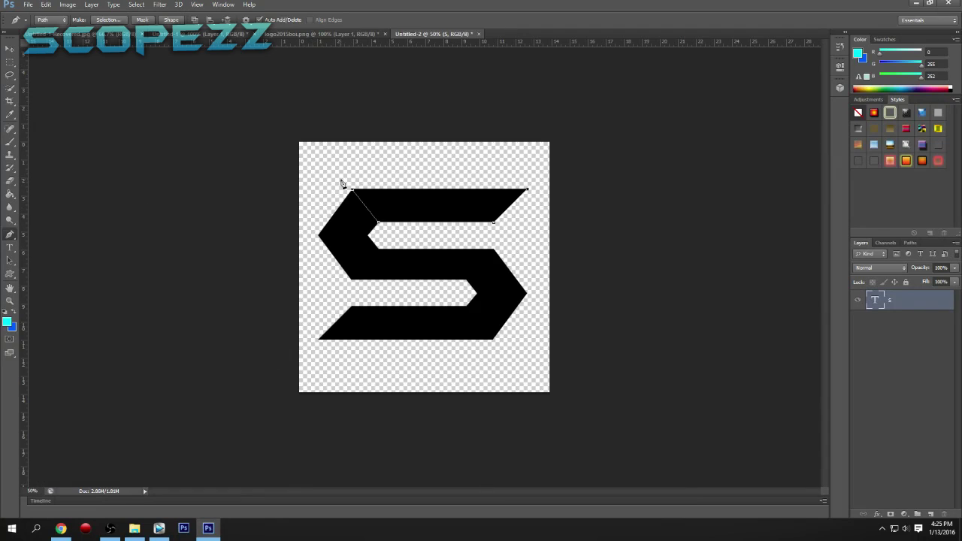
scroll(341, 184, "up", 3)
left_click(307, 142)
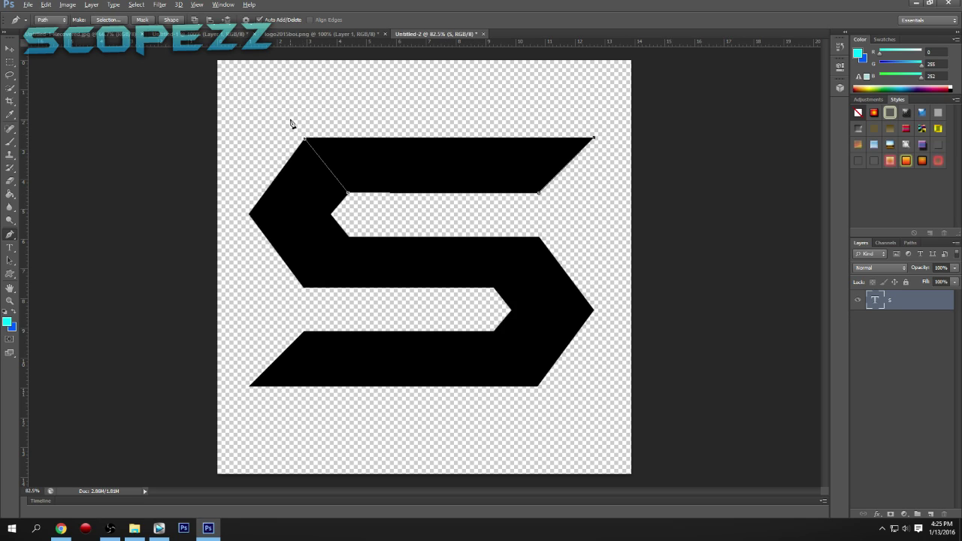
scroll(291, 123, "up", 6)
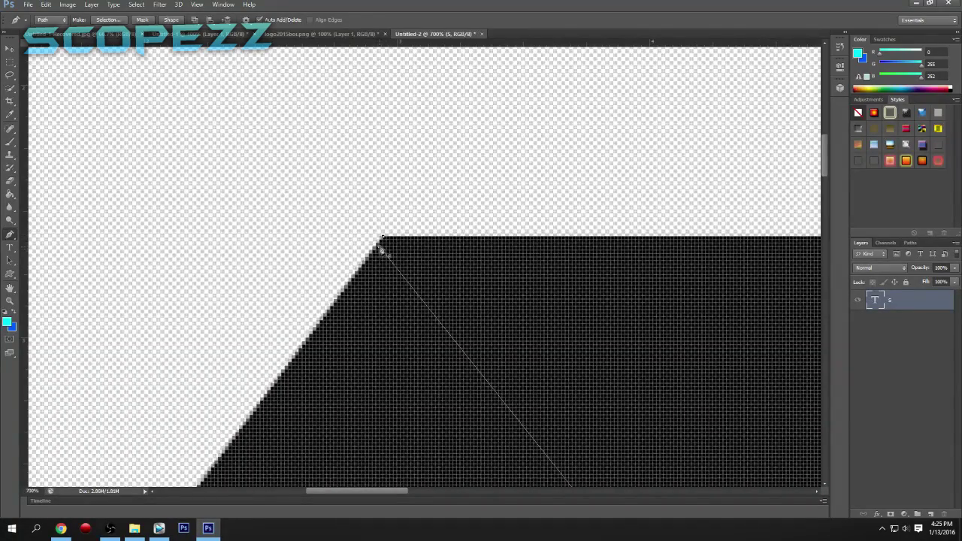
scroll(542, 265, "down", 8)
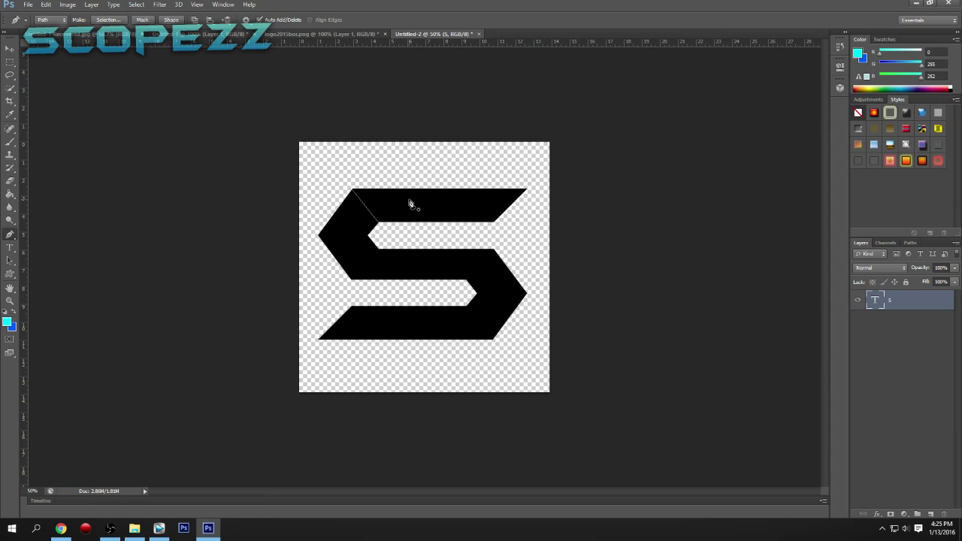
Convert the closed top-arm path to a new anti-aliased selection and add an empty layer above the letter S.
right_click(410, 201)
left_click(445, 246)
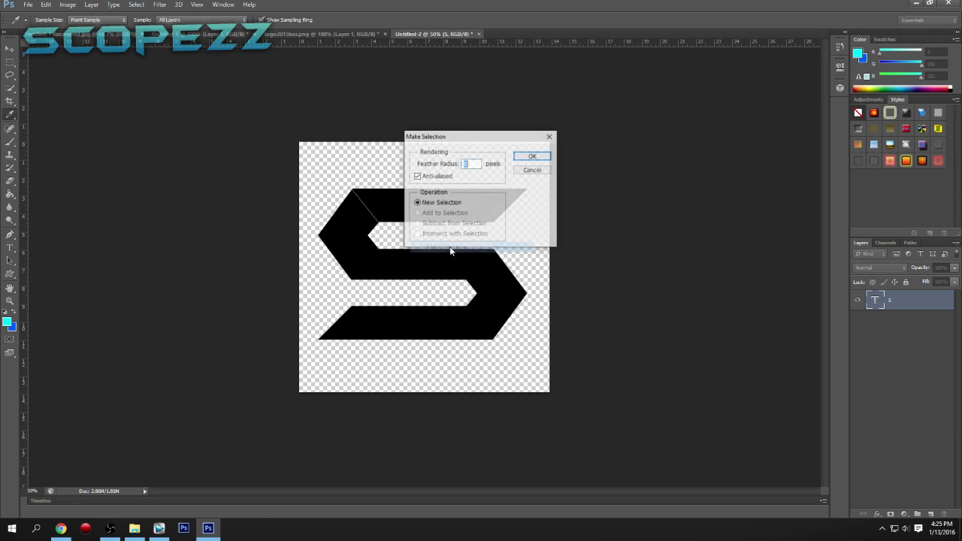
left_click(517, 159)
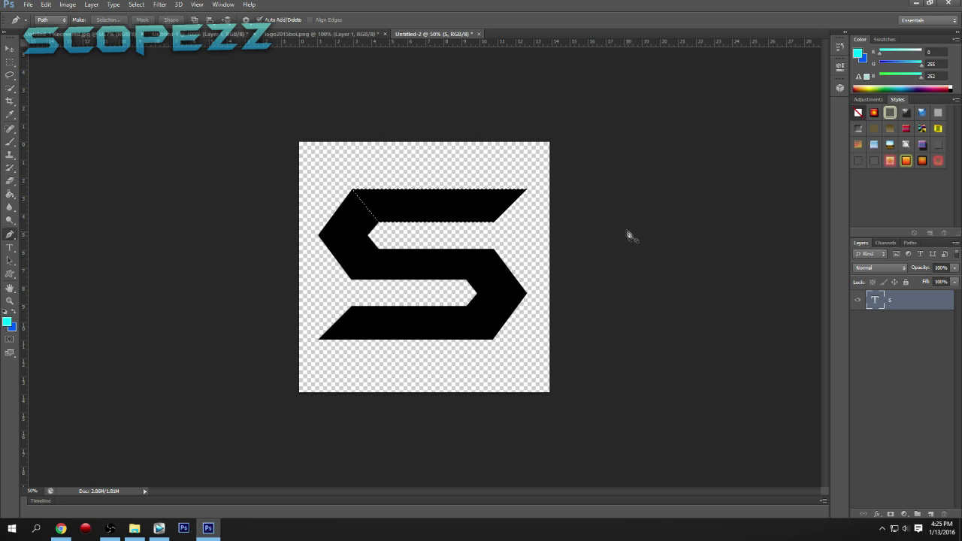
left_click(930, 514)
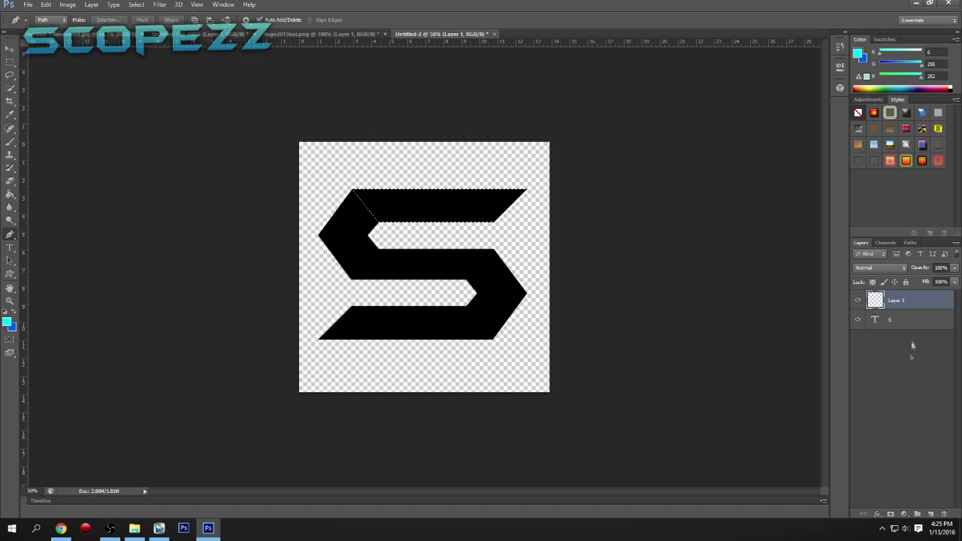
left_click(904, 322)
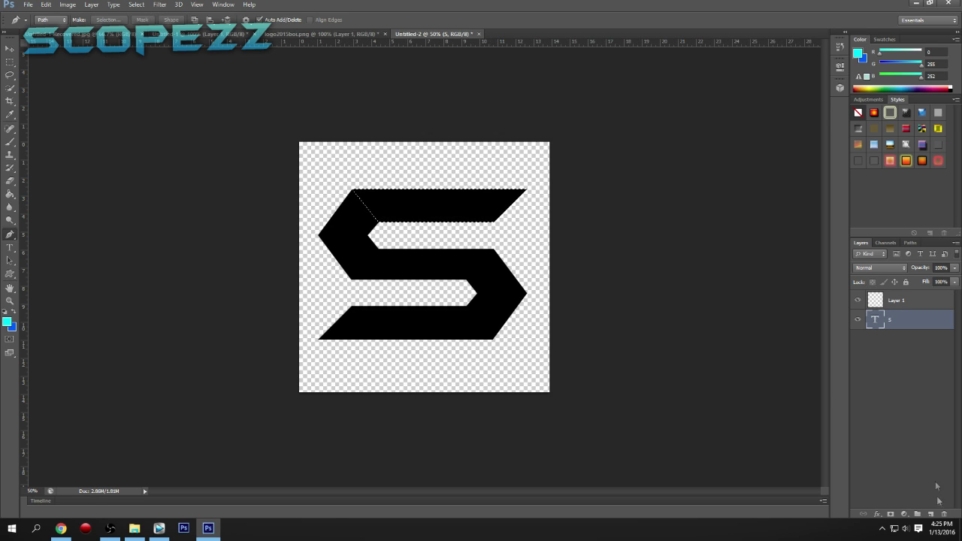
left_click(911, 300)
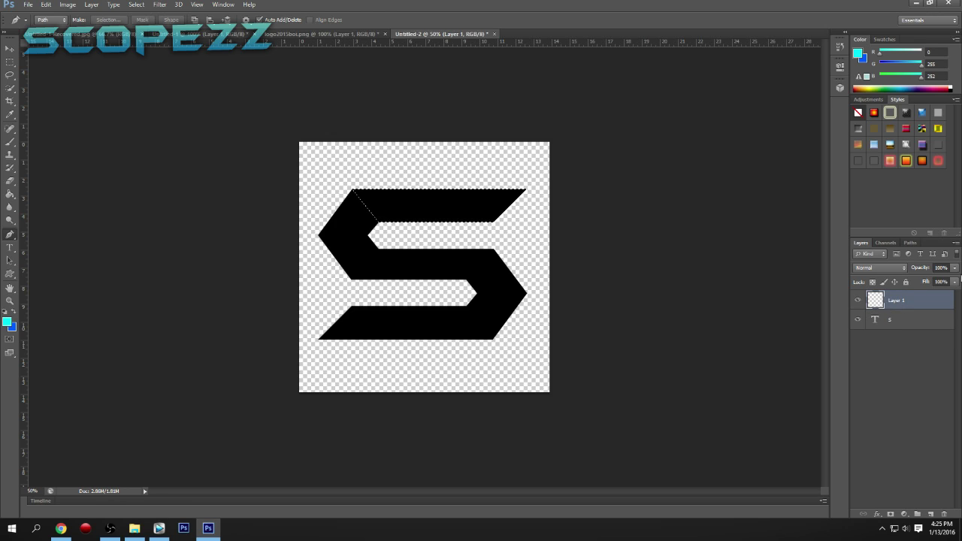
key("ctrl+BackSpace")
key("ctrl+d")
left_click(10, 49)
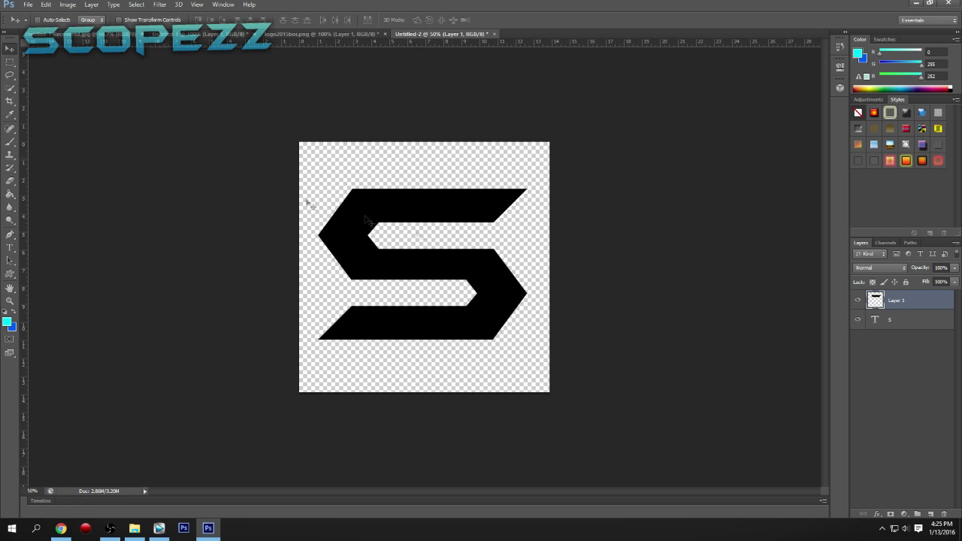
left_click(911, 322)
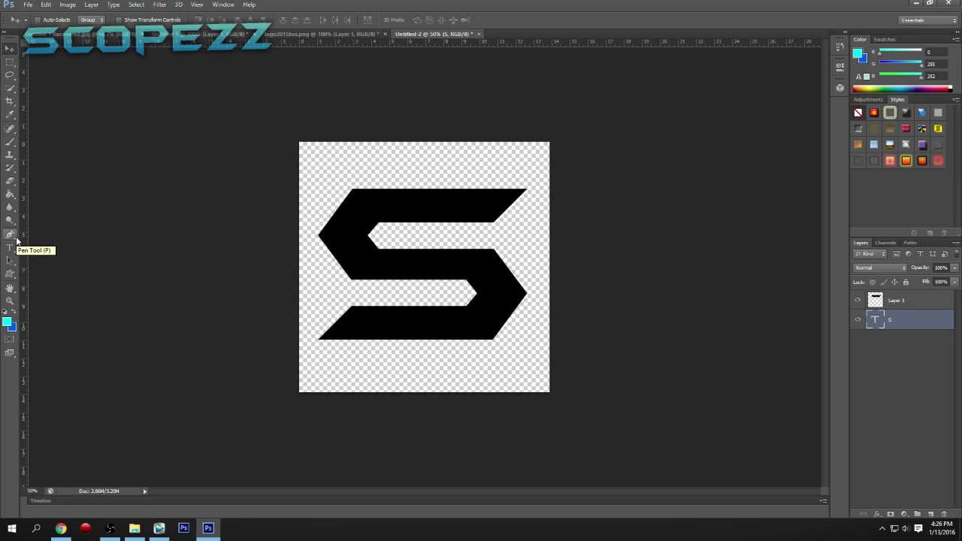
left_click(10, 235)
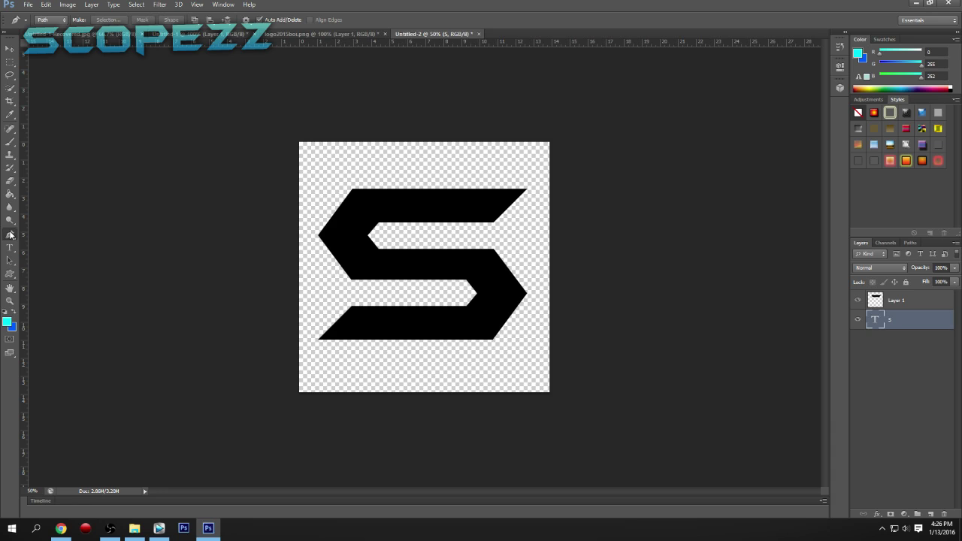
key("alt+bracketright")
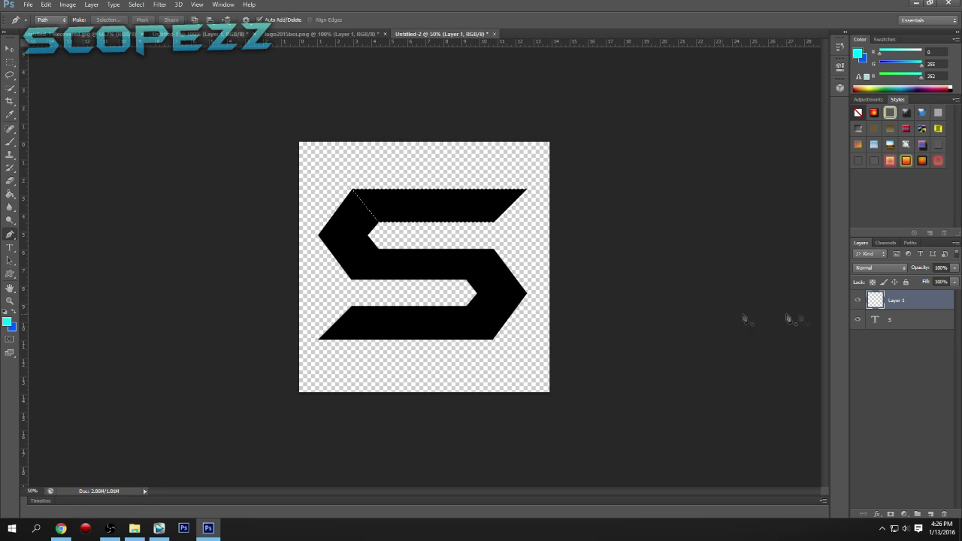
Try to delete the selected top-arm area from the S type layer.
left_click(876, 321)
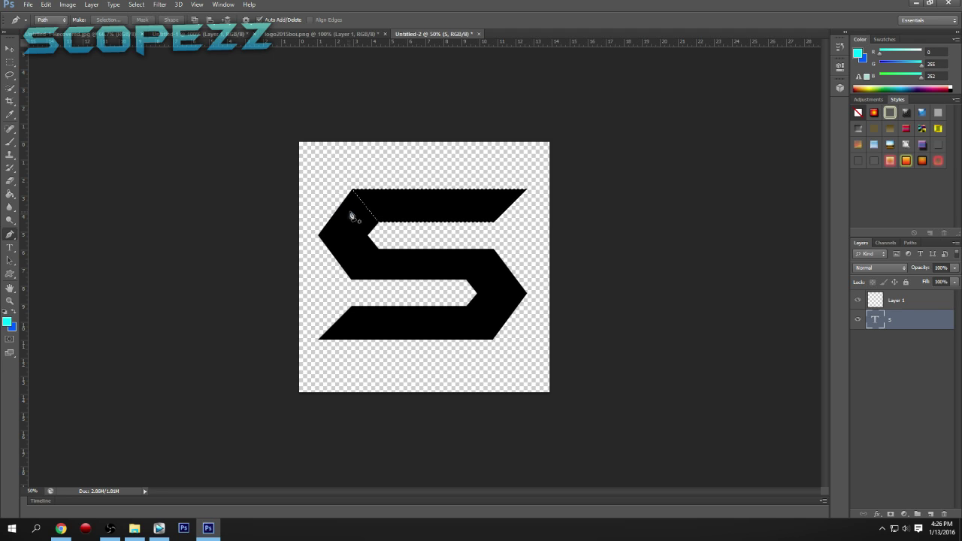
key("Delete")
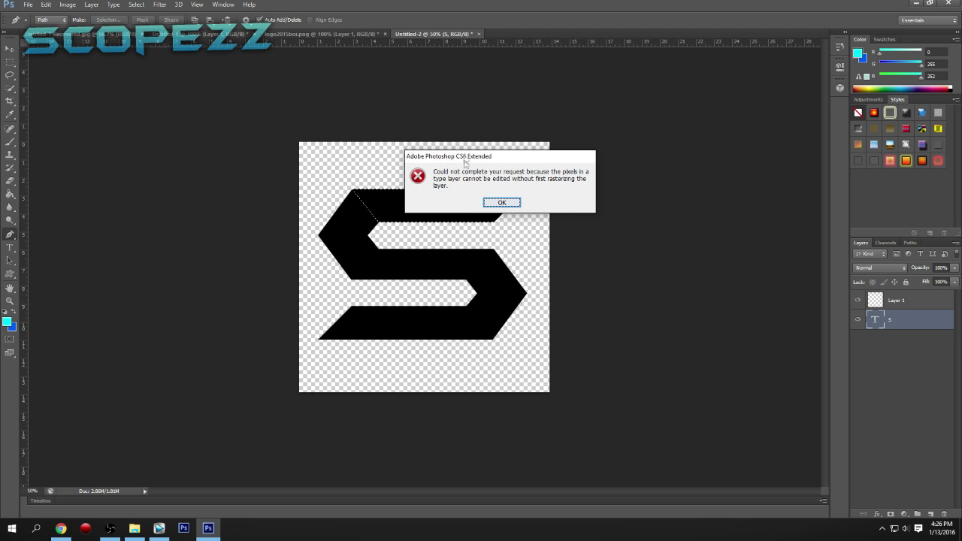
left_click_drag(489, 156, 487, 158)
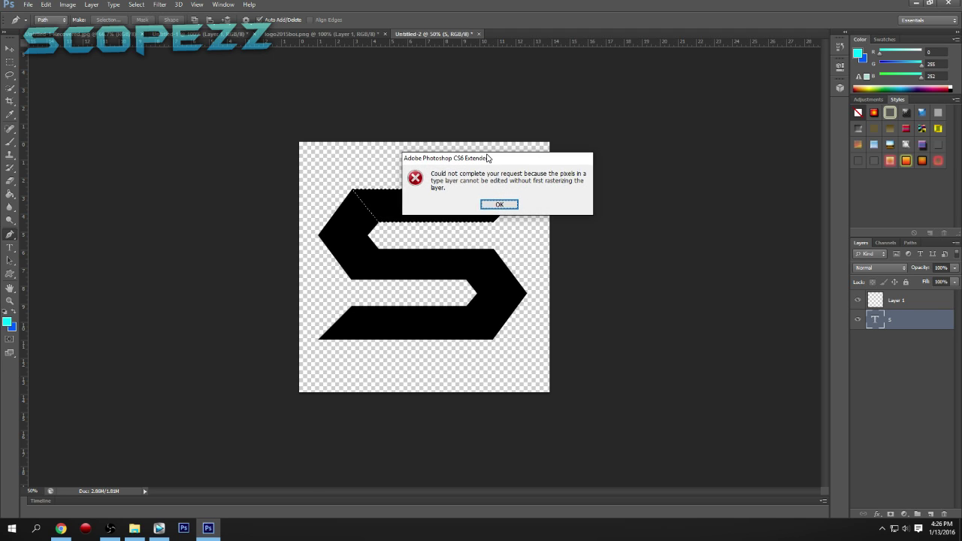
left_click(498, 204)
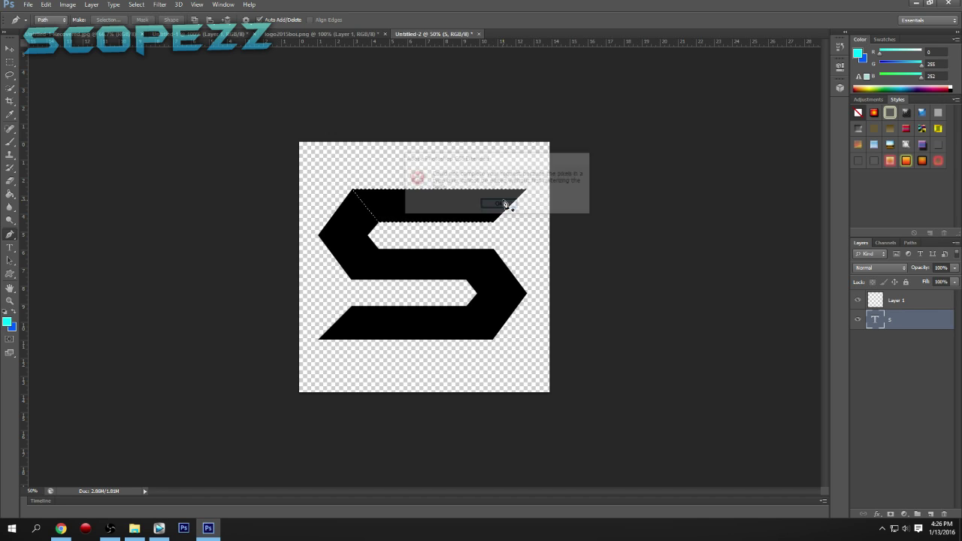
Rasterize the S type layer and delete the selected top arm from it.
right_click(895, 319)
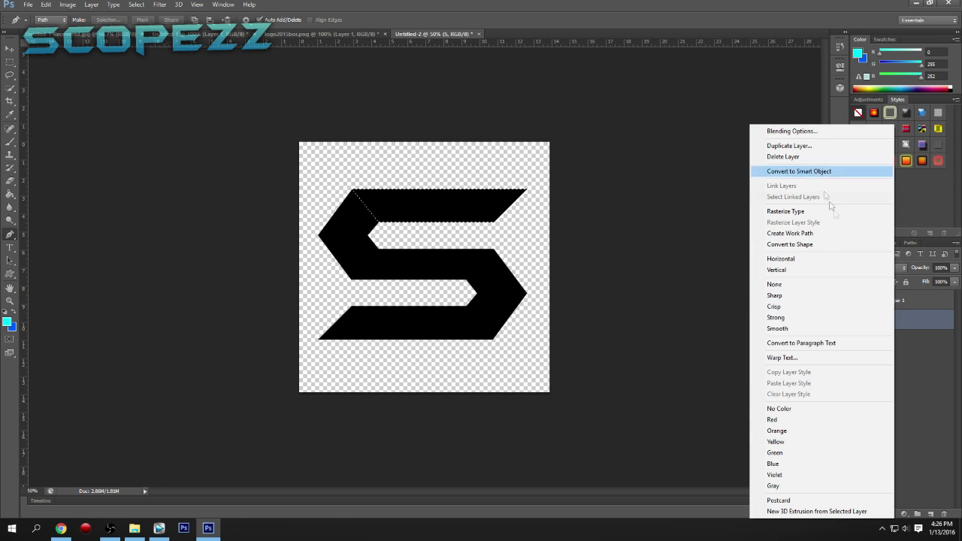
left_click(821, 211)
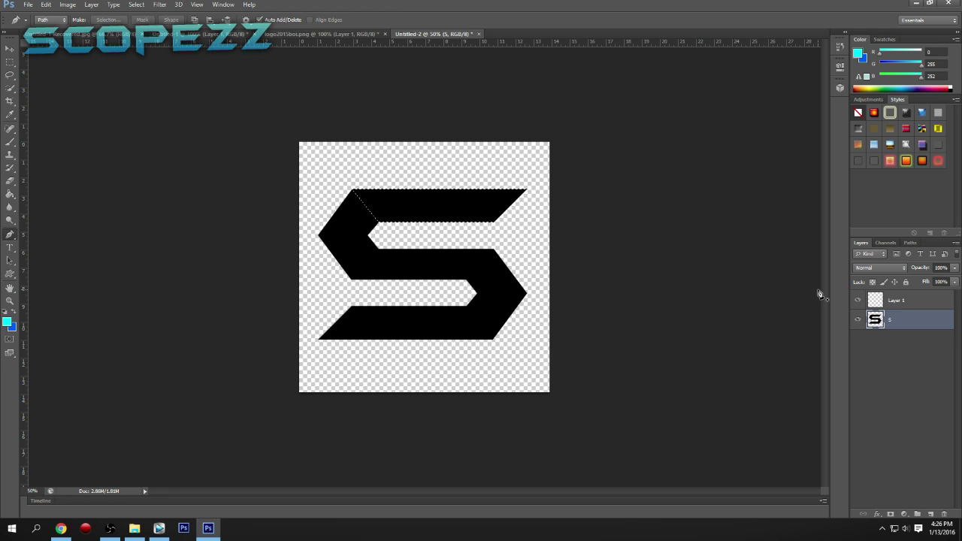
key("Delete")
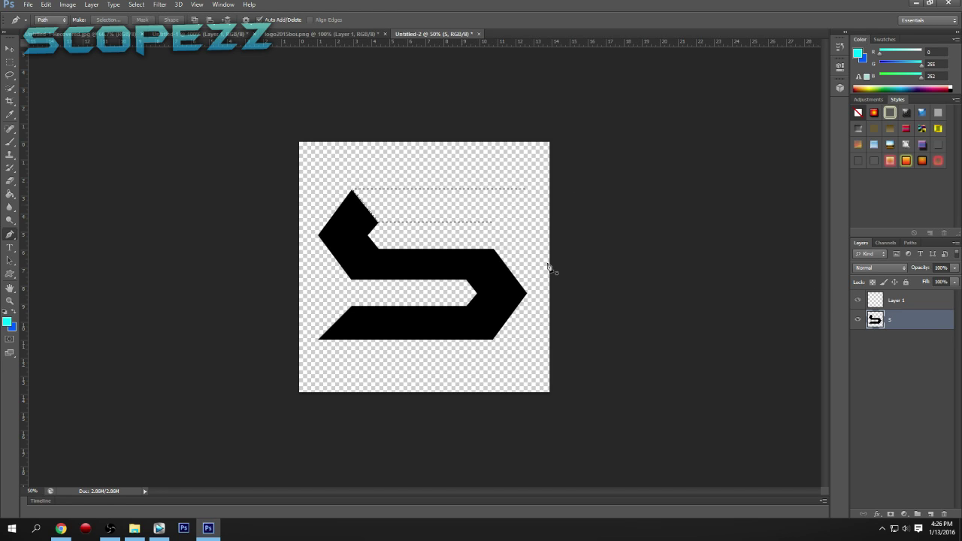
Fill the top-arm selection with black on Layer 1 and deselect it.
left_click(920, 299)
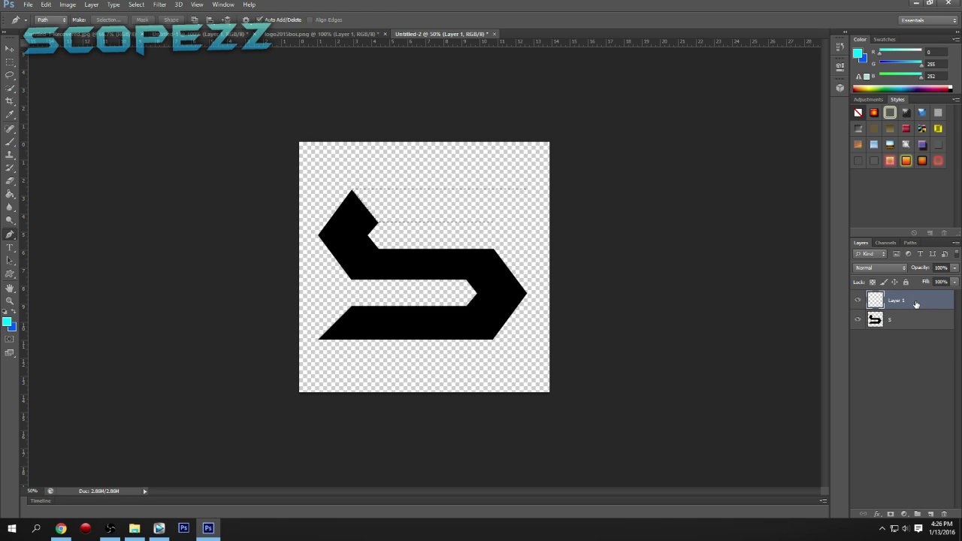
key("ctrl+BackSpace")
key("ctrl+d")
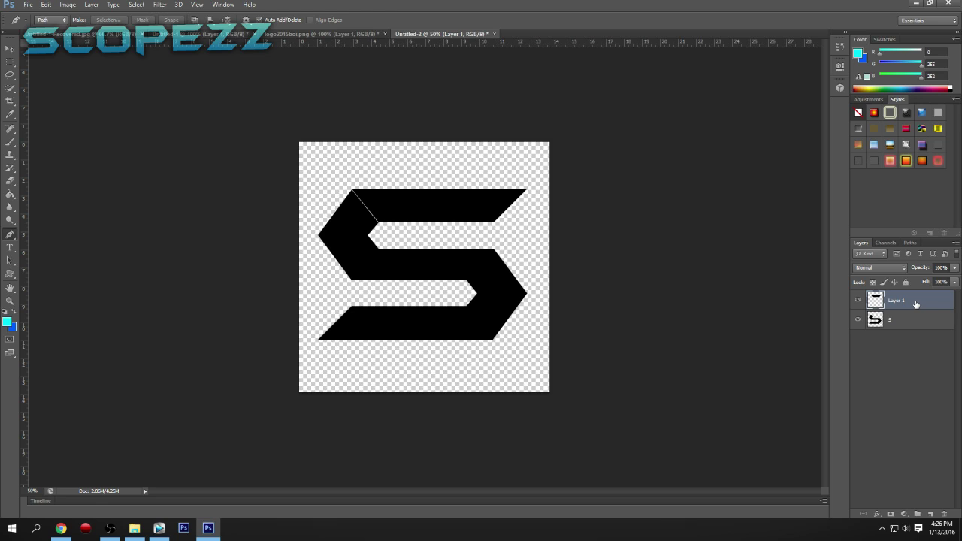
Move the separate top-arm piece slightly to the right and upward, leaving a diagonal gap between it and the S.
key("v")
mouse_move(403, 215)
left_mouse_down()
mouse_move(415, 188)
mouse_move(450, 182)
mouse_move(418, 215)
left_mouse_up()
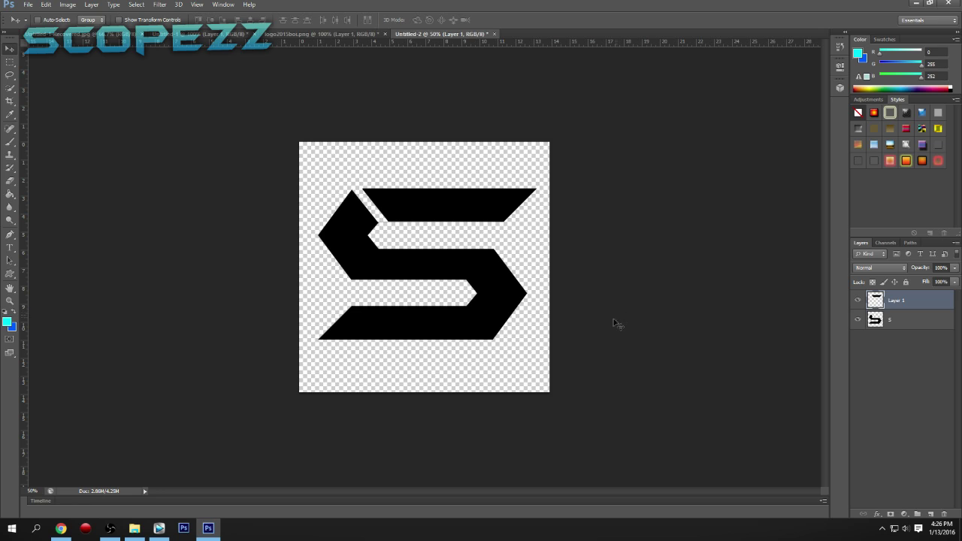
left_click(9, 234)
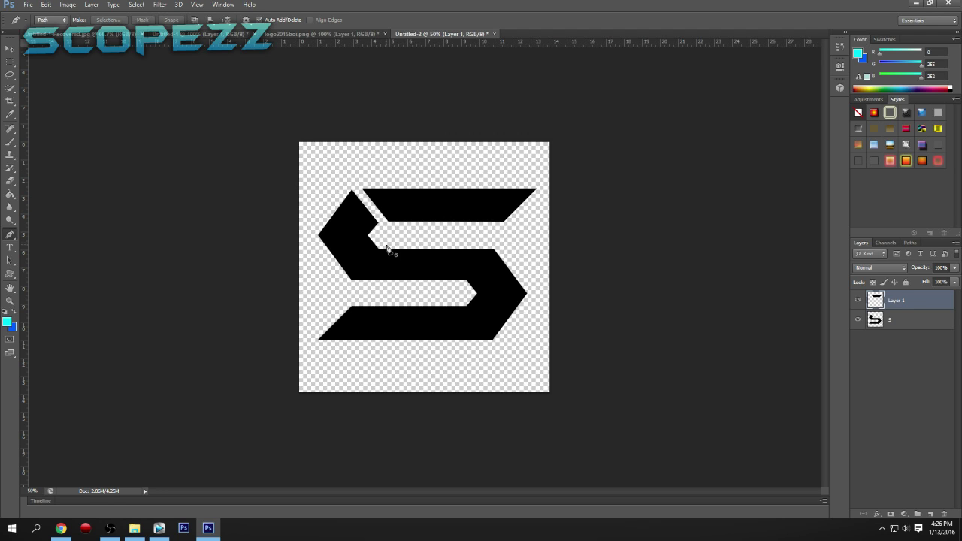
key("ctrl+plus")
key("ctrl+plus")
scroll(387, 218, "up", 4)
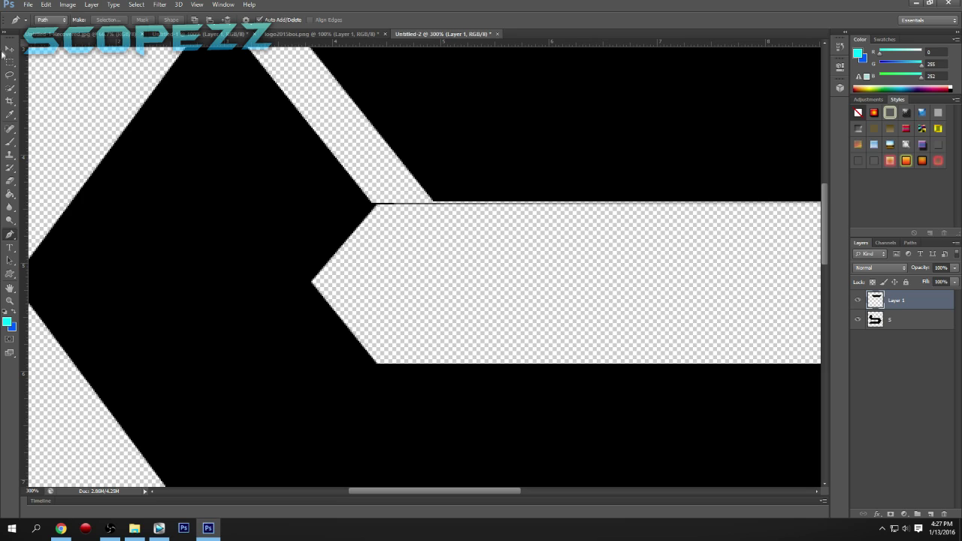
left_click(10, 49)
left_click_drag(419, 167, 446, 109)
On the S layer, draw a closed Pen path around the thin leftover line along the removed arm's lower edge.
left_click(917, 321)
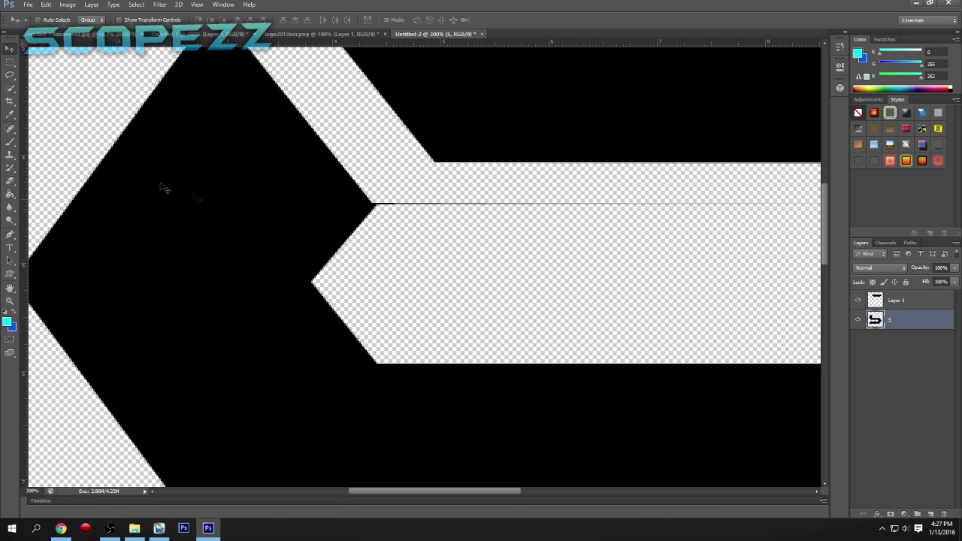
left_click(10, 234)
left_click(373, 199)
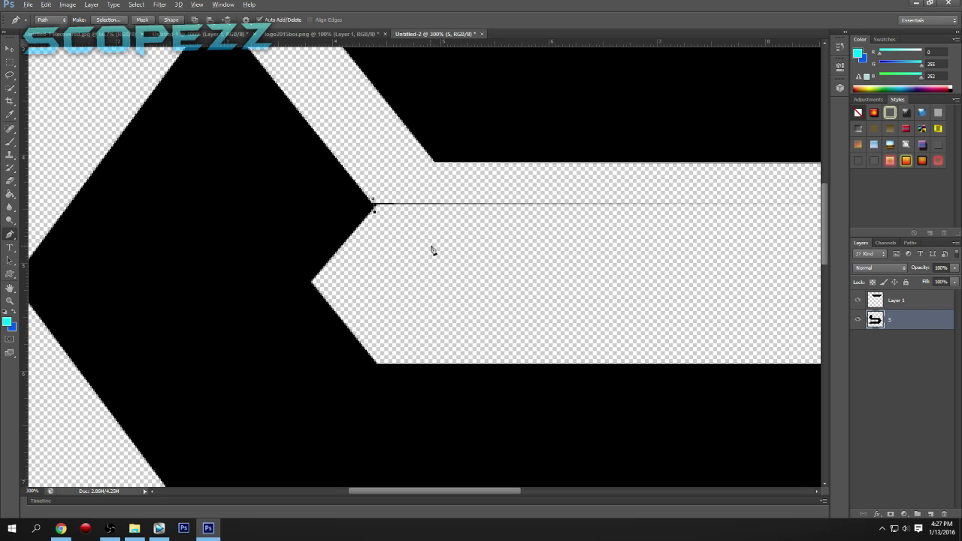
scroll(432, 250, "down", 2)
left_click(664, 234)
left_click(660, 221)
left_click(414, 217)
left_click(415, 229)
Convert the path around the leftover line to a selection.
right_click(472, 228)
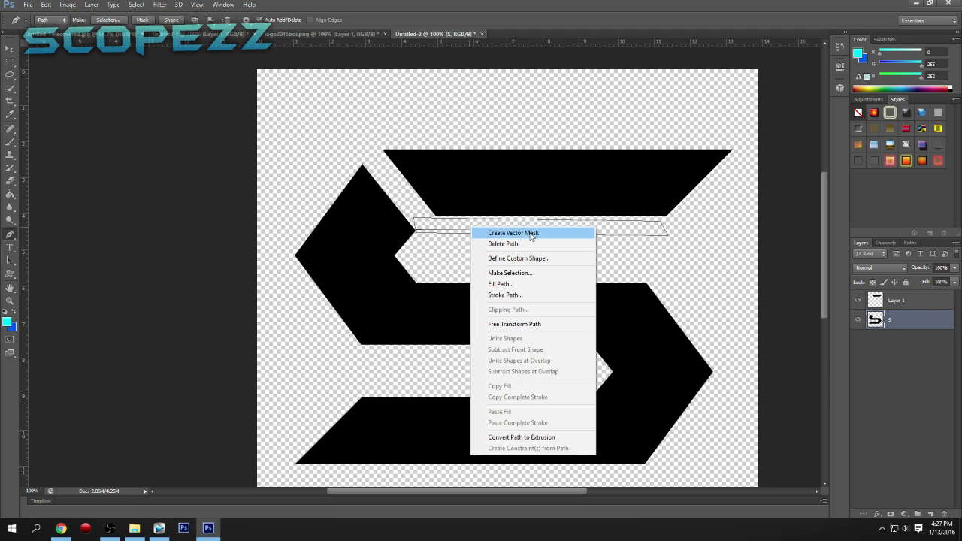
left_click(499, 273)
left_click(534, 154)
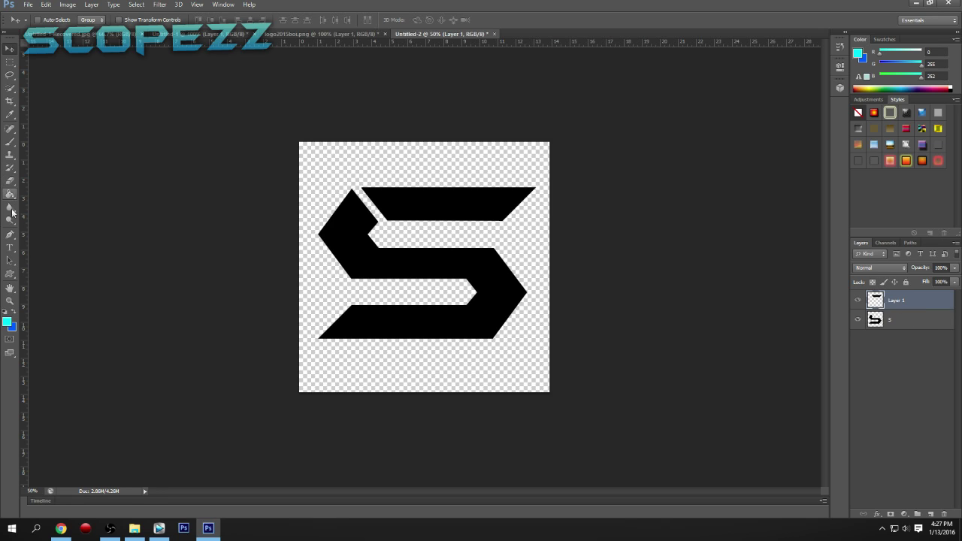
Add a new empty layer and place it between Layer 1 and the S layer.
left_click(10, 234)
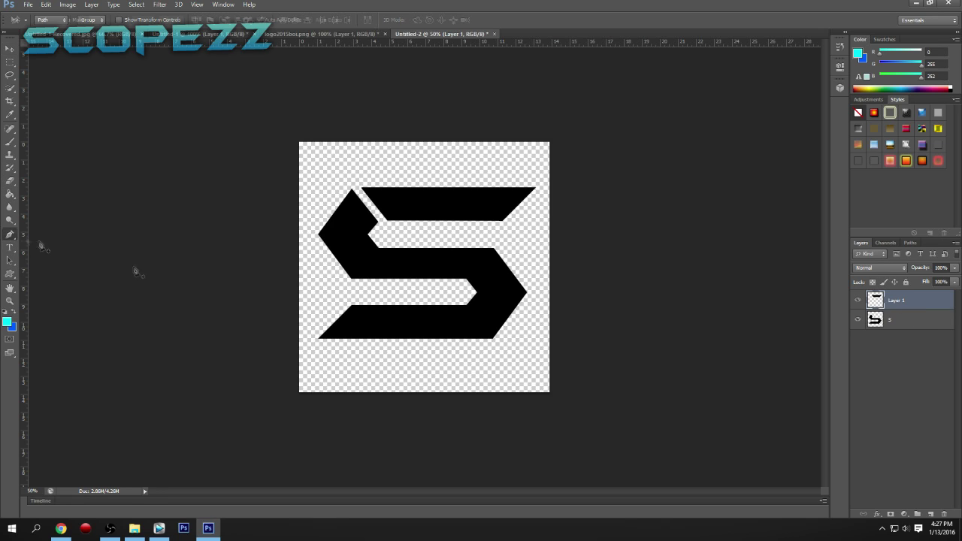
left_click(932, 516)
left_click_drag(895, 300, 875, 339)
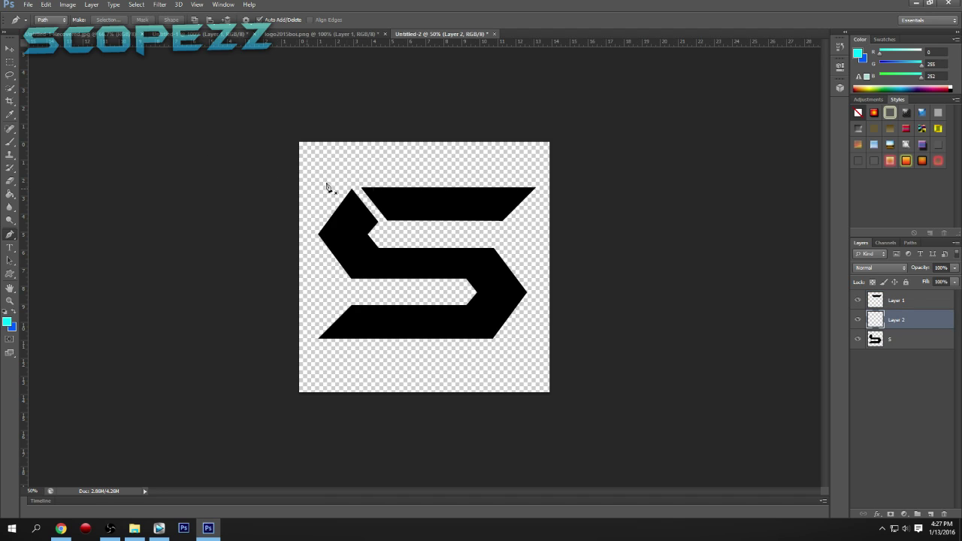
Start a Pen path on Layer 2 at the upper tip of the S, beside the diagonal gap.
scroll(389, 198, "up", 6)
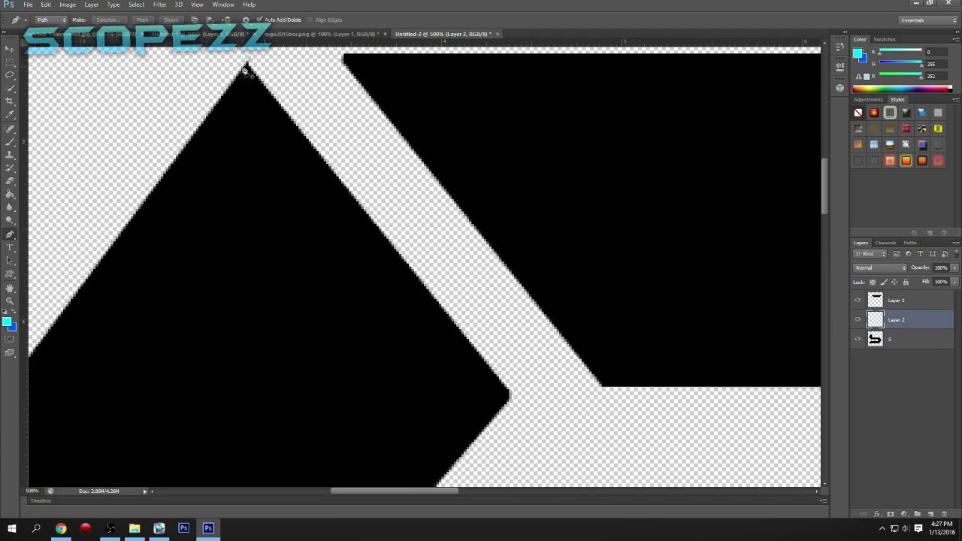
left_click(246, 63)
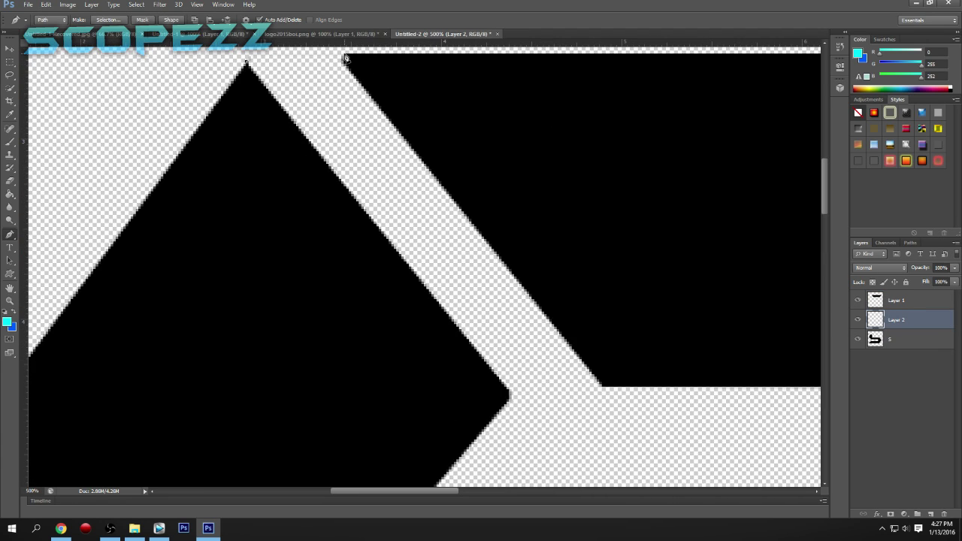
scroll(475, 90, "down", 6)
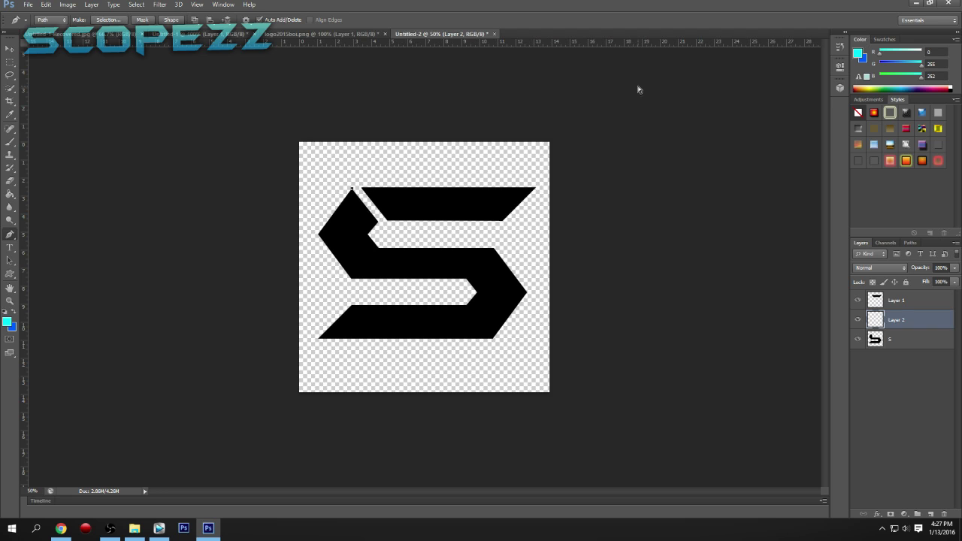
Add a horizontal guide at the upper tip of the S and lower the Layer 1 top-arm piece to align with it.
key("ctrl+r")
left_click_drag(524, 40, 533, 186)
scroll(359, 143, "up", 5)
scroll(109, 210, "down", 1)
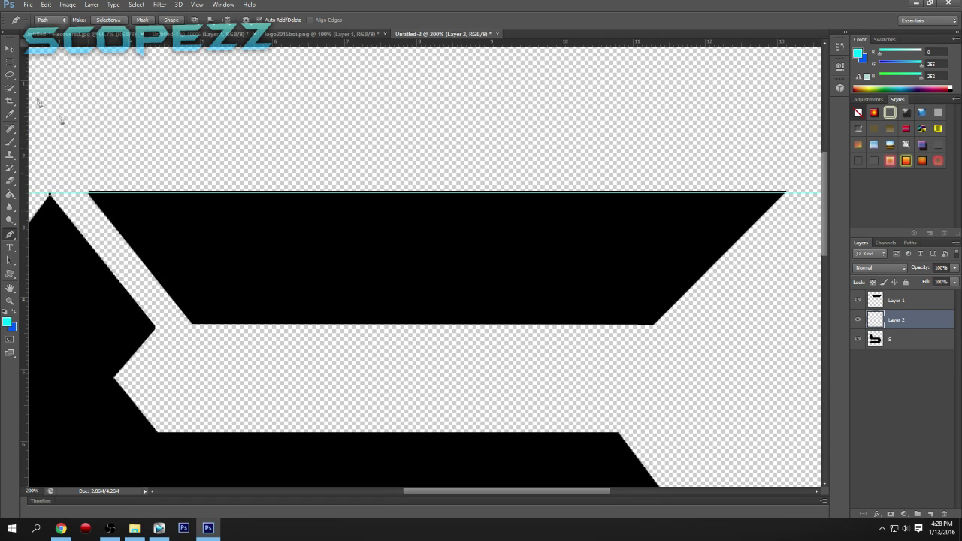
left_click(10, 50)
left_click(891, 299)
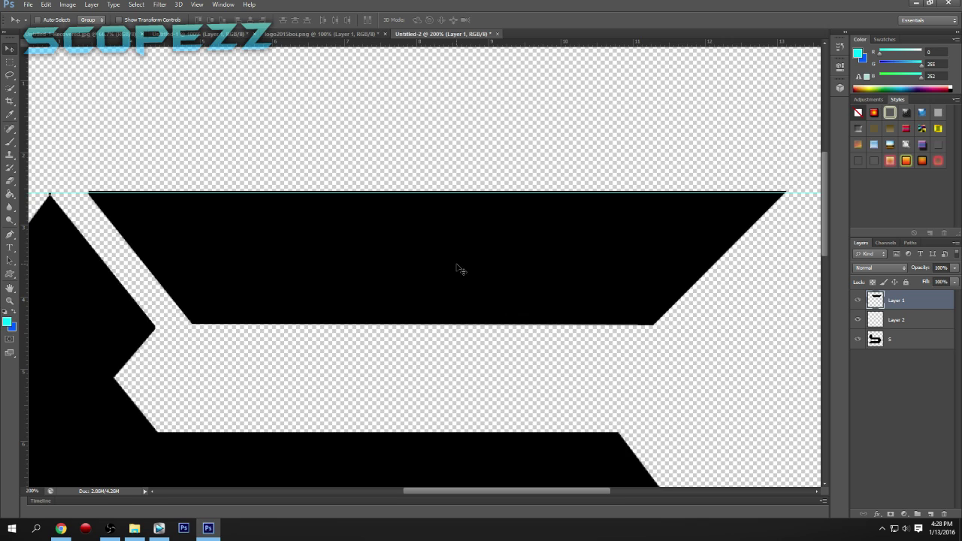
left_click_drag(458, 266, 458, 268)
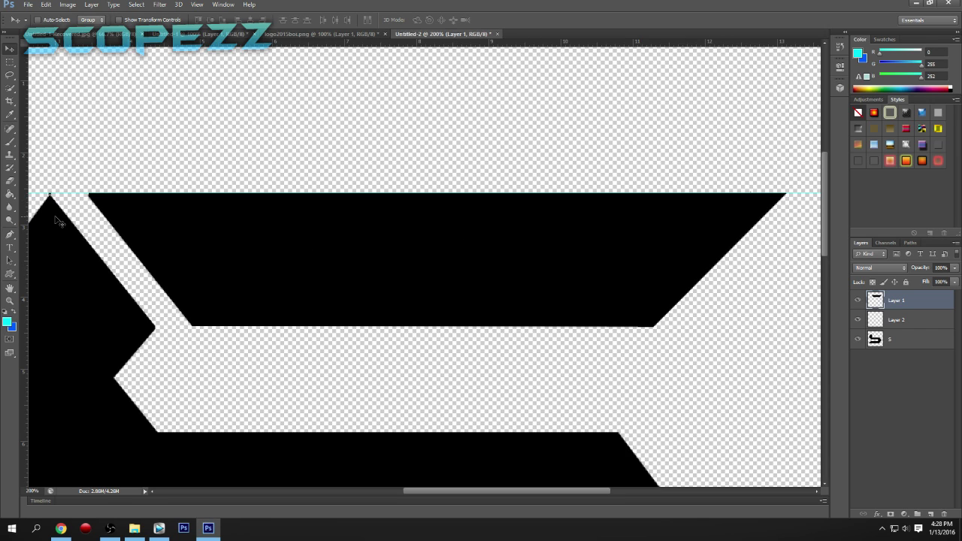
On Layer 2, continue the Pen path around the diagonal gap, overlapping both black shapes, and close it at the S's upper tip.
left_click(894, 321)
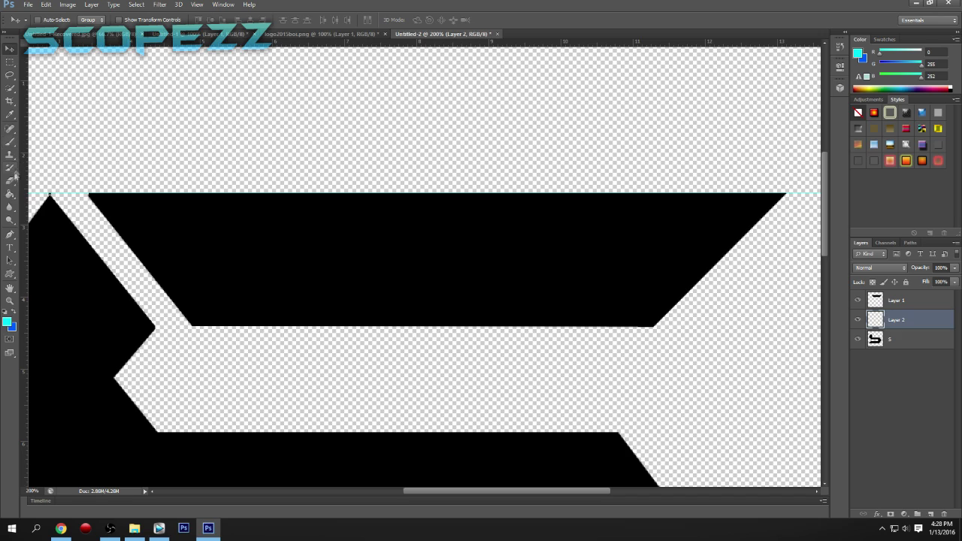
left_click(11, 235)
left_click(88, 194)
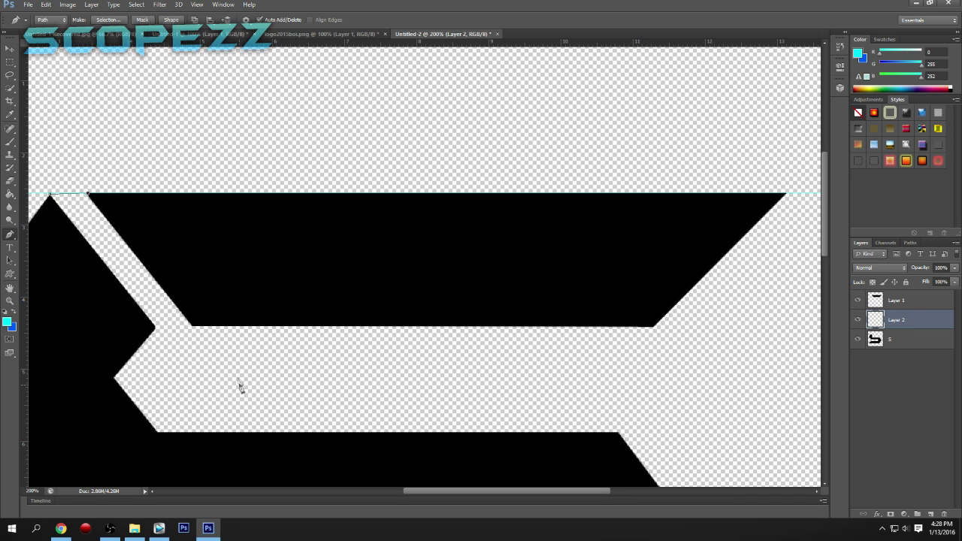
left_click(194, 312)
left_click(78, 274)
left_click(49, 194)
Fill the path around the gap with solid red (#ff0000) in Normal mode at 100% opacity.
right_click(99, 234)
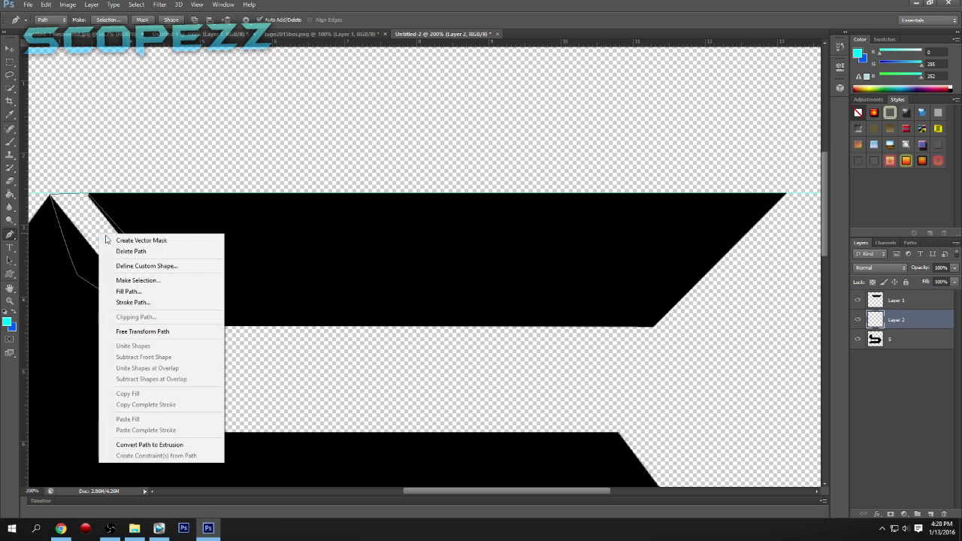
left_click(150, 293)
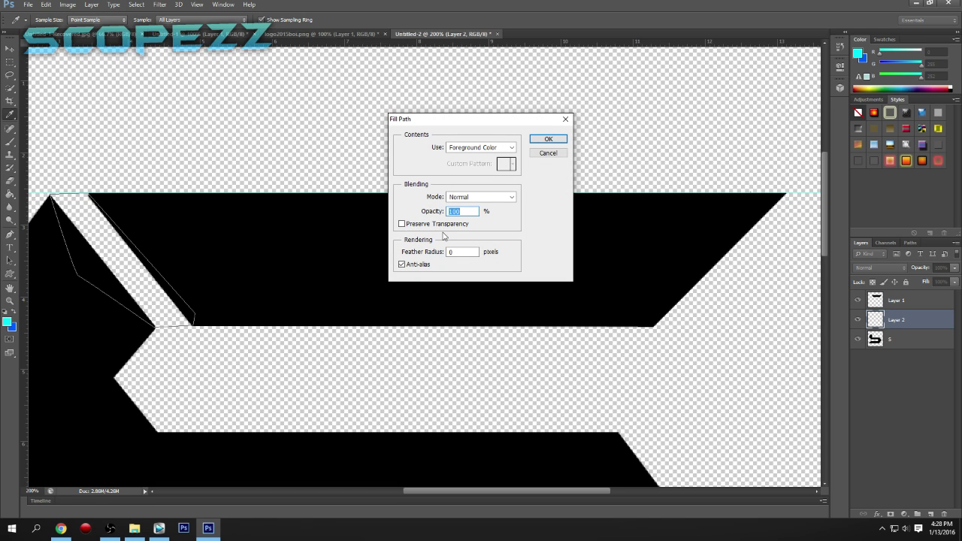
left_click(503, 149)
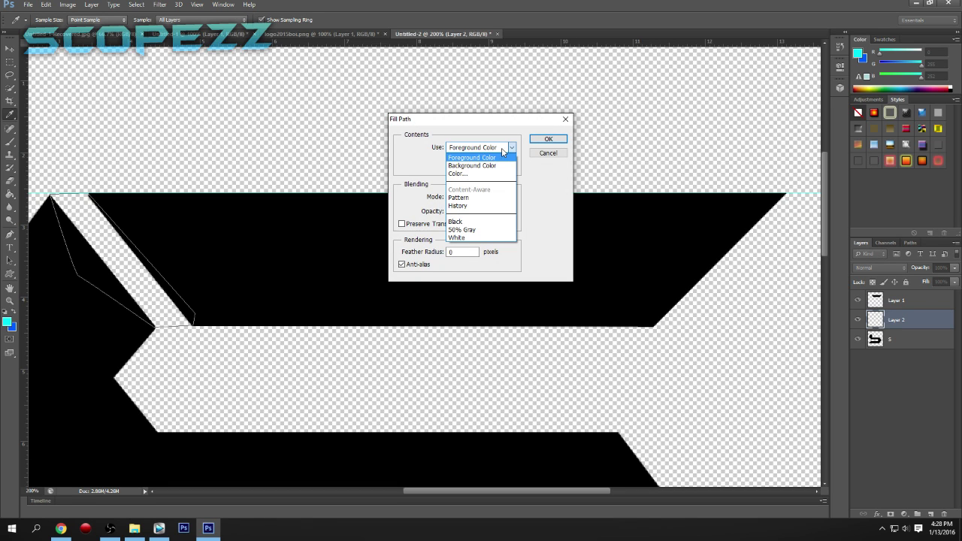
left_click(489, 174)
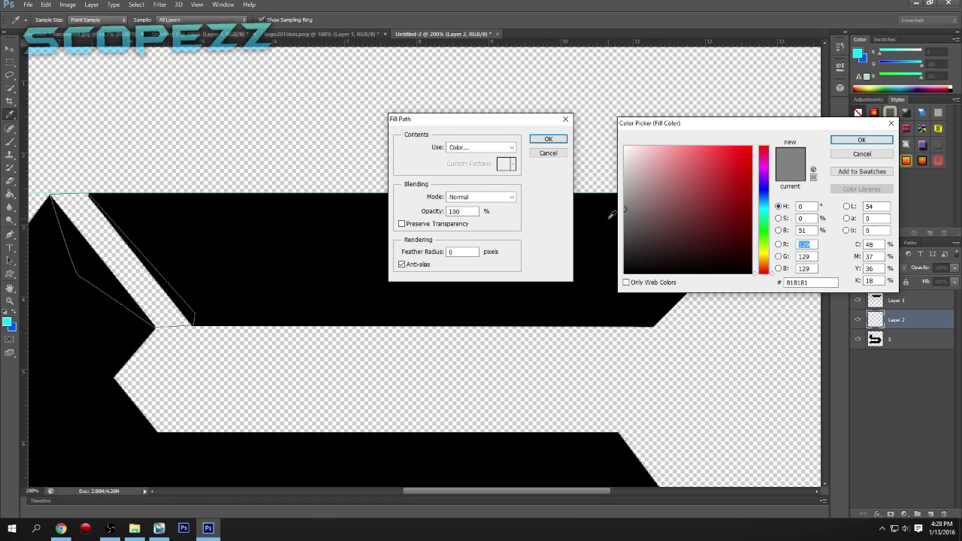
left_click(749, 232)
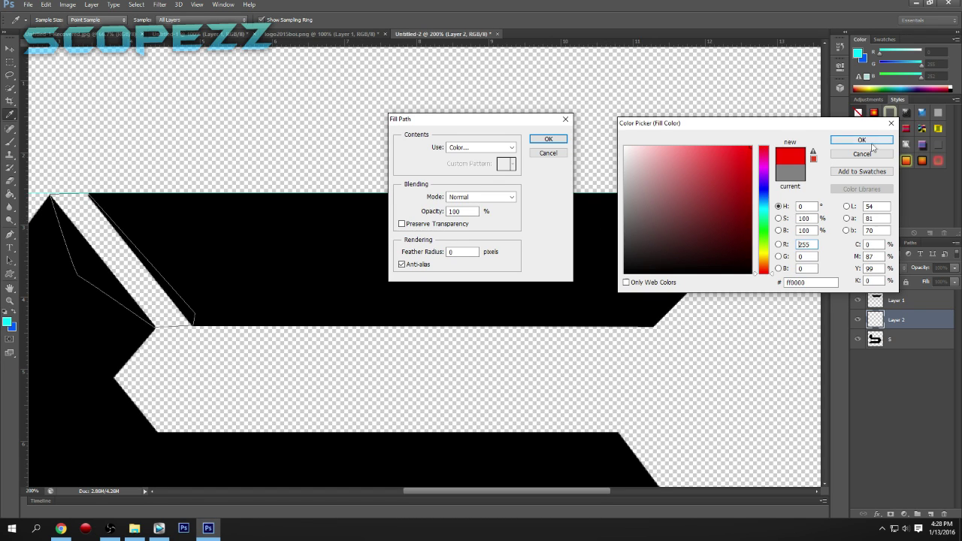
left_click(862, 140)
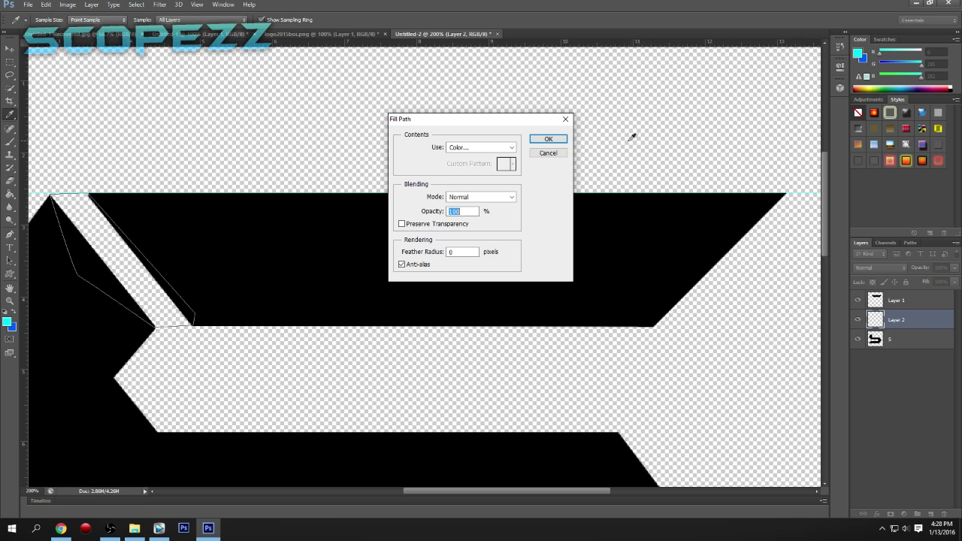
left_click(549, 140)
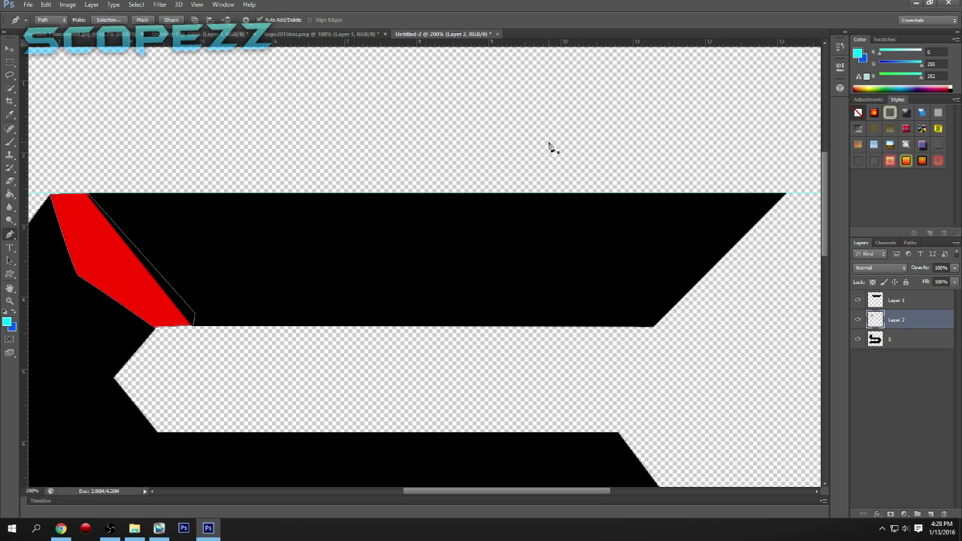
Move Layer 2 with the red shape below the S layer in the stacking order.
key("ctrl+minus")
key("ctrl+minus")
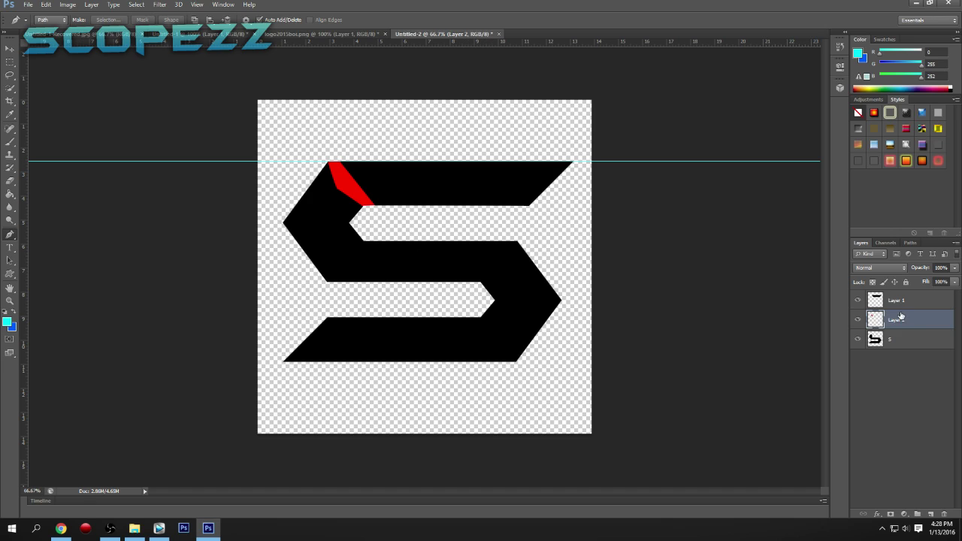
left_click_drag(929, 316, 929, 349)
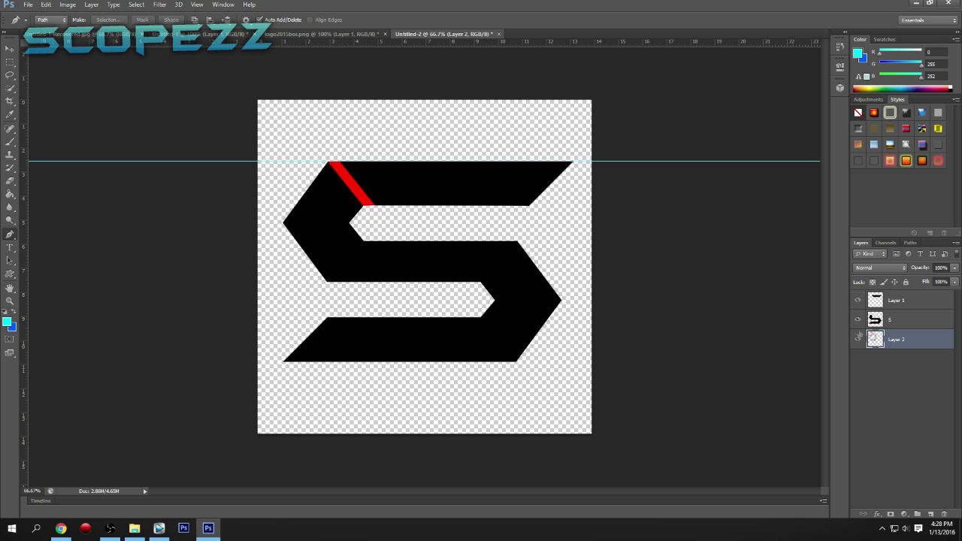
Select the S layer and add horizontal guides along the S's bottom edge and through the centre of its middle bar.
left_click(930, 318)
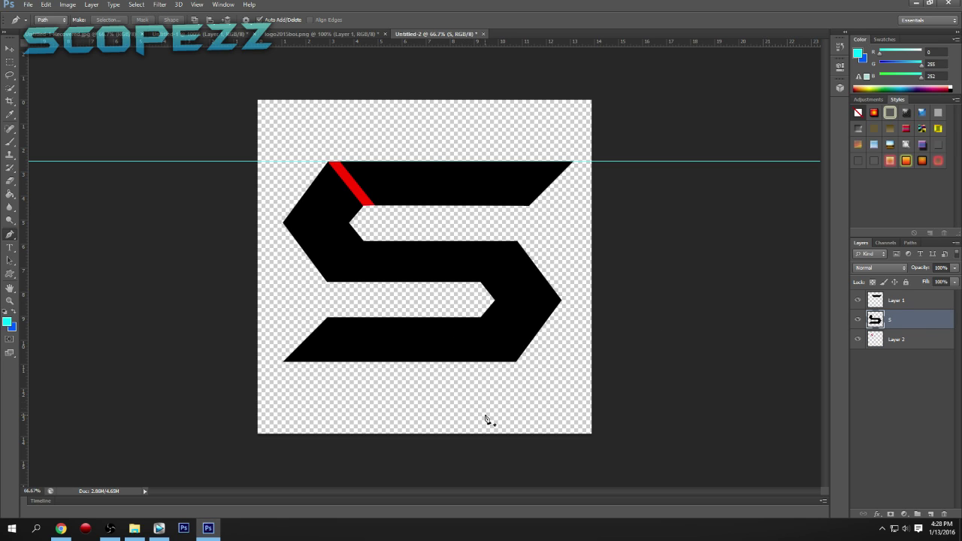
left_click_drag(630, 45, 661, 366)
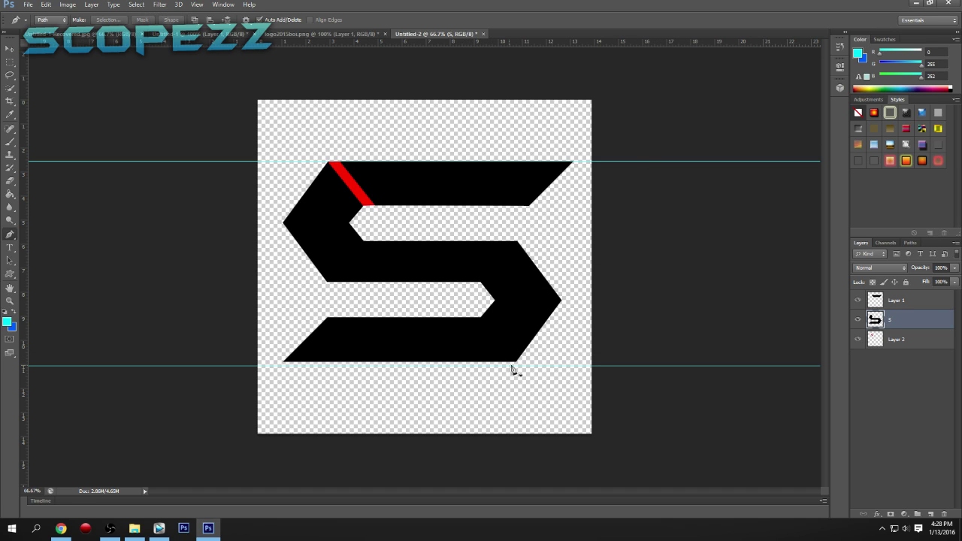
key("v")
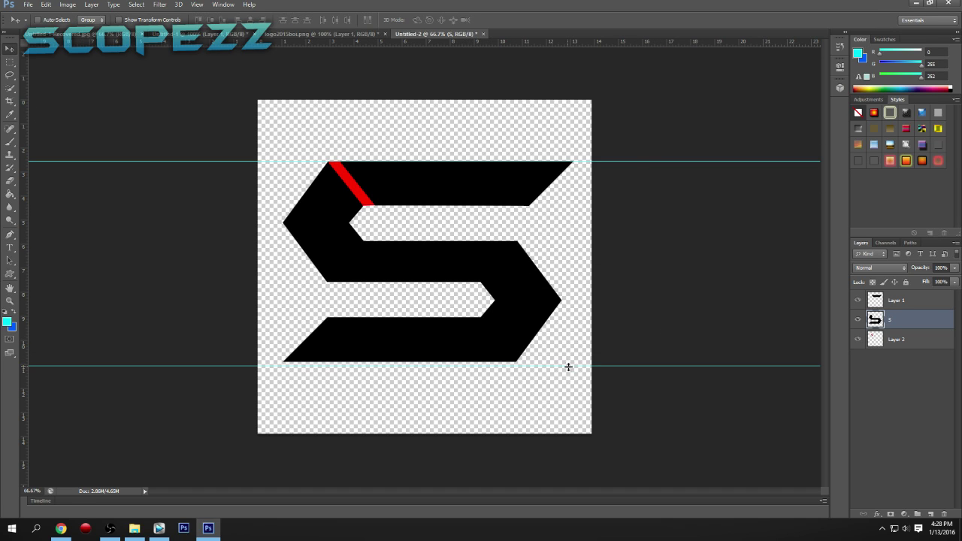
left_click_drag(567, 366, 565, 362)
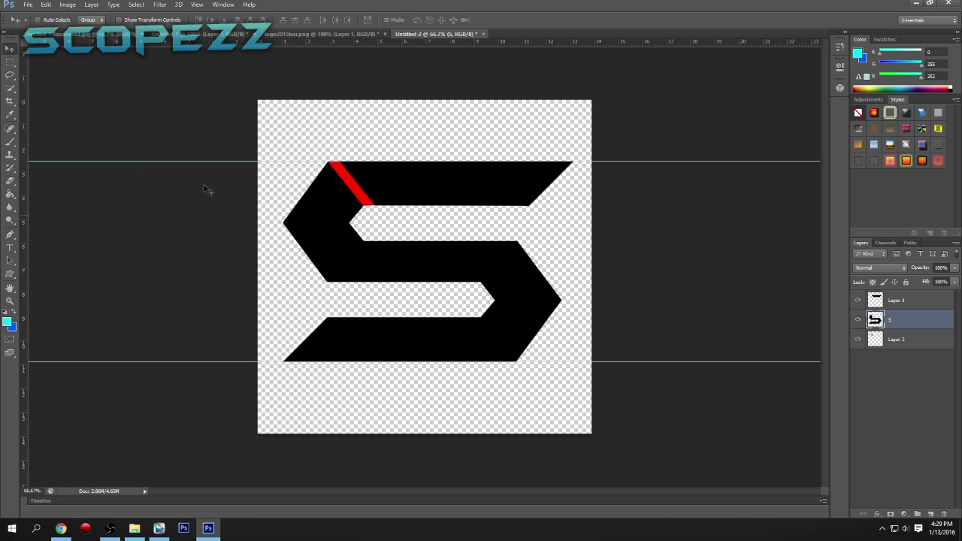
left_click(9, 234)
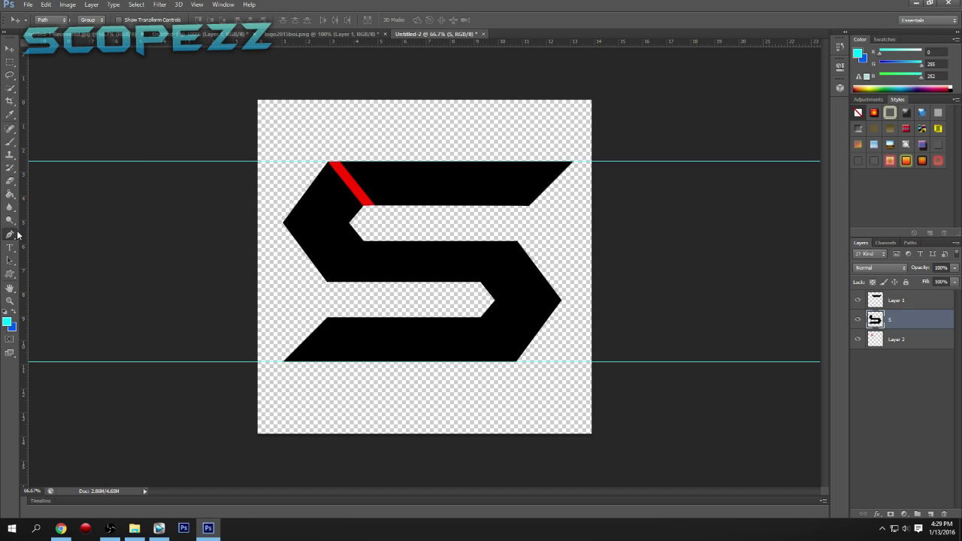
left_click_drag(417, 39, 477, 262)
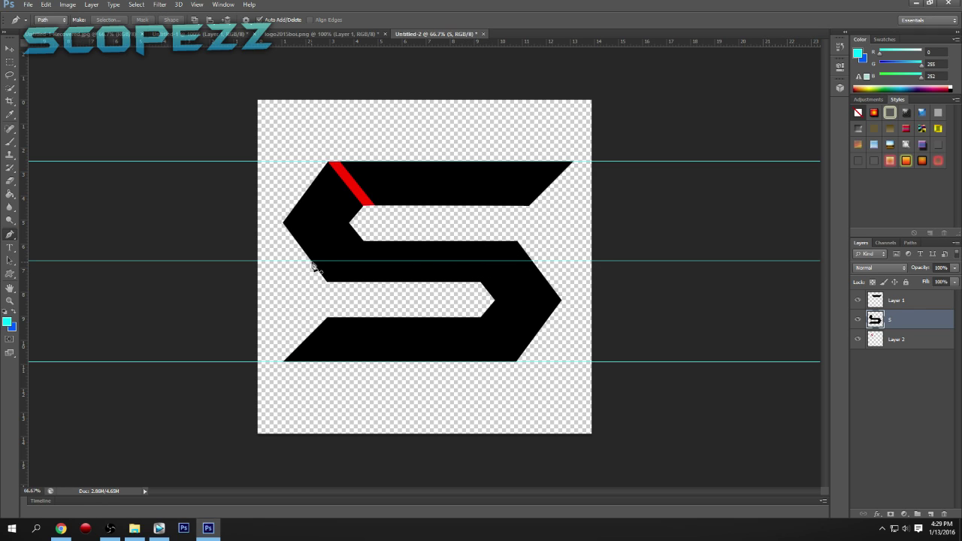
Add vertical guides at the leftmost and rightmost points of the S body.
left_click(311, 262)
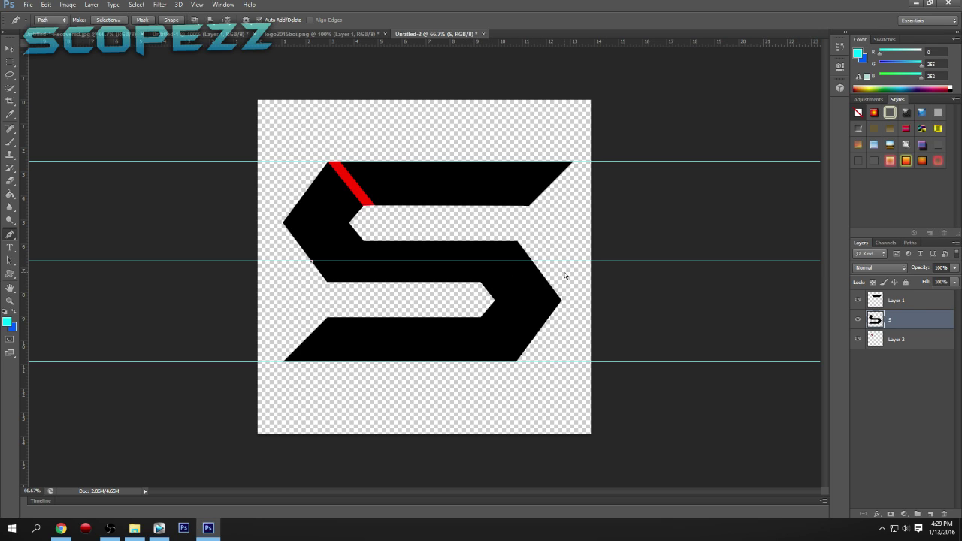
key("ctrl+z")
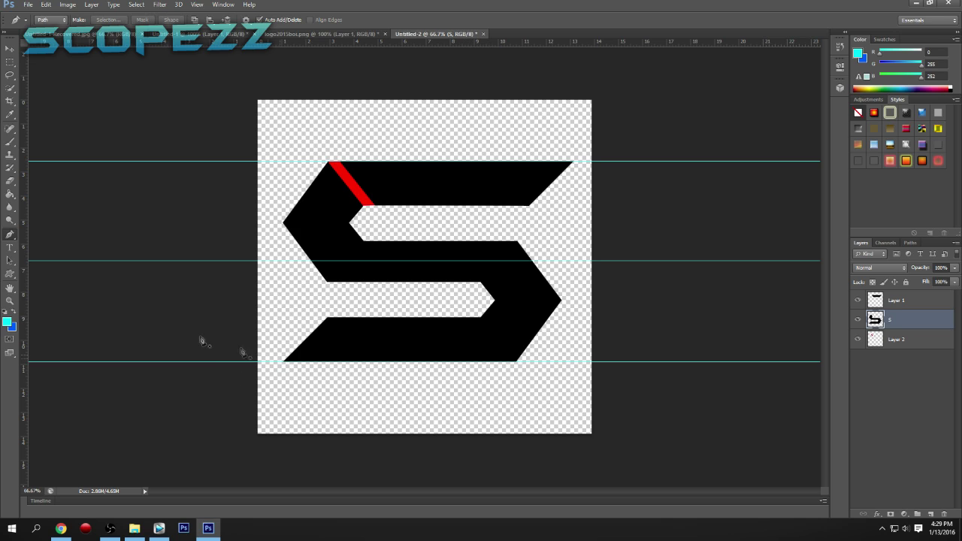
left_click_drag(30, 306, 282, 315)
left_click_drag(27, 354, 561, 350)
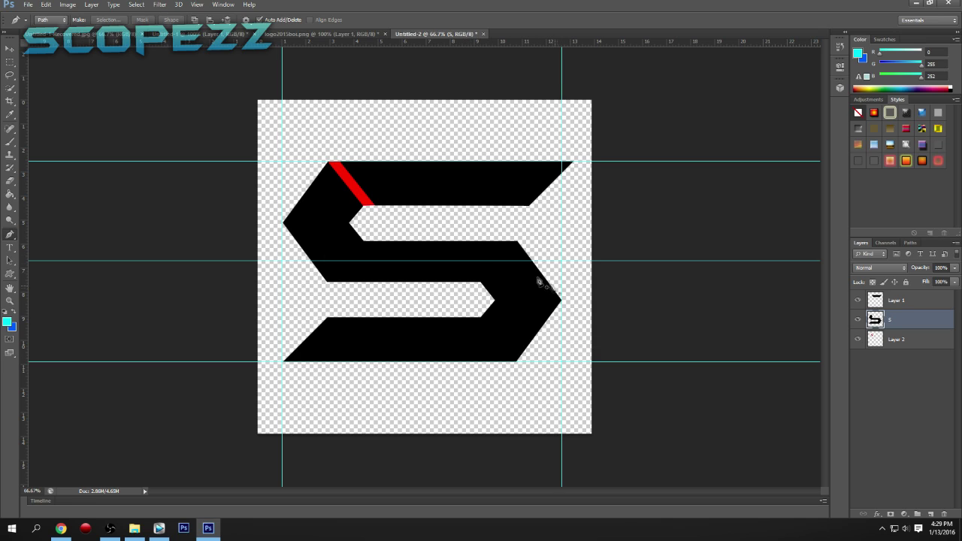
Draw a closed rectangular Pen path along the guides around the lower half of the S.
left_click(283, 261)
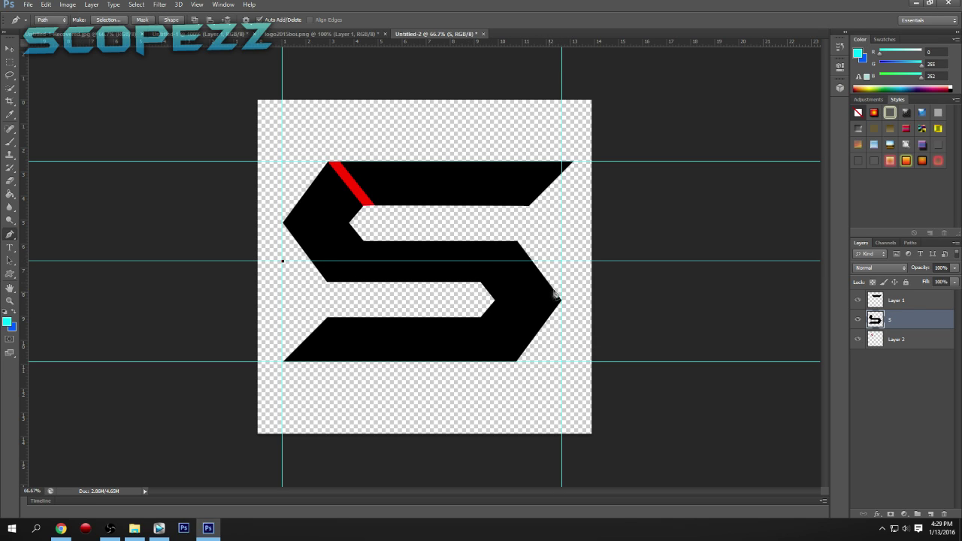
left_click(562, 261)
left_click(562, 361)
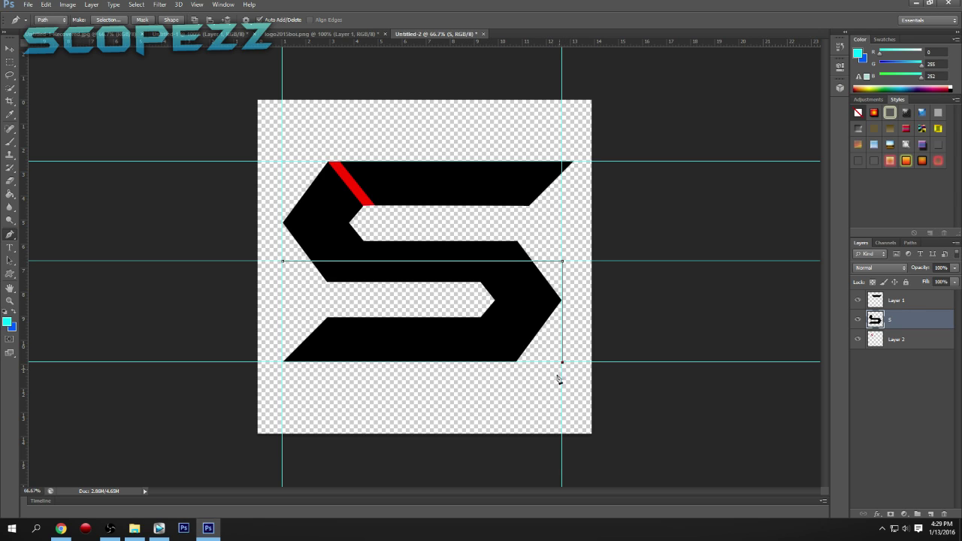
left_click(282, 362)
left_click(281, 260)
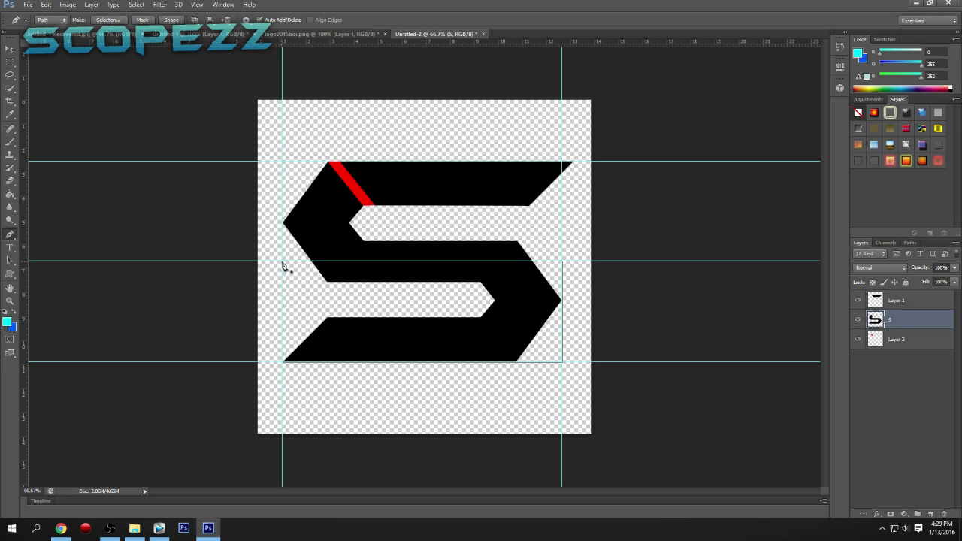
Convert the rectangular path to a selection, delete the lower half of the S inside it, and deselect.
right_click(329, 316)
left_click(374, 108)
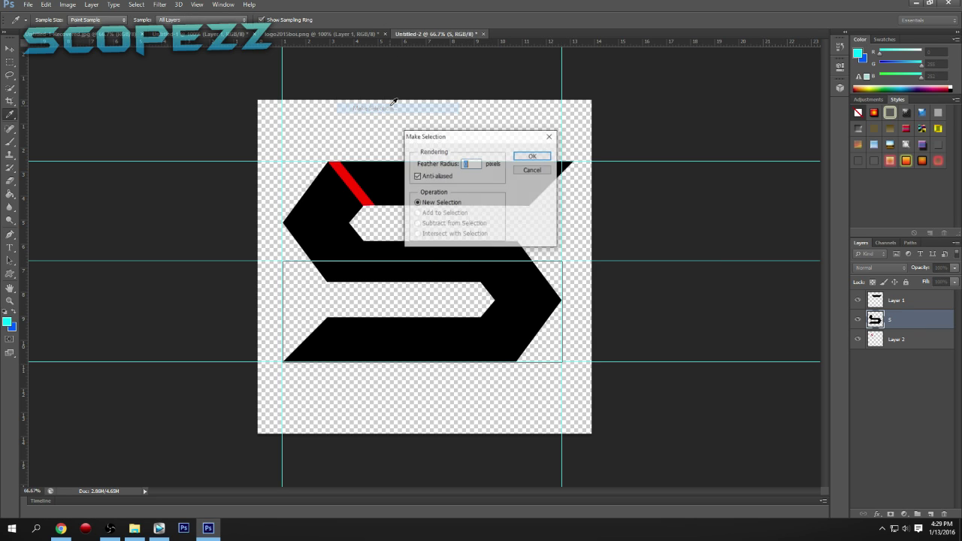
left_click(531, 156)
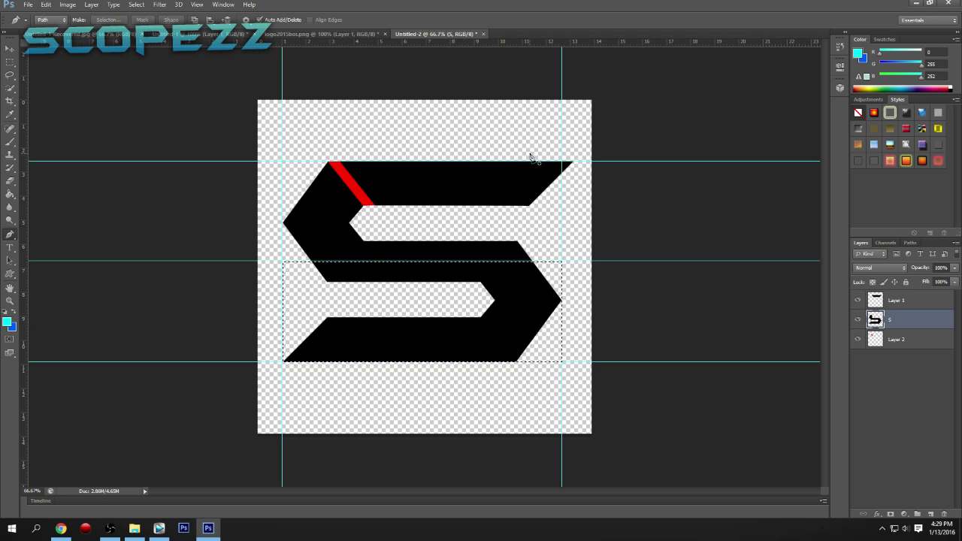
key("Delete")
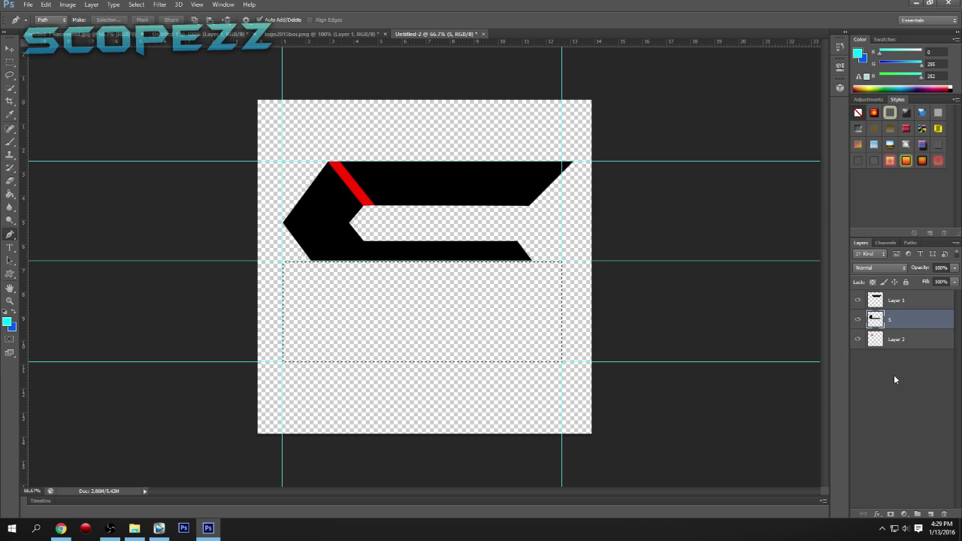
key("ctrl+d")
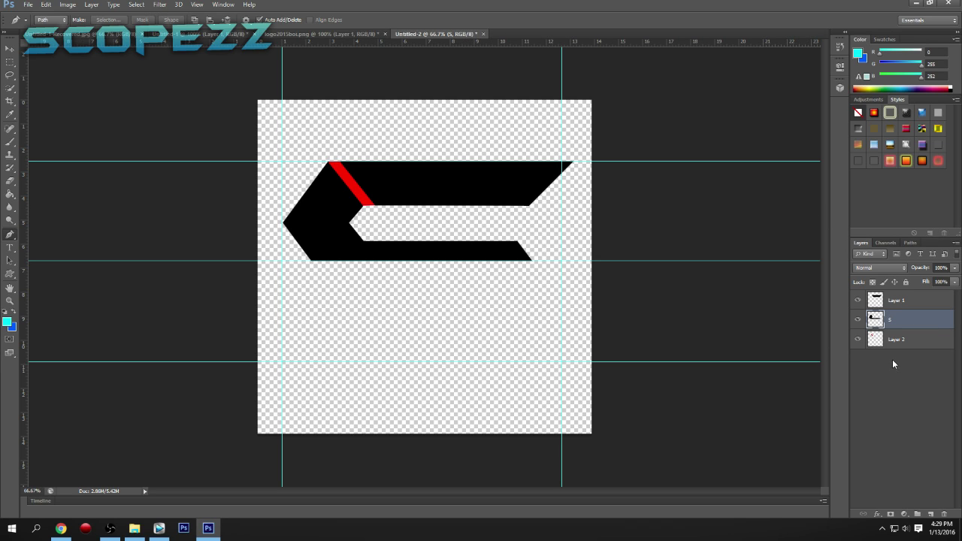
Select all three layers and draw a closed rectangular Pen path around the S's remaining upper half, with a vertical guide at the top arm's tip.
left_click(897, 366)
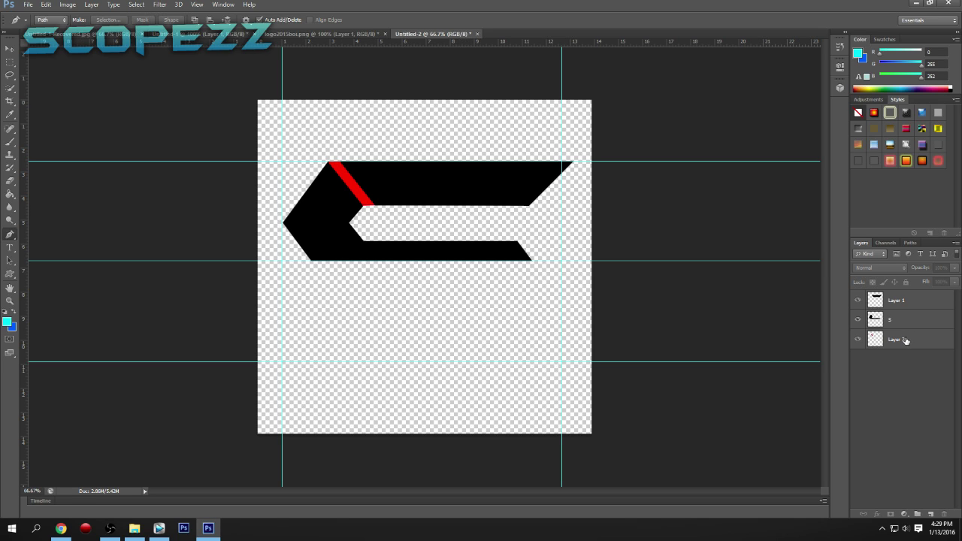
left_click(901, 338)
left_click(895, 319, "shift")
left_click(895, 300, "shift")
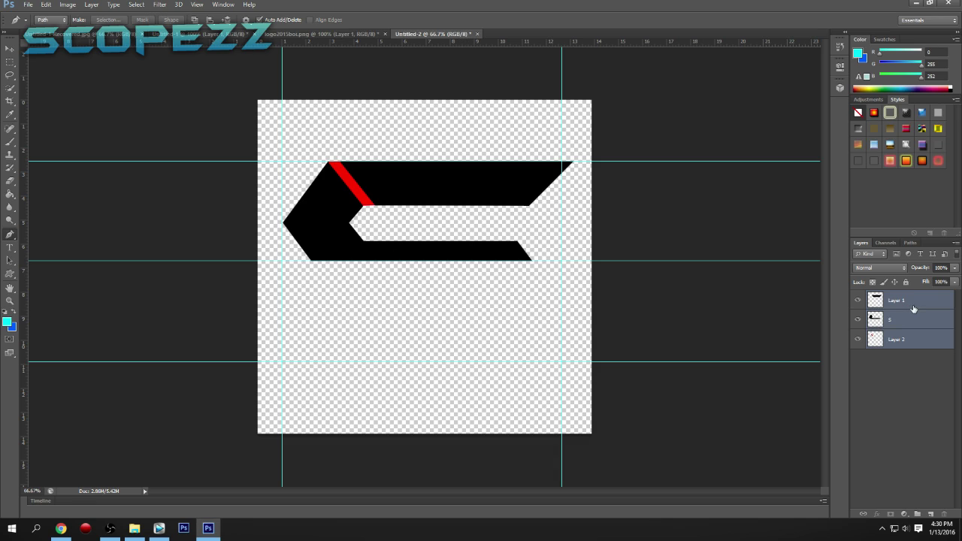
left_click(282, 260)
left_click(282, 161)
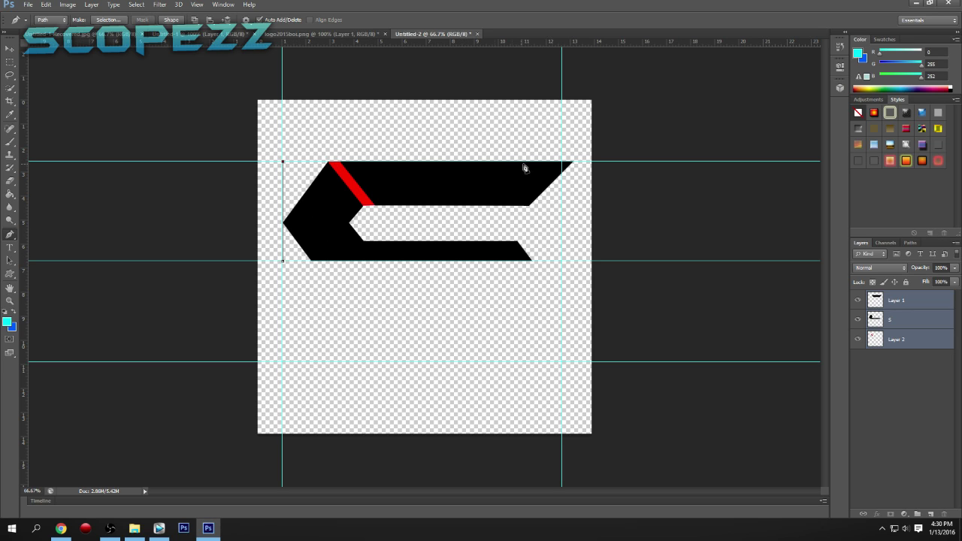
left_click(572, 162)
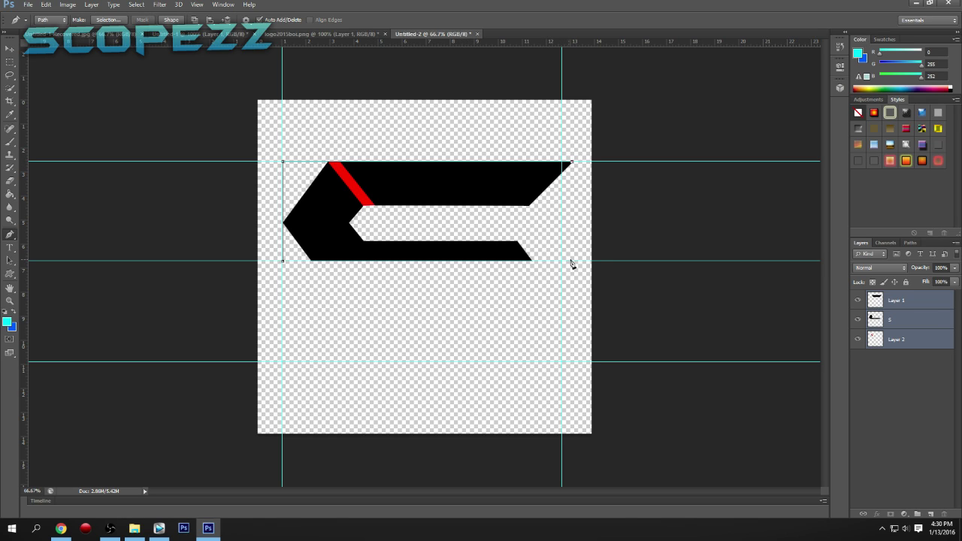
left_click_drag(24, 283, 574, 273)
left_click(573, 261)
left_click(283, 262)
Convert the rectangular path to a selection and copy the black top arm inside it onto a new layer.
right_click(381, 220)
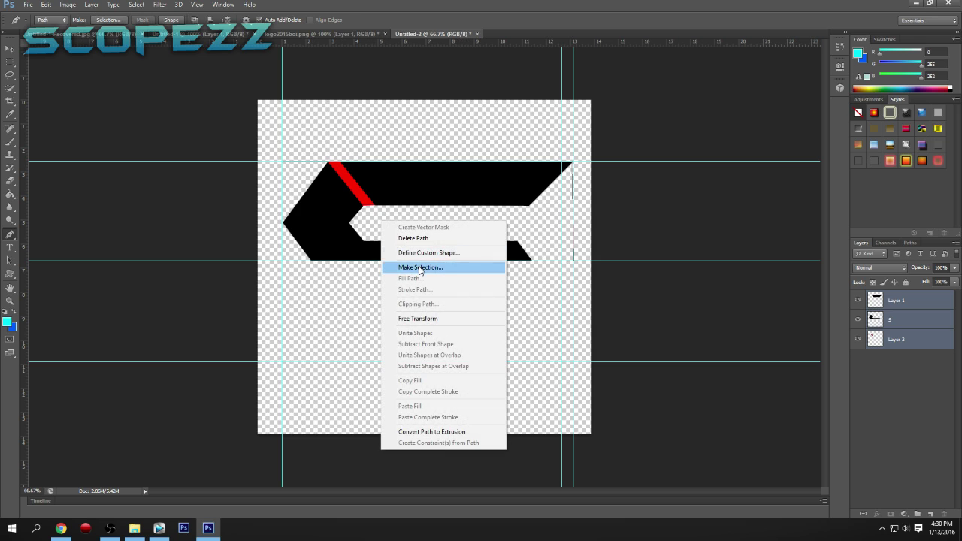
left_click(394, 267)
left_click(533, 156)
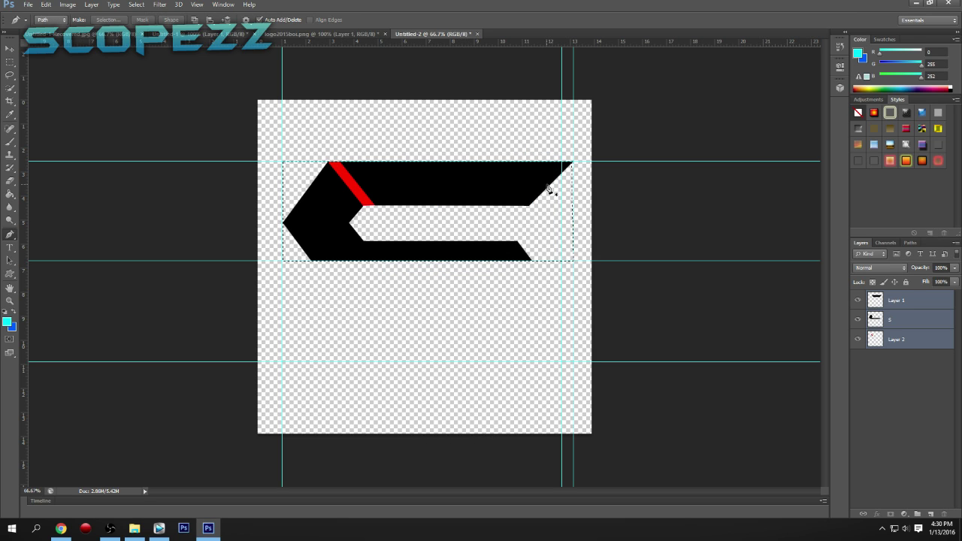
left_click(930, 514)
key("ctrl+BackSpace")
key("ctrl+d")
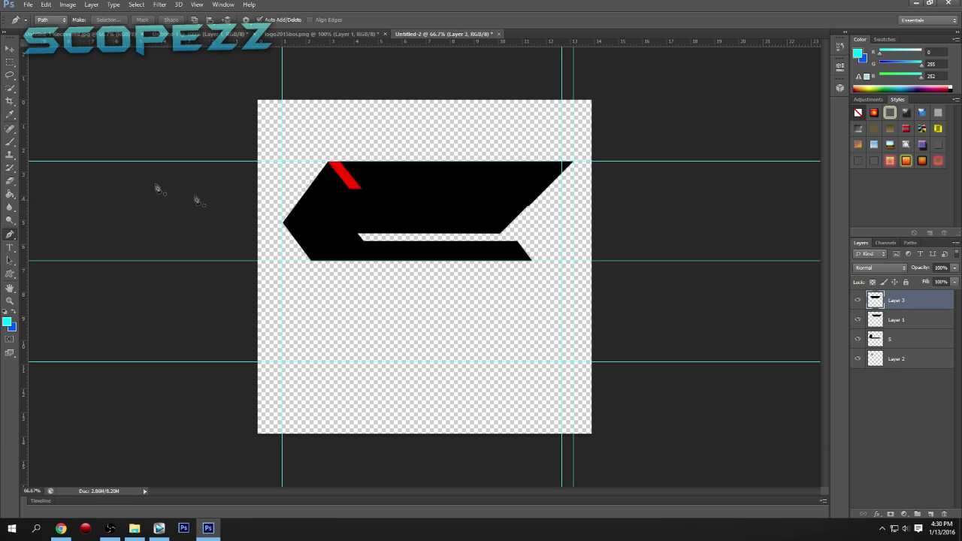
Move the copied top arm below the S and rotate it about 180 degrees with Free Transform.
left_click(10, 49)
left_click_drag(398, 212, 423, 333)
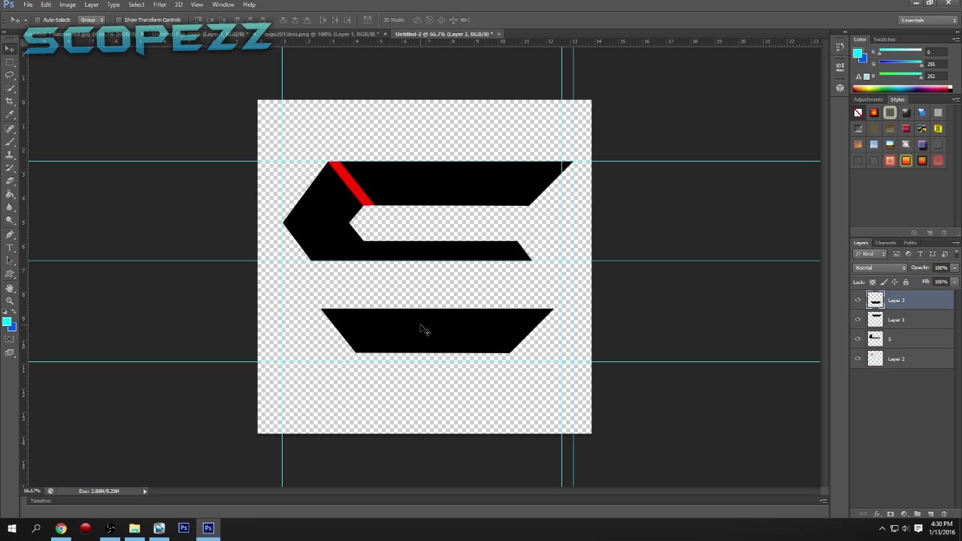
key("ctrl+t")
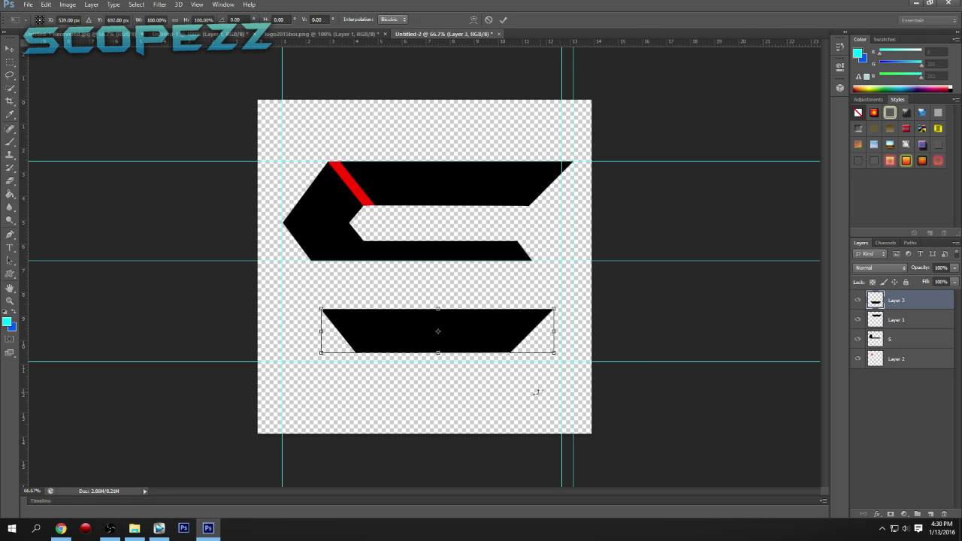
left_click_drag(536, 391, 237, 200)
left_click_drag(481, 329, 445, 339)
Fine-tune the copied arm's rotation to 179.92 degrees and align it with the bottom guide and the S's leftmost vertical guide.
scroll(436, 340, "up", 3)
scroll(433, 343, "down", 1)
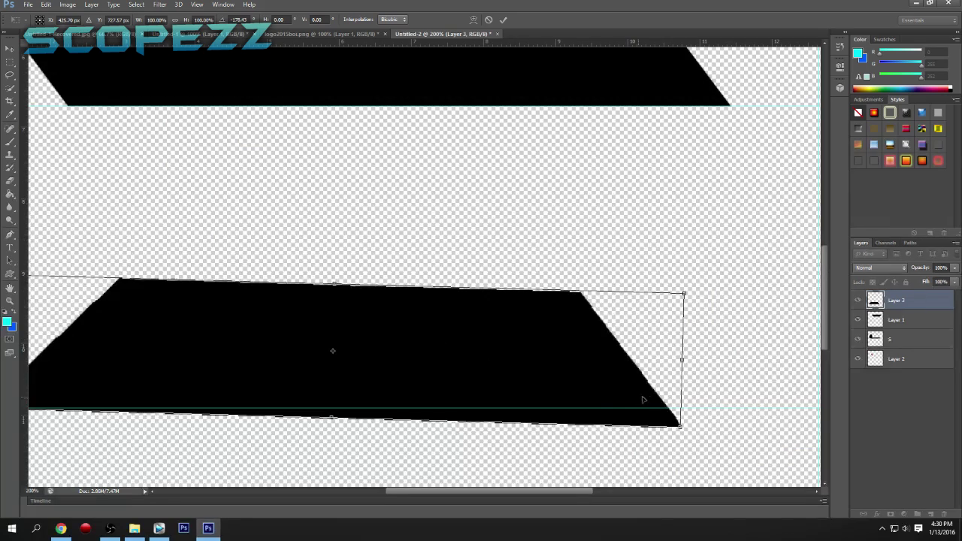
left_click_drag(715, 402, 708, 383)
left_click_drag(622, 376, 621, 370)
left_click_drag(475, 496, 448, 500)
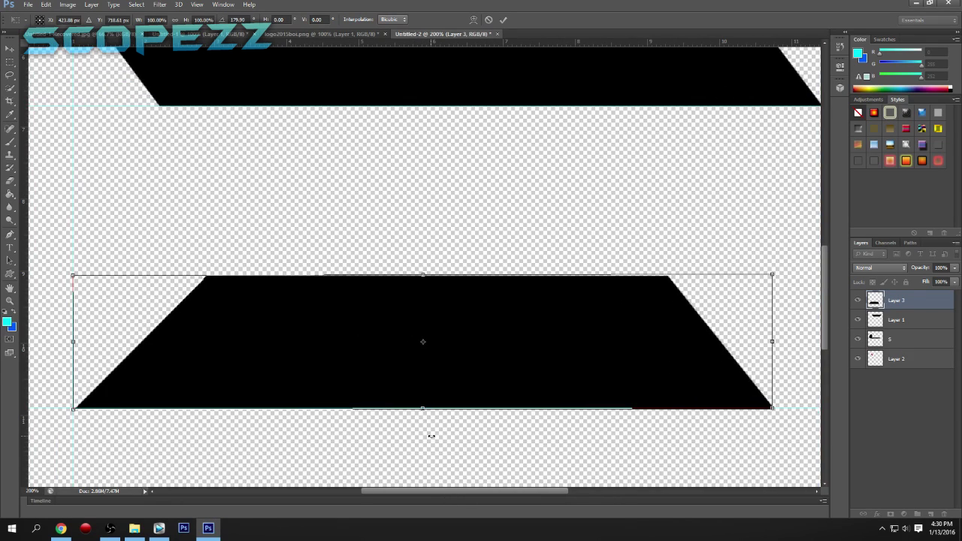
left_click_drag(431, 435, 429, 436)
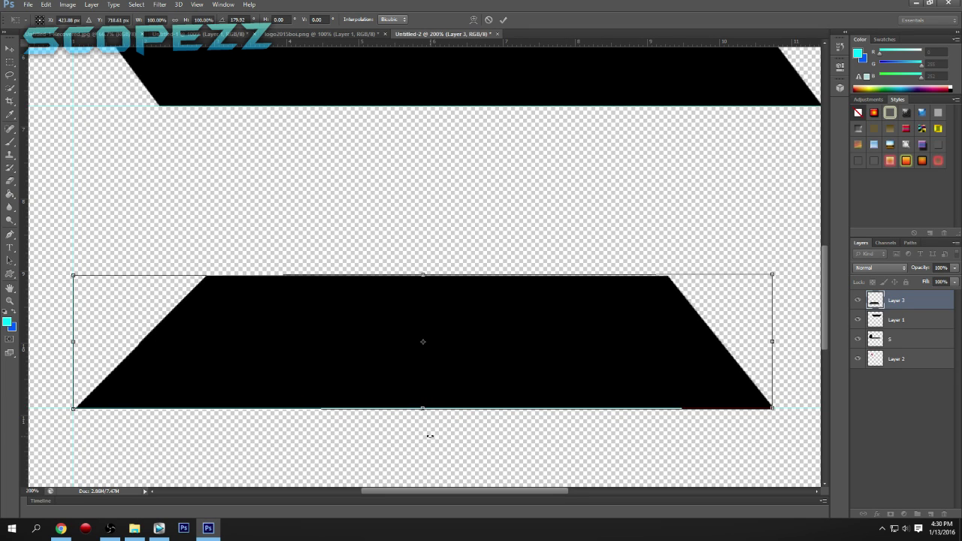
left_click_drag(166, 343, 167, 343)
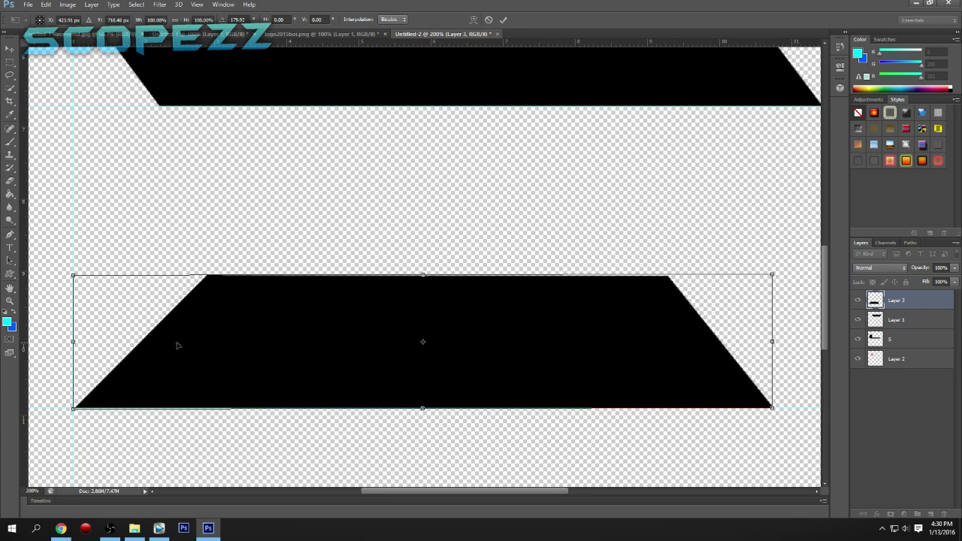
key("Return")
Add a vertical guide slightly left of the S's leftmost point and shift the bottom arm so its tip meets it.
key("ctrl+minus")
key("ctrl+minus")
key("ctrl+minus")
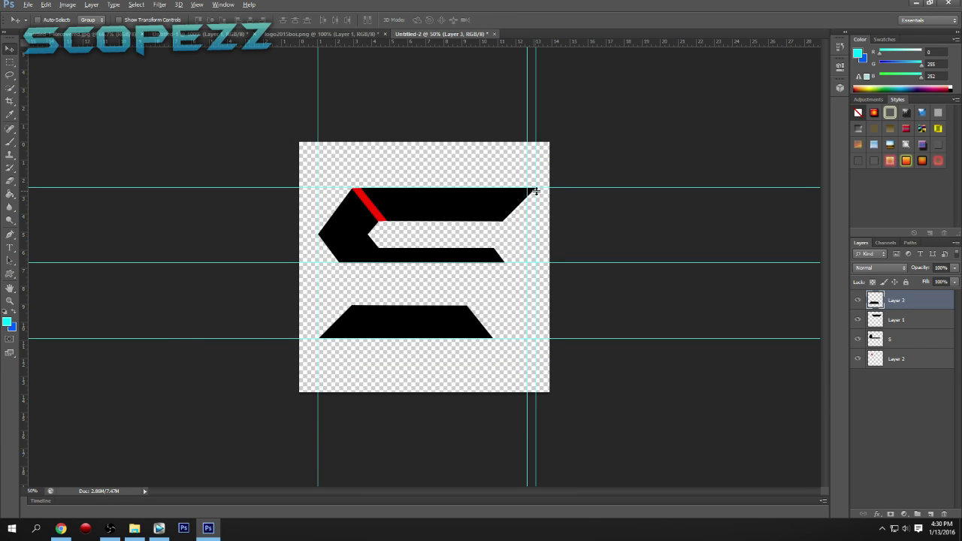
scroll(536, 192, "up", 3)
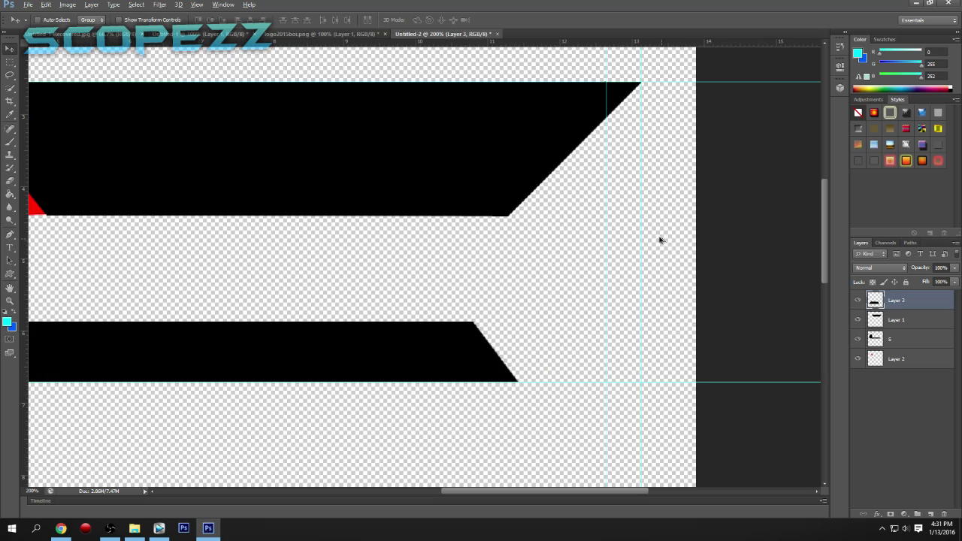
scroll(631, 218, "down", 2)
scroll(595, 218, "up", 5)
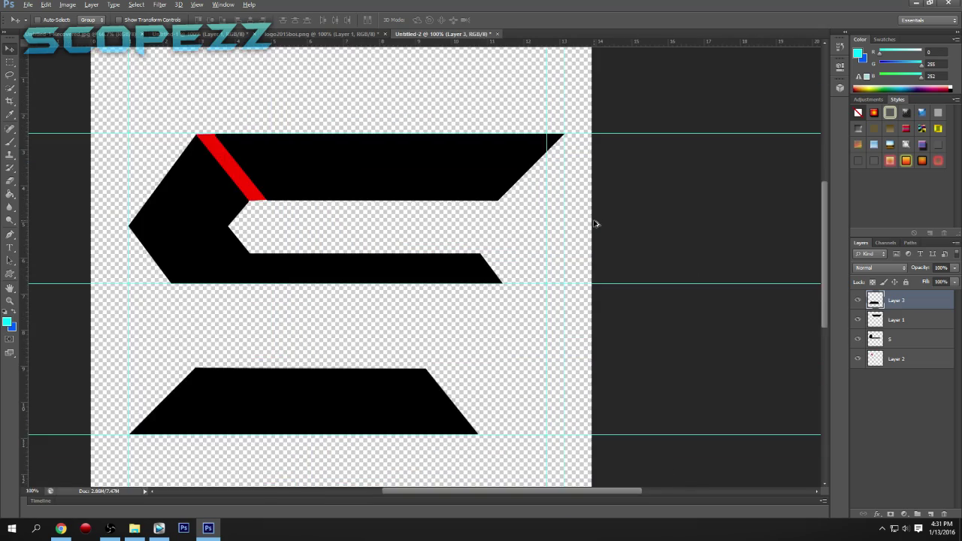
scroll(509, 265, "down", 6)
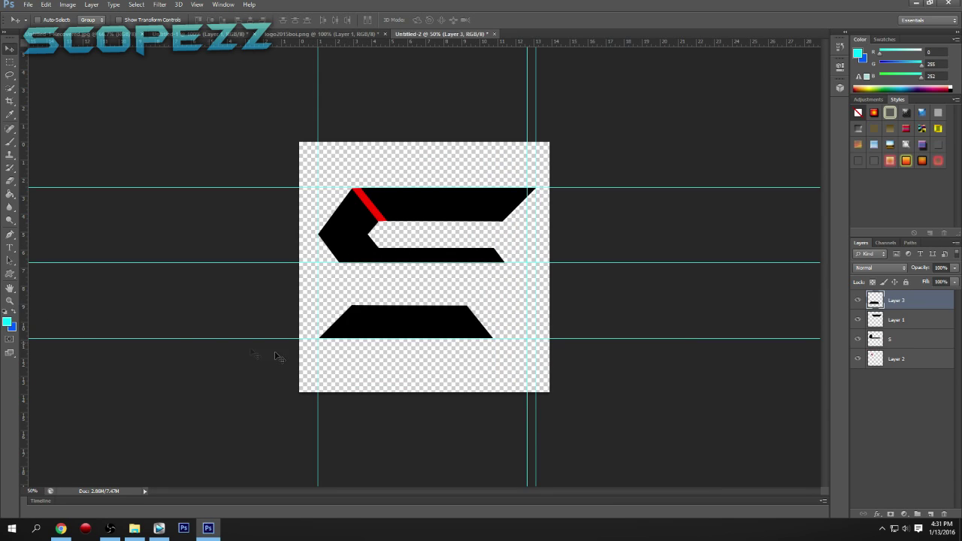
left_click_drag(26, 365, 309, 359)
left_click_drag(379, 334, 371, 333)
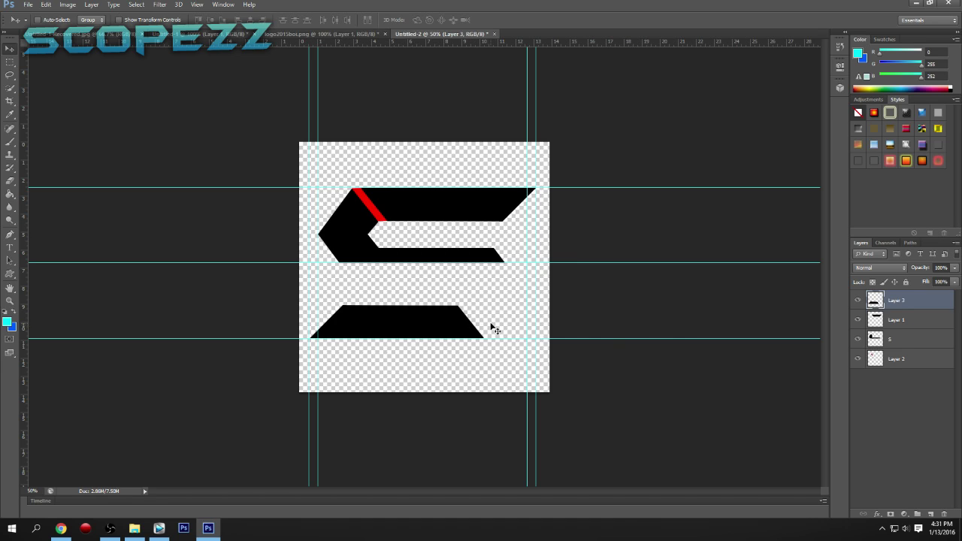
Select the S layer and draw a closed rectangular Pen path along the guides around the upper half of the S.
left_click(898, 341)
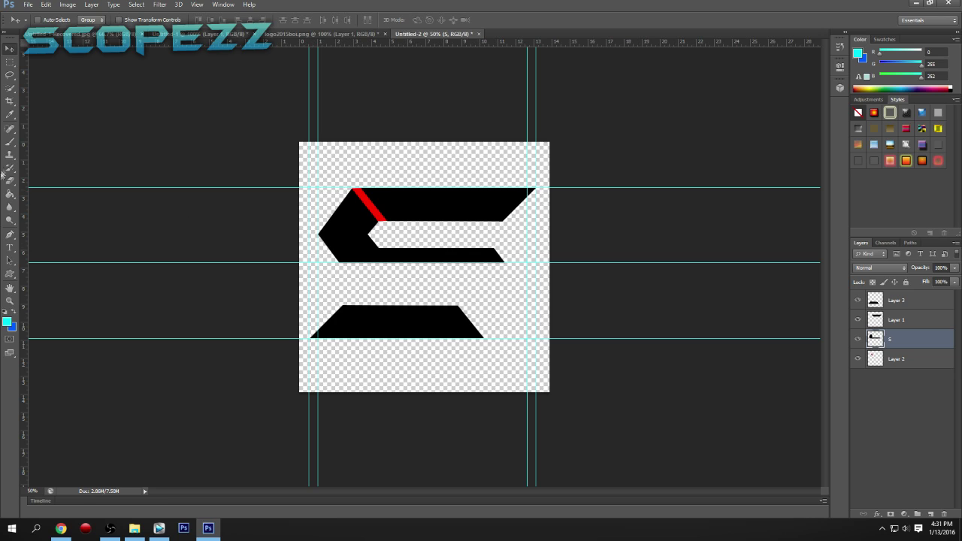
left_click(9, 236)
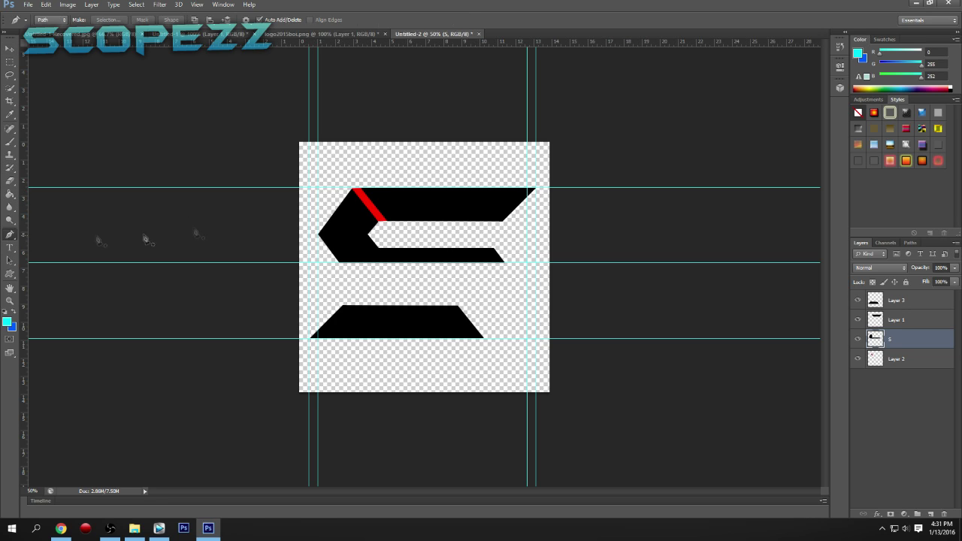
left_click(318, 189)
left_click(319, 264)
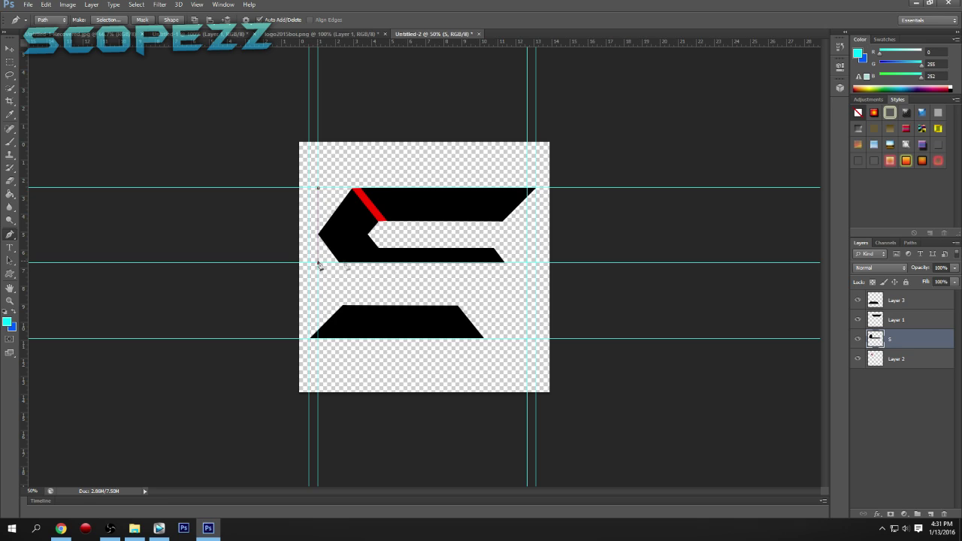
left_click(536, 263)
left_click(536, 189)
left_click(318, 188)
Convert the path around the upper half to a selection and copy the S body onto a new layer.
right_click(404, 239)
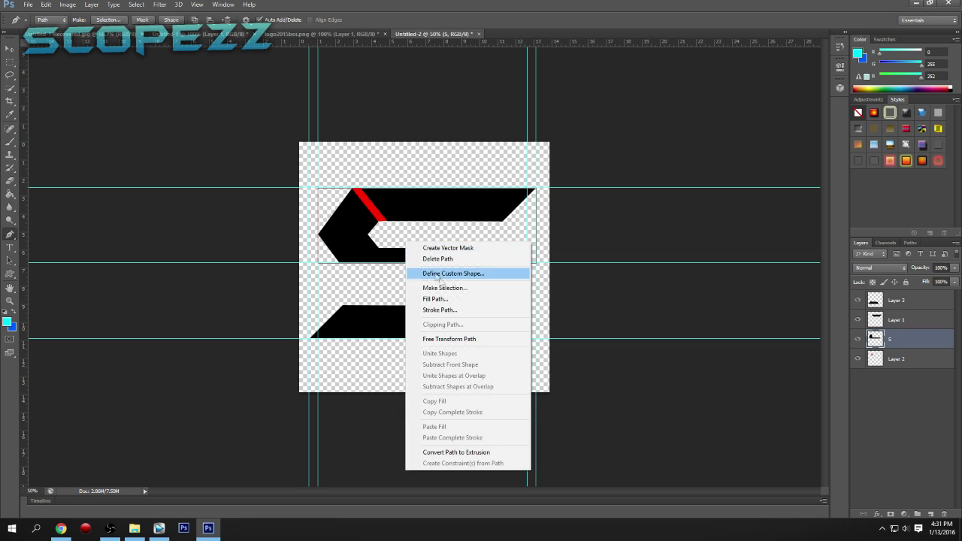
left_click(458, 287)
left_click(531, 156)
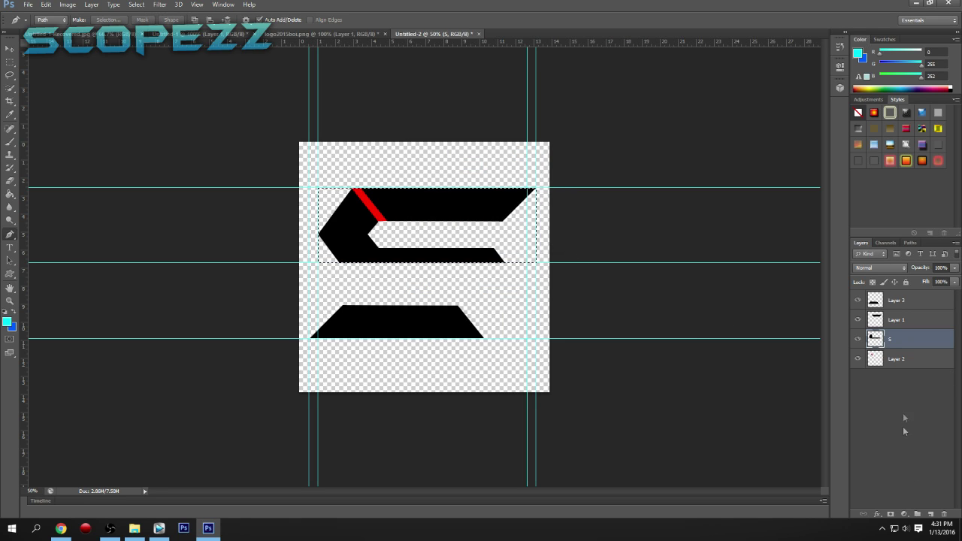
left_click(931, 514)
key("ctrl+BackSpace")
key("ctrl+d")
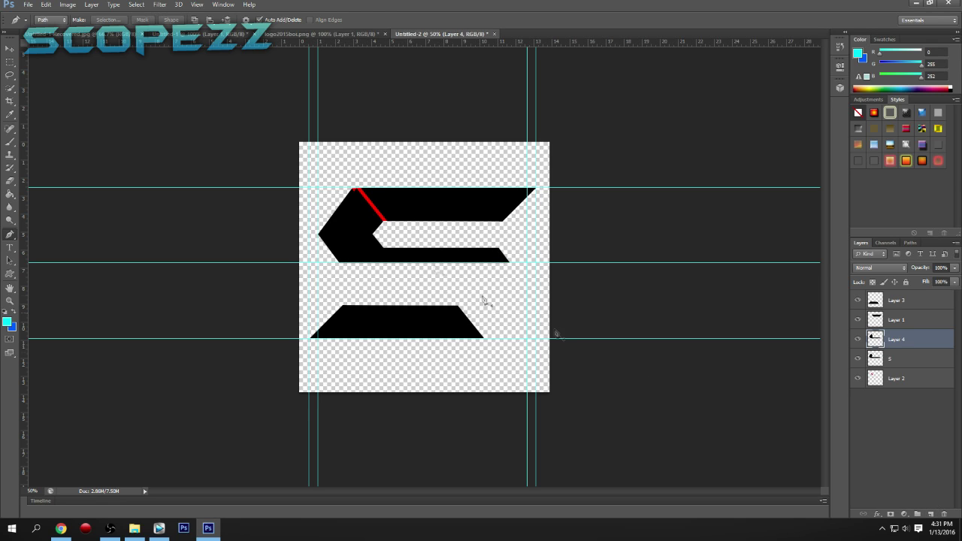
Rotate the copied S body about 180 degrees and place it below the middle guide as the S's lower half.
left_click(9, 49)
left_click_drag(397, 212, 462, 266)
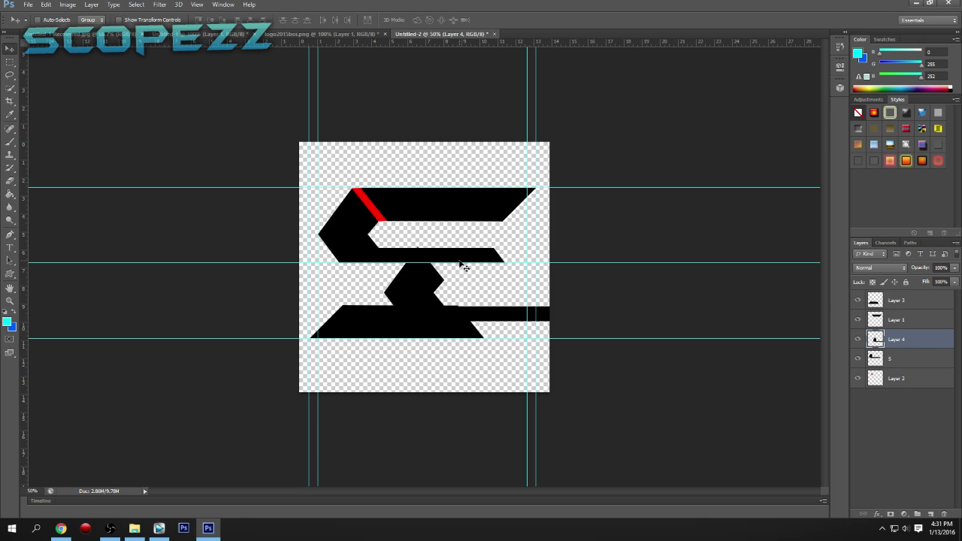
key("ctrl+t")
left_click_drag(508, 340, 488, 177)
left_click_drag(515, 285, 446, 296)
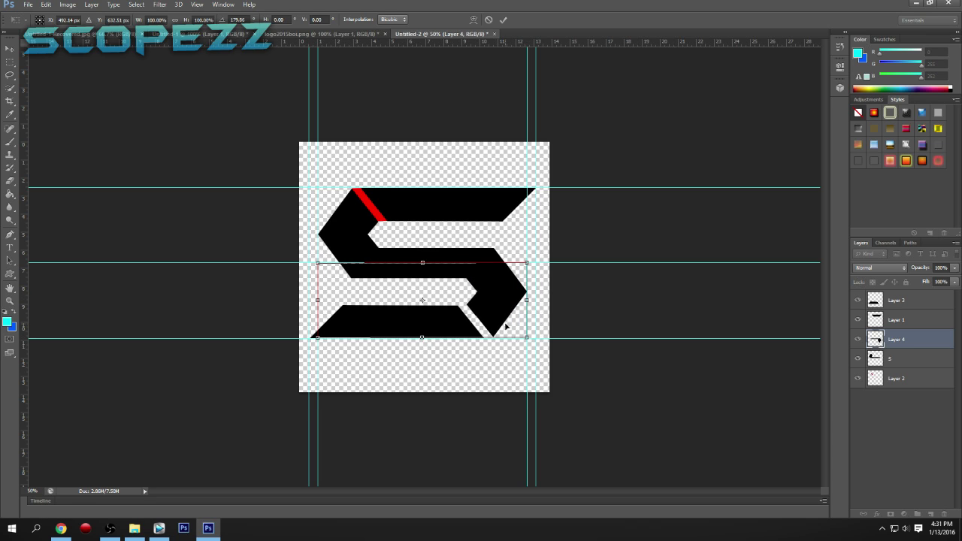
left_click_drag(518, 361, 518, 362)
key("Return")
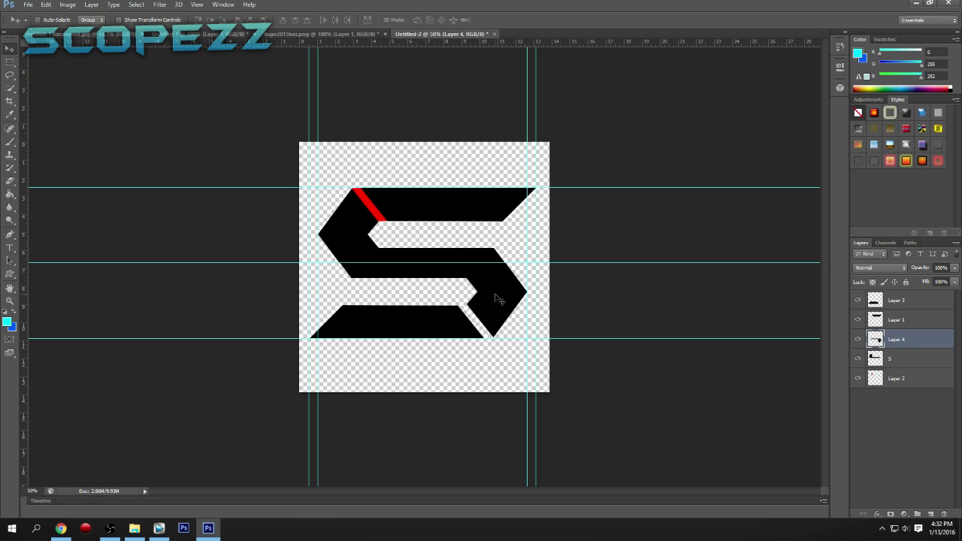
Copy the red stripe from Layer 2 onto a new layer and position it in the gap beside the bottom arm.
left_click(907, 378)
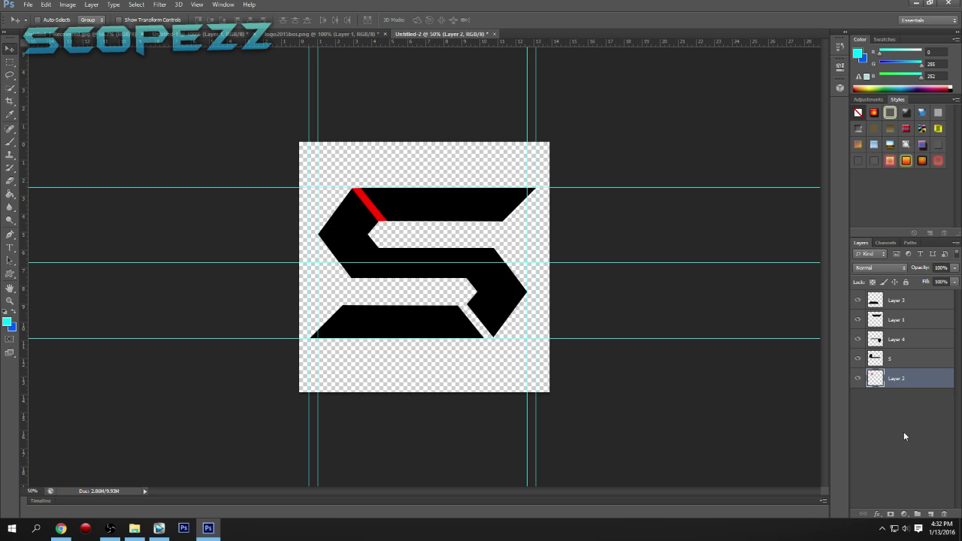
left_click(930, 515)
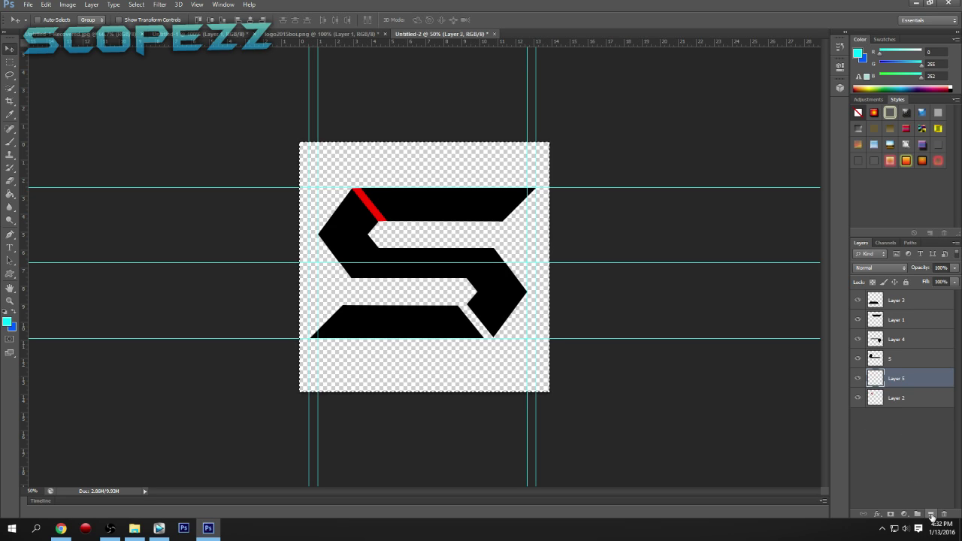
key("ctrl+v")
left_click_drag(439, 287, 486, 337)
scroll(489, 321, "up", 3)
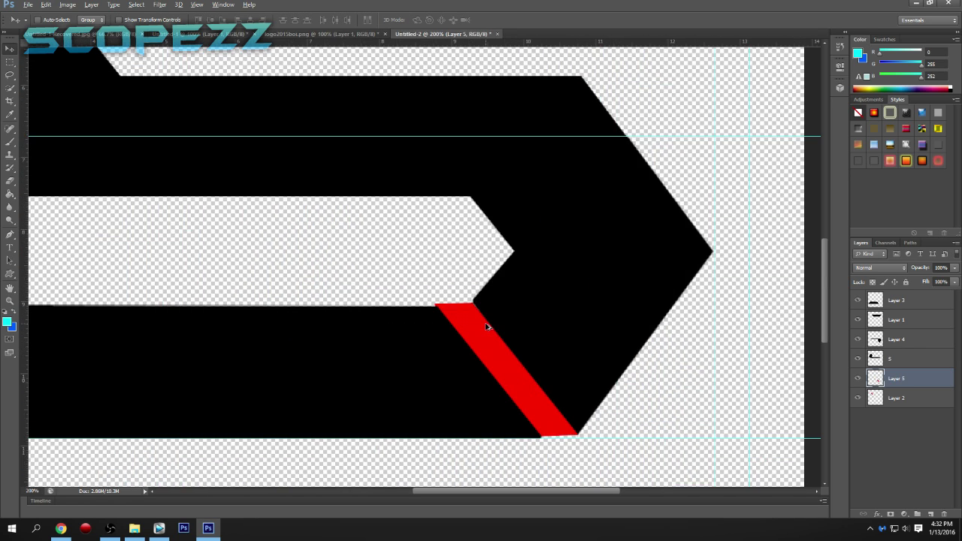
left_click_drag(487, 350, 490, 350)
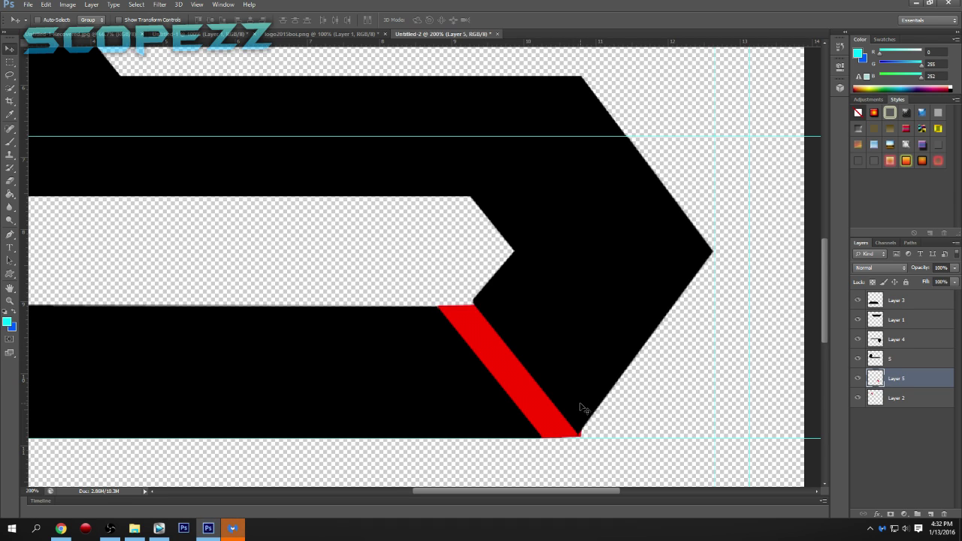
Rotate the copied red stripe about 180 degrees and fit it into the gap between the bottom arm and the S body.
key("ctrl+t")
mouse_move(621, 379)
left_mouse_down()
mouse_move(622, 369)
mouse_move(448, 272)
mouse_move(396, 311)
left_mouse_up()
left_click_drag(520, 341, 515, 336)
key("Return")
key("ctrl+minus")
key("ctrl+minus")
key("ctrl+minus")
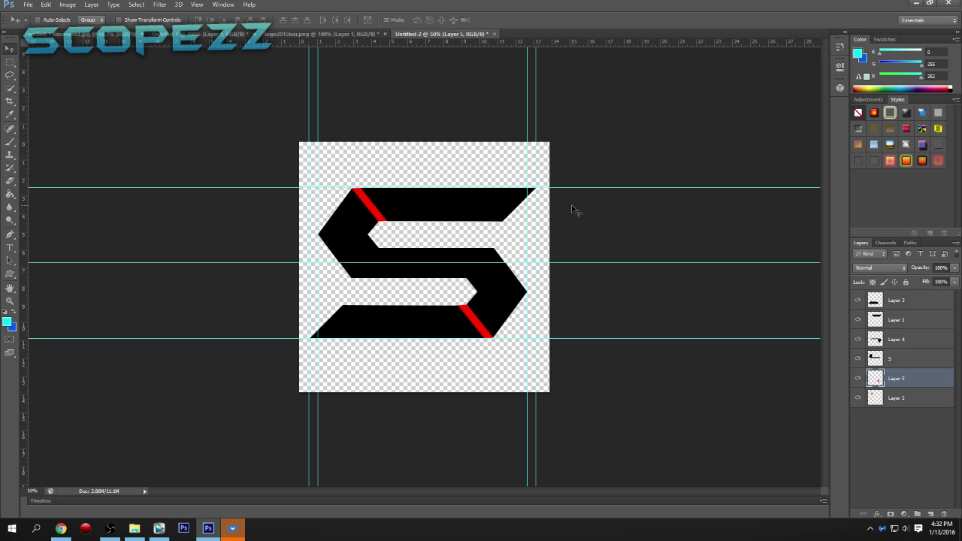
Select the four black shape layers, S, Layer 4, Layer 1 and Layer 3, and merge them into one layer.
left_click(895, 428)
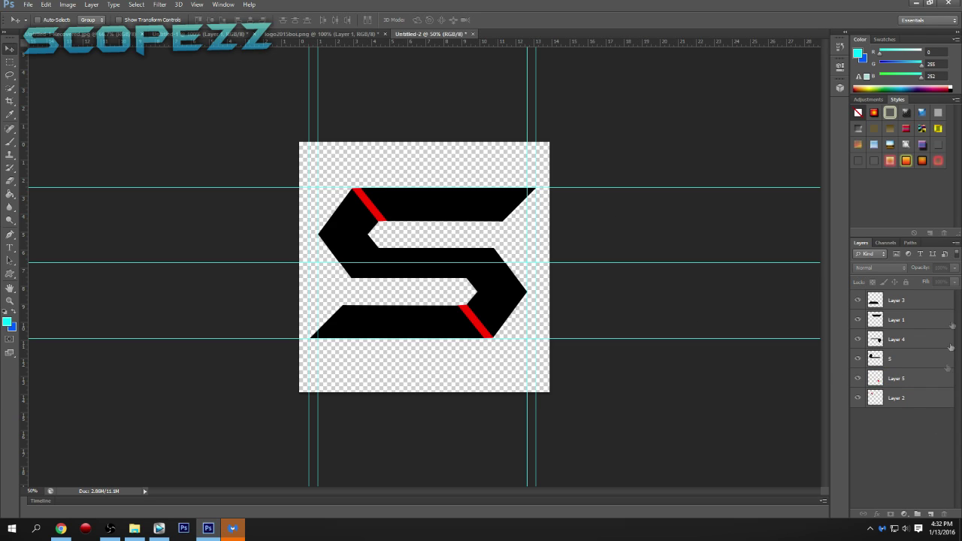
left_click(893, 358)
left_click(898, 339, "ctrl")
left_click(900, 319, "ctrl")
left_click(901, 301, "ctrl")
right_click(903, 305)
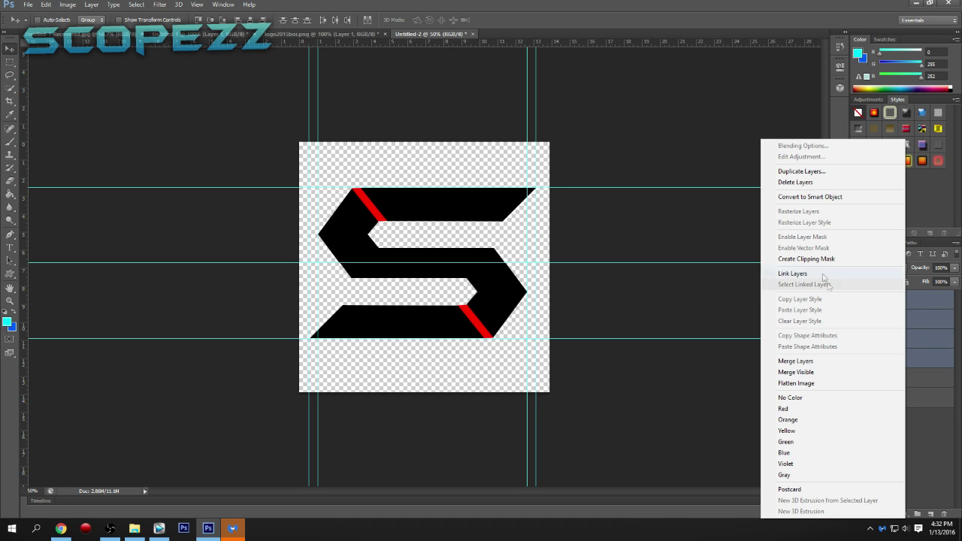
left_click(826, 360)
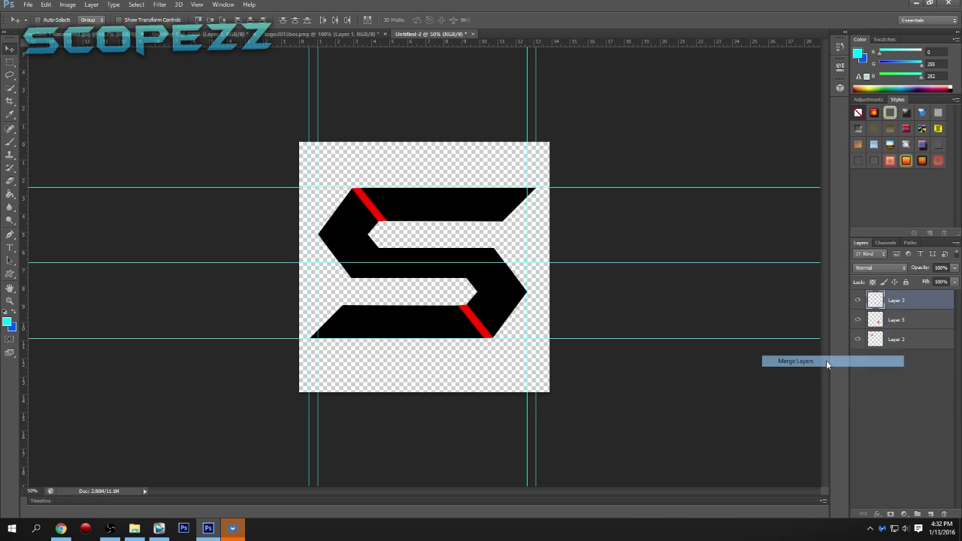
Add a linear black-to-white Gradient Overlay at 90° and low opacity to the merged S layer, Layer 3.
right_click(906, 299)
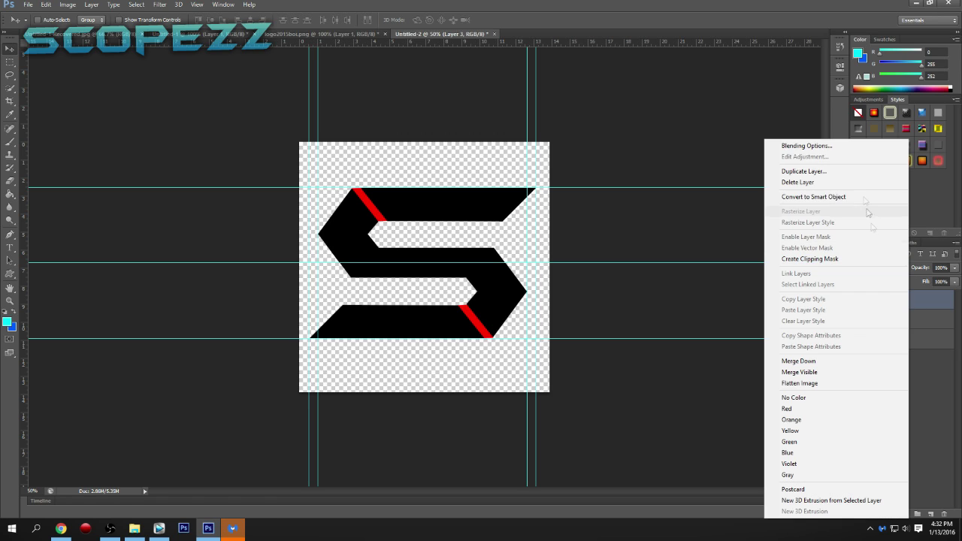
left_click(849, 147)
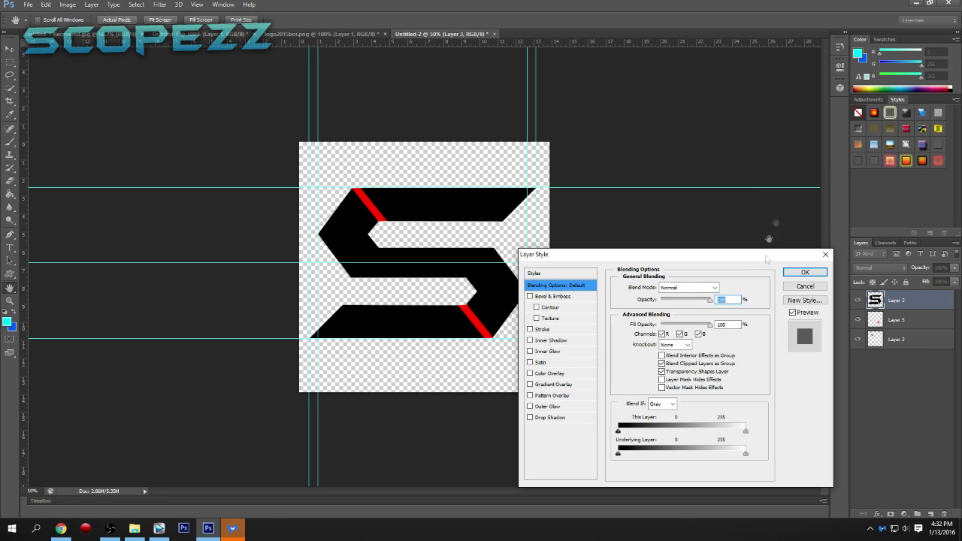
left_click(563, 384)
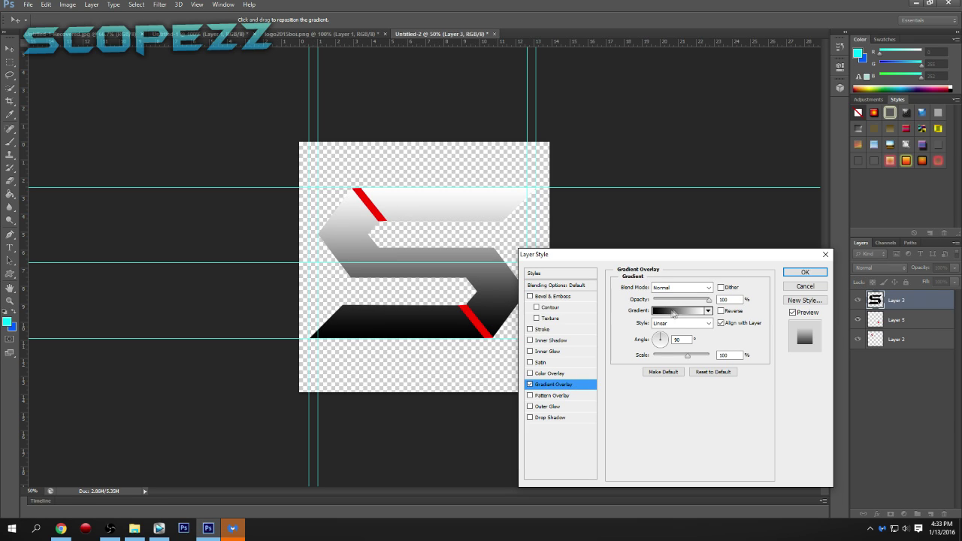
left_click(665, 300)
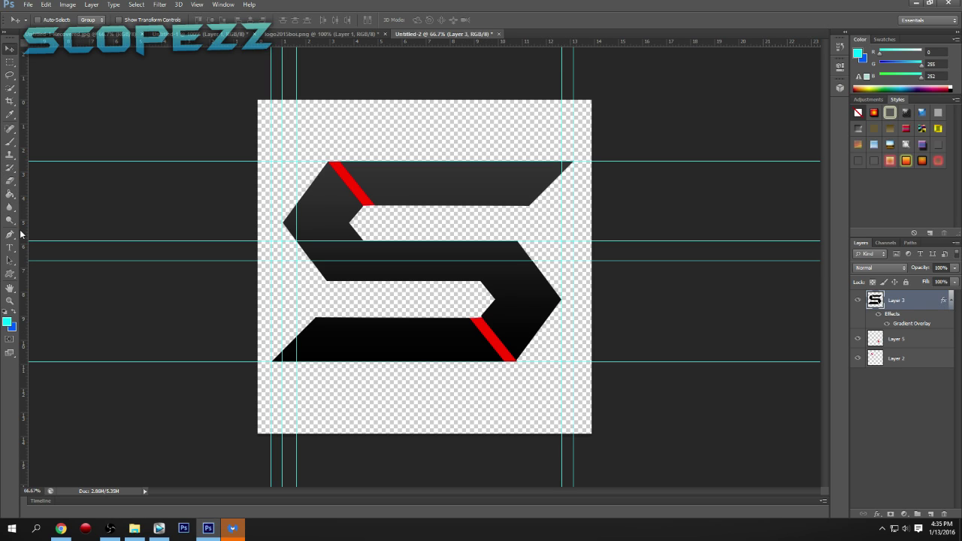
Draw a closed Pen path curving from the bottom arm's pointed tip to the red stripe and looping back above the arm.
left_click(10, 235)
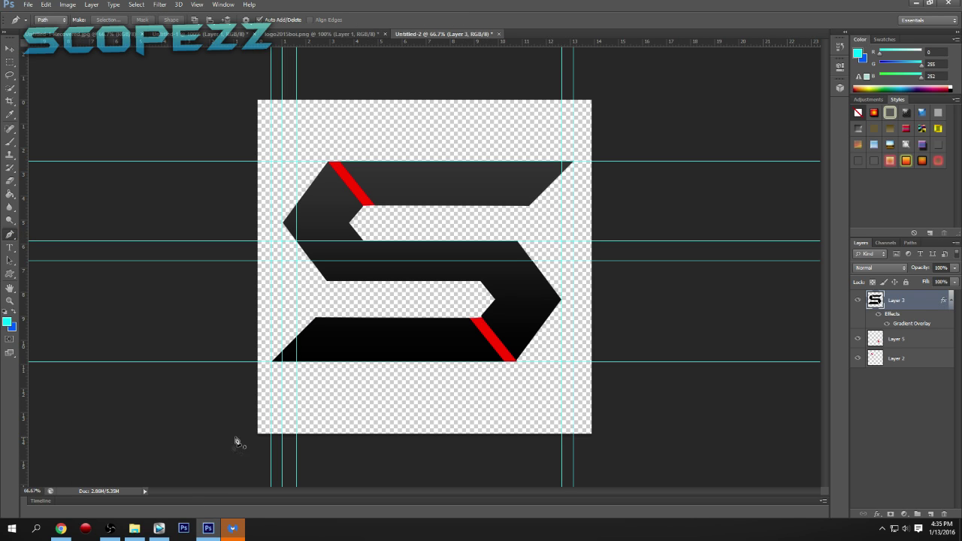
scroll(274, 363, "up", 2)
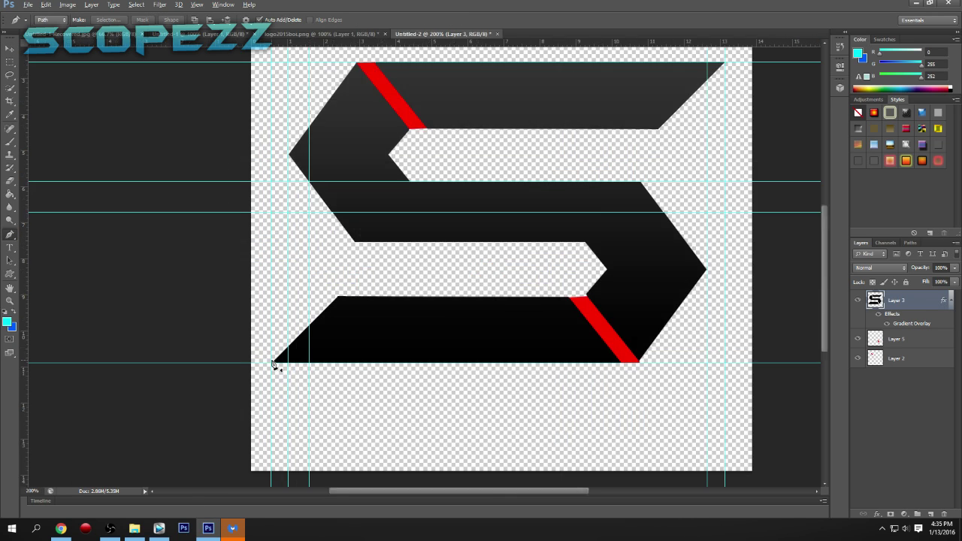
left_click_drag(318, 492, 359, 492)
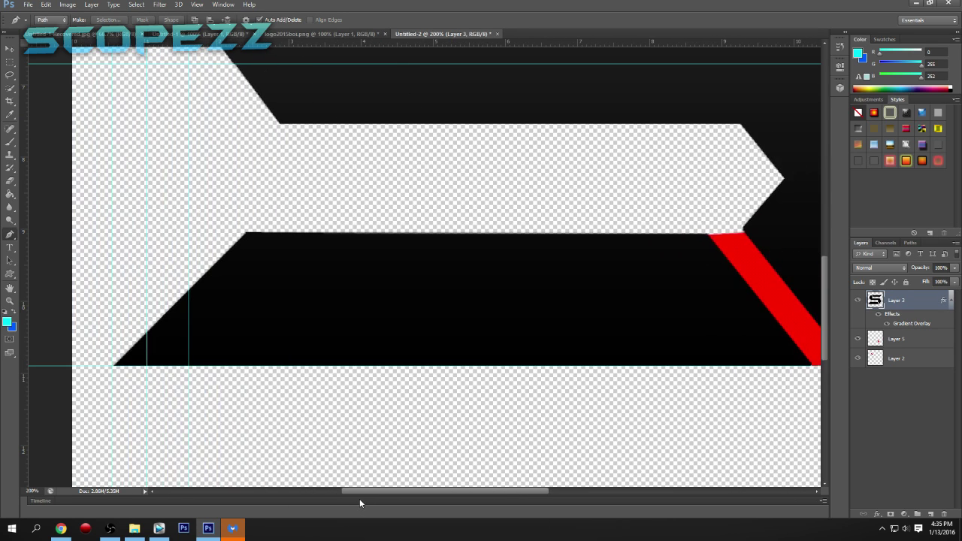
left_click(112, 366)
left_click(709, 237)
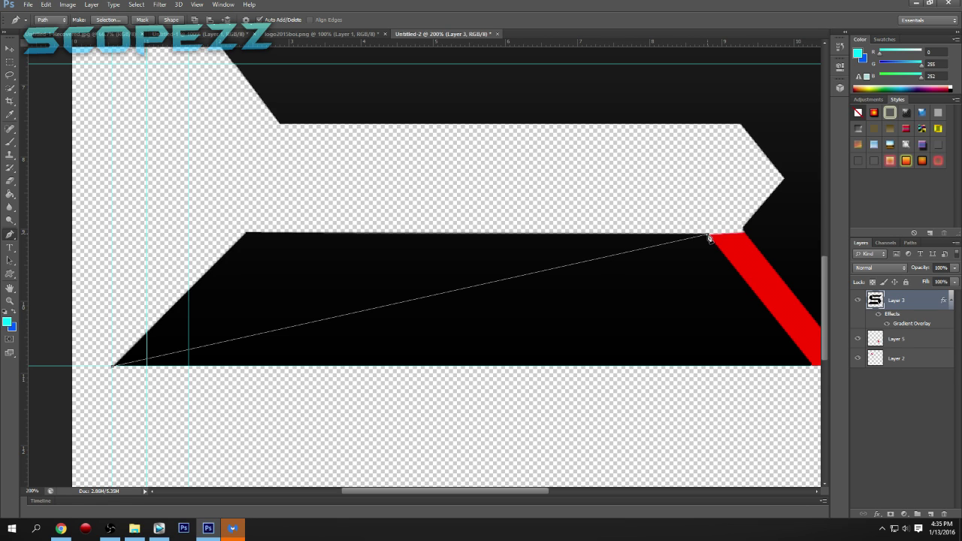
left_click_drag(709, 237, 248, 406)
left_click_drag(76, 384, 781, 246)
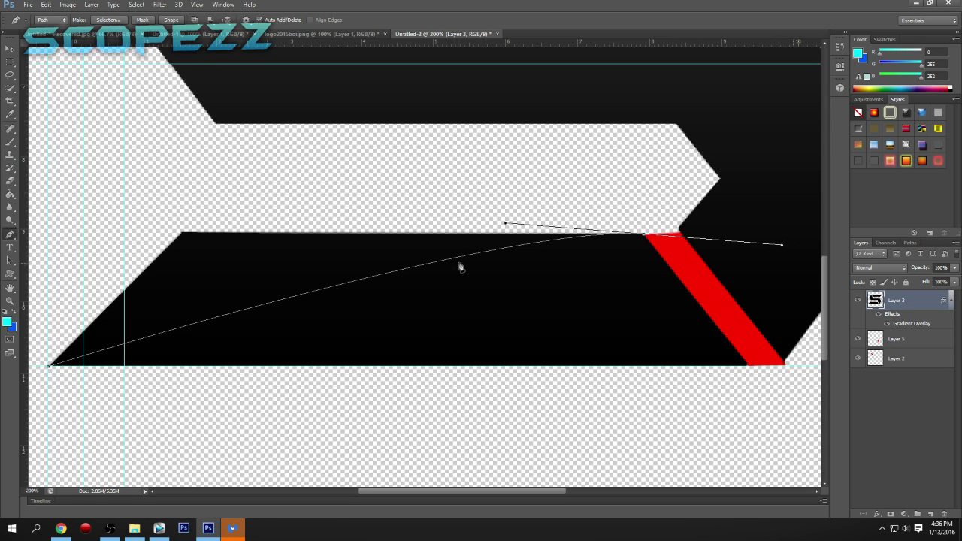
left_click_drag(537, 208, 532, 203)
left_click_drag(148, 197, 48, 293)
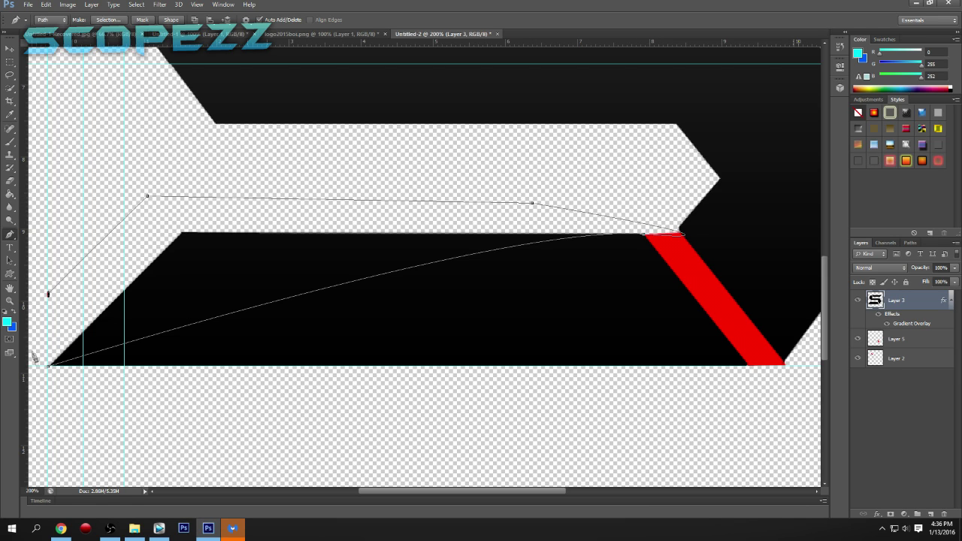
left_click(48, 368)
Turn the path into a selection and delete the enclosed black area so the bottom arm gets a curved upper edge.
right_click(293, 290)
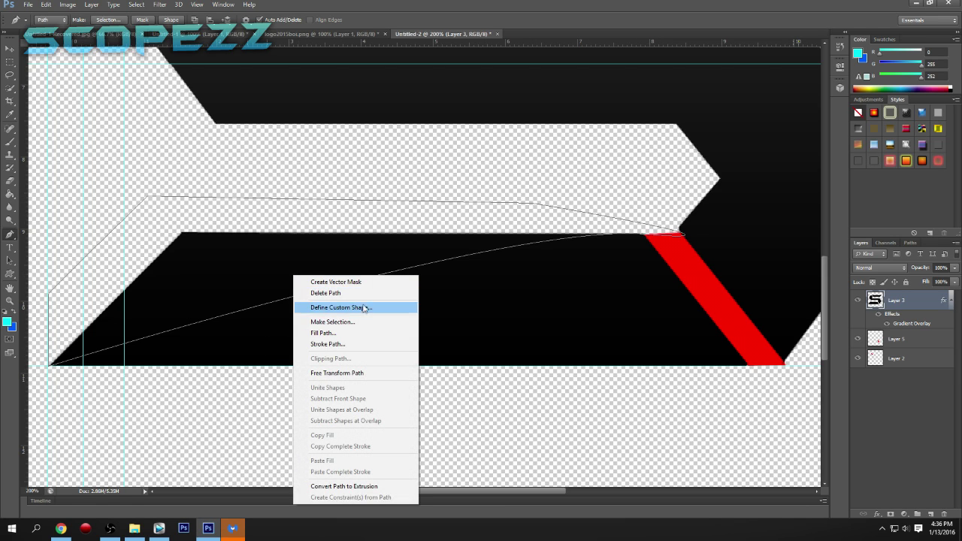
left_click(361, 323)
left_click(547, 157)
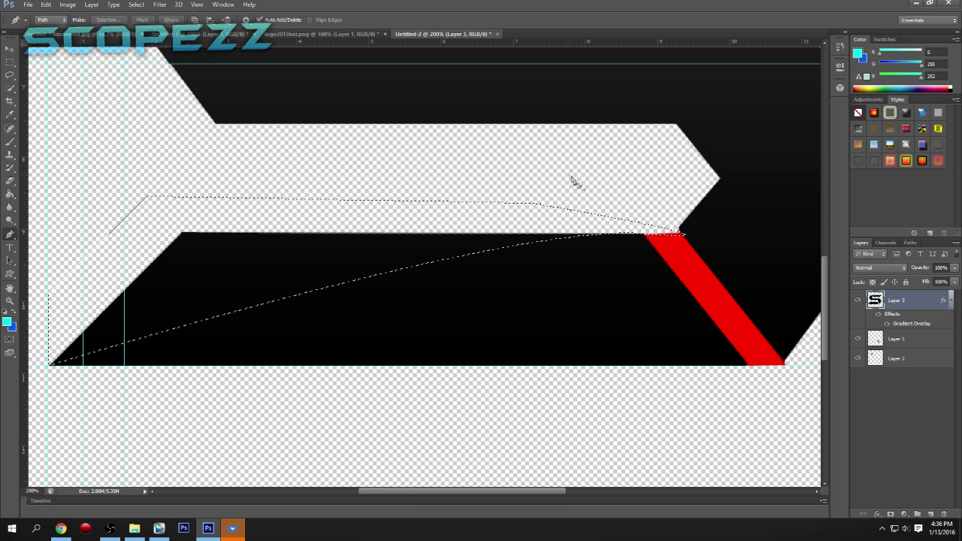
key("Delete")
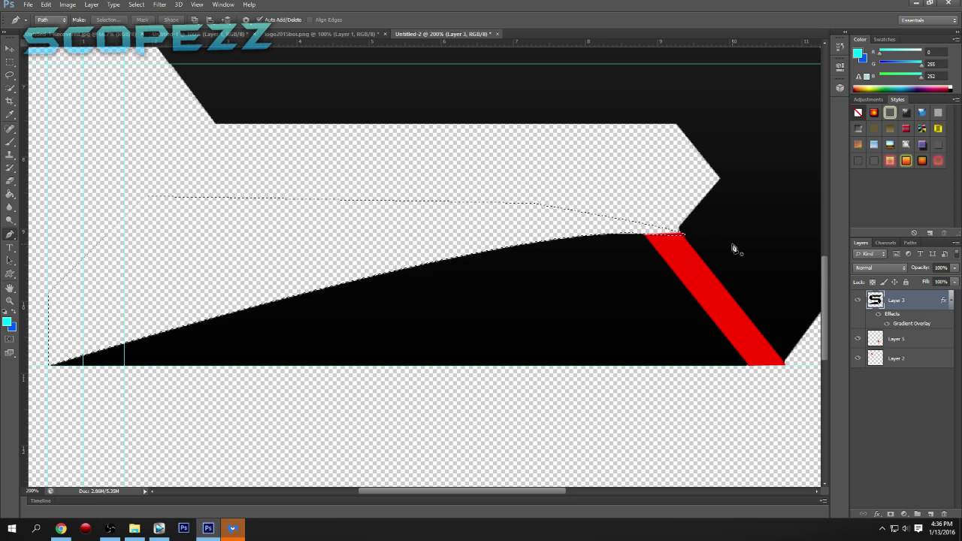
key("ctrl+d")
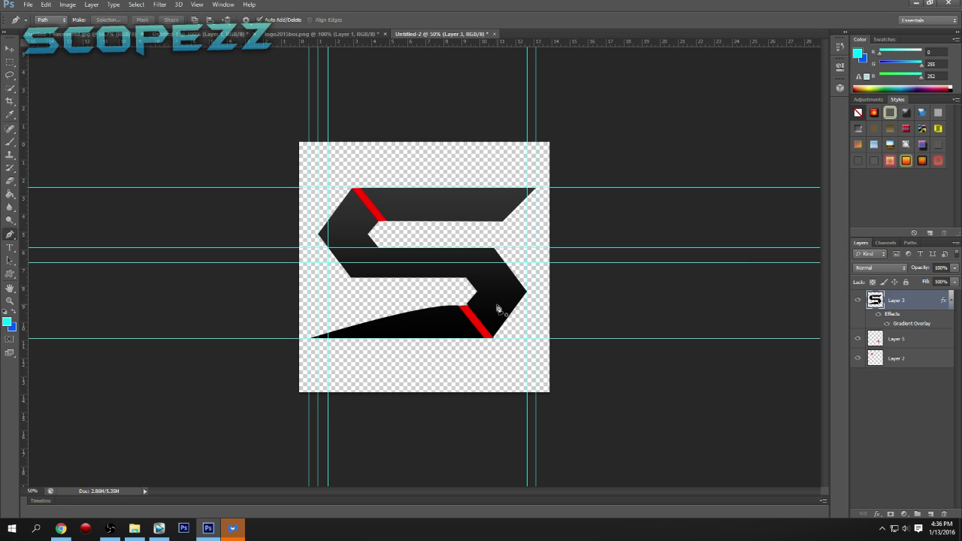
Add a Gradient Overlay to the lower stripe's layer, Layer 5, using the yellow-to-red gradient preset.
right_click(919, 340)
left_click(796, 146)
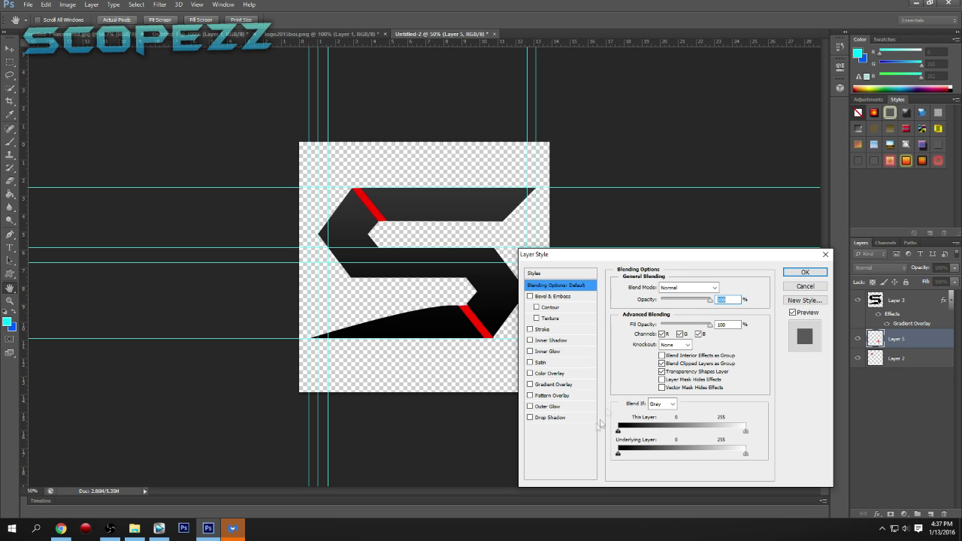
left_click(548, 386)
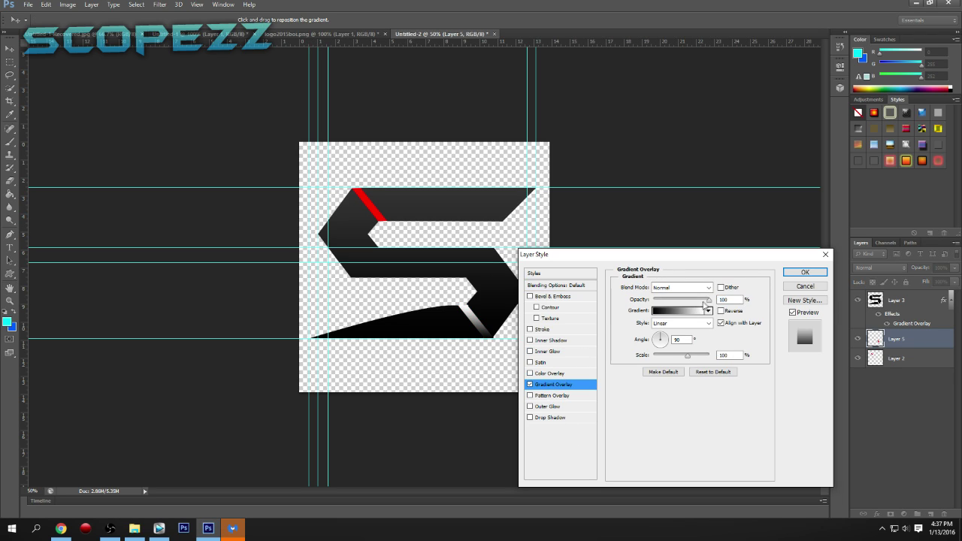
left_click(689, 310)
left_click_drag(790, 210, 797, 239)
left_click(778, 232)
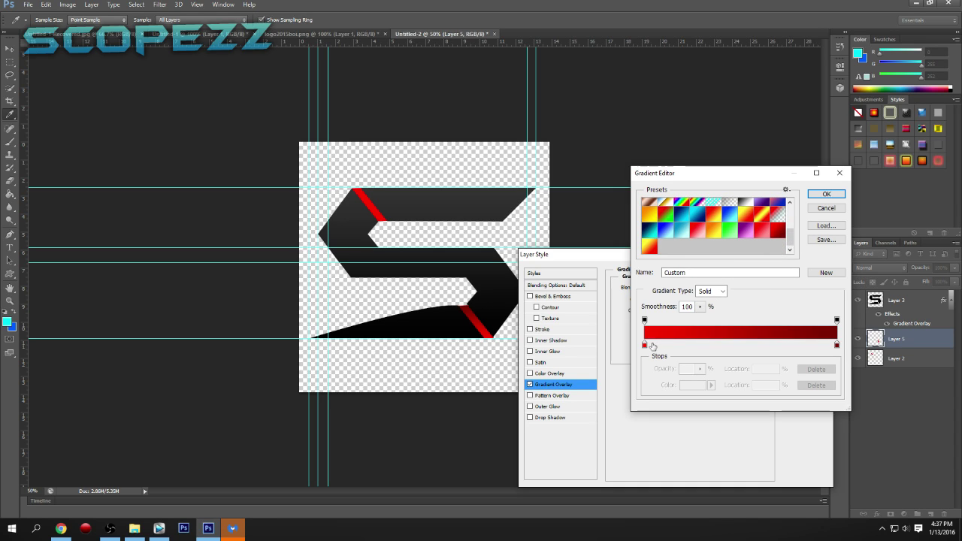
left_click(648, 246)
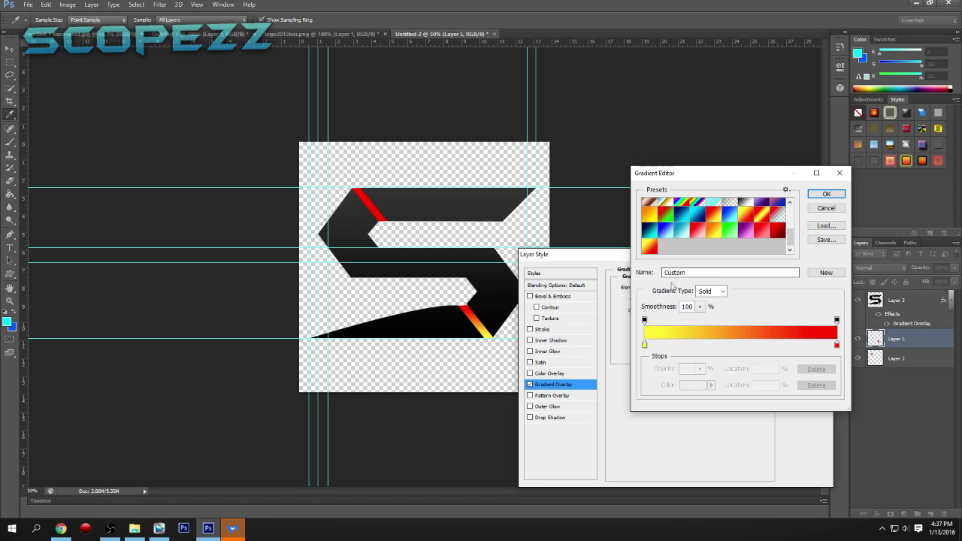
Try a red-to-turquoise gradient on the lower stripe, with stop colours ff0000 and 00ffe4.
left_click(643, 344)
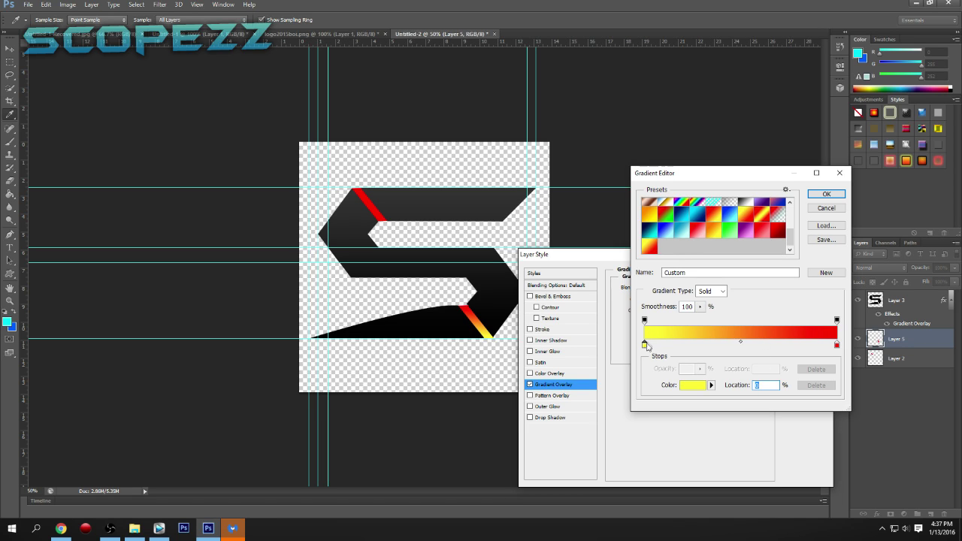
double_click(644, 344)
left_click(722, 202)
left_click_drag(723, 245, 749, 148)
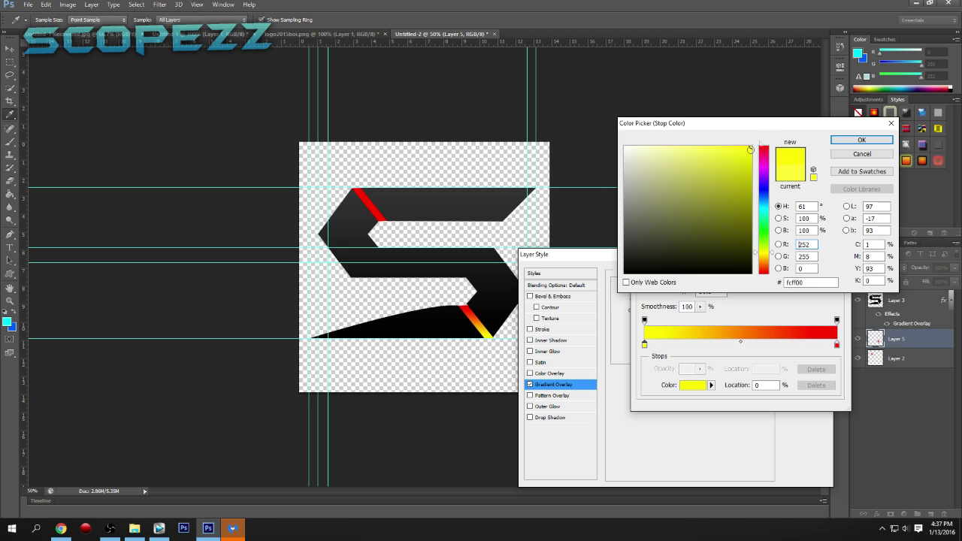
left_click(763, 148)
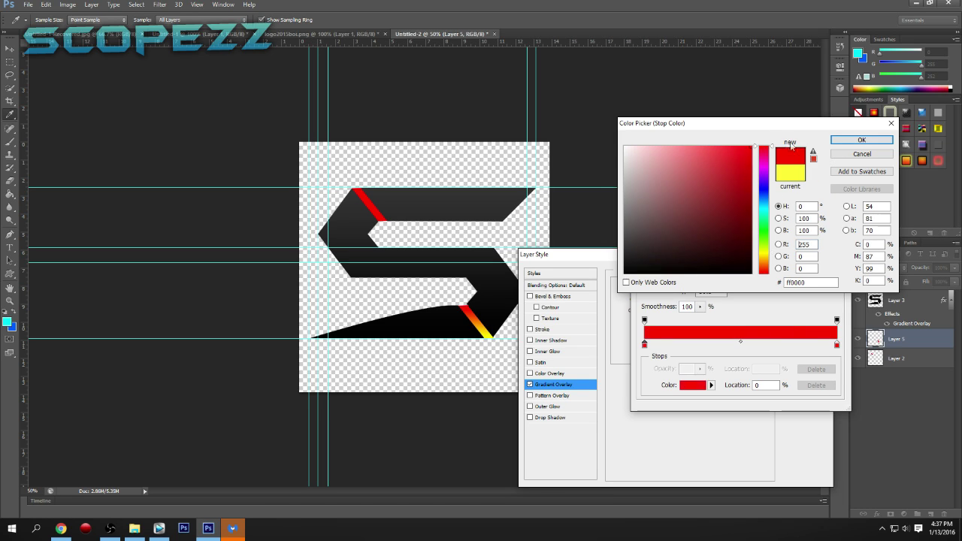
left_click(860, 141)
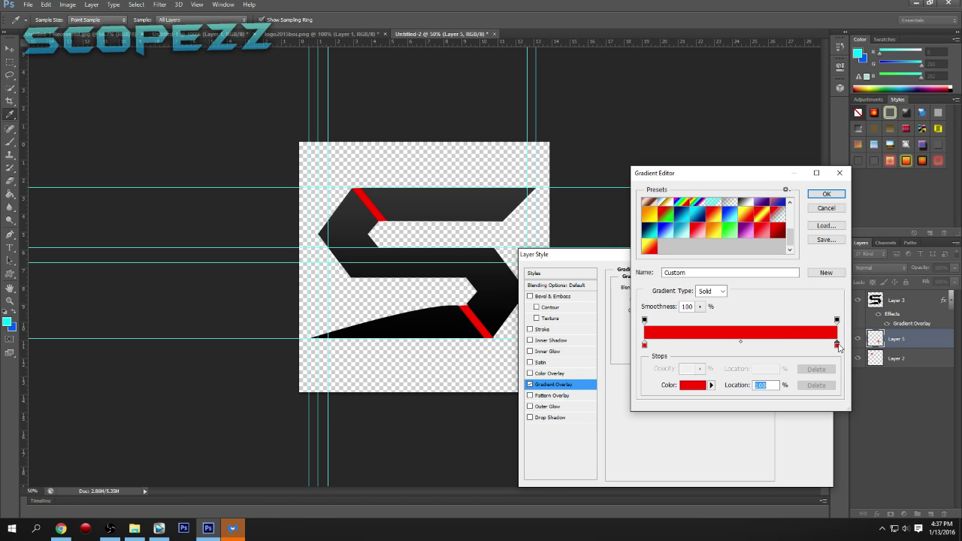
double_click(837, 345)
left_click_drag(763, 219, 763, 212)
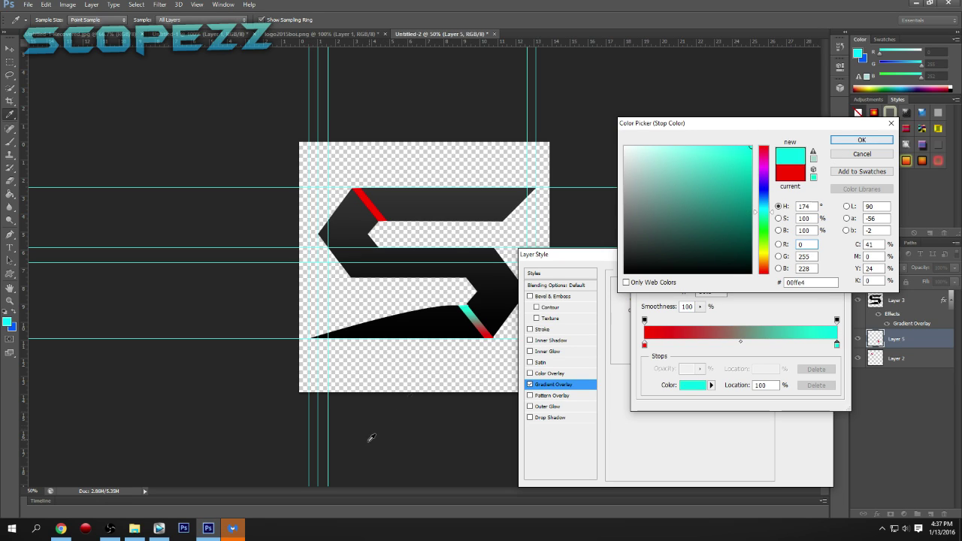
left_click(854, 143)
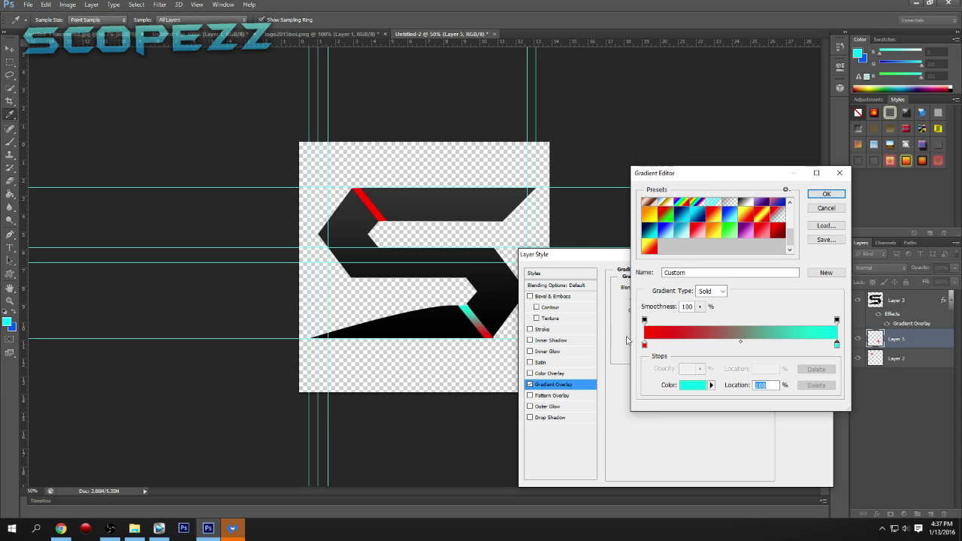
Set the gradient's start stop to a slightly lighter red and its end stop to pure red, and save it as a new preset.
double_click(644, 345)
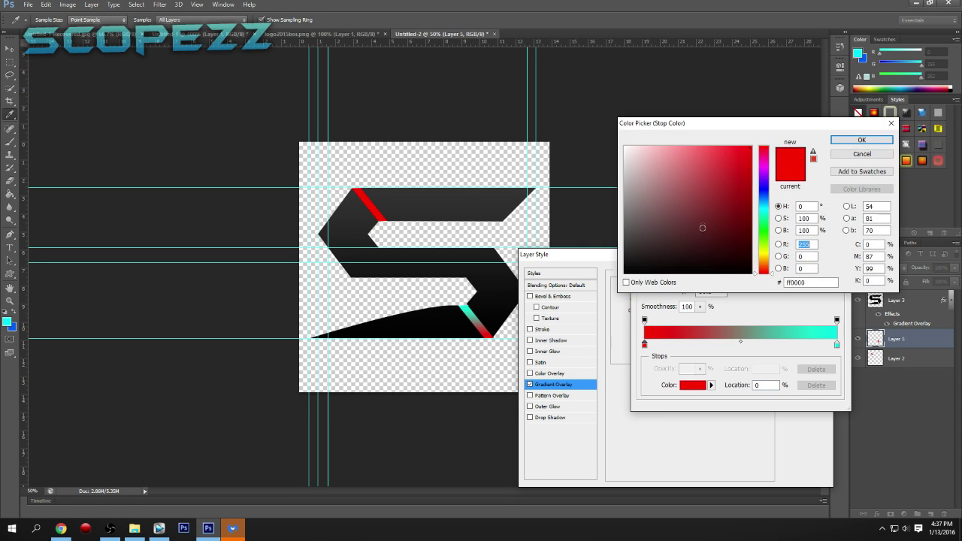
left_click_drag(661, 160, 728, 133)
left_click(861, 140)
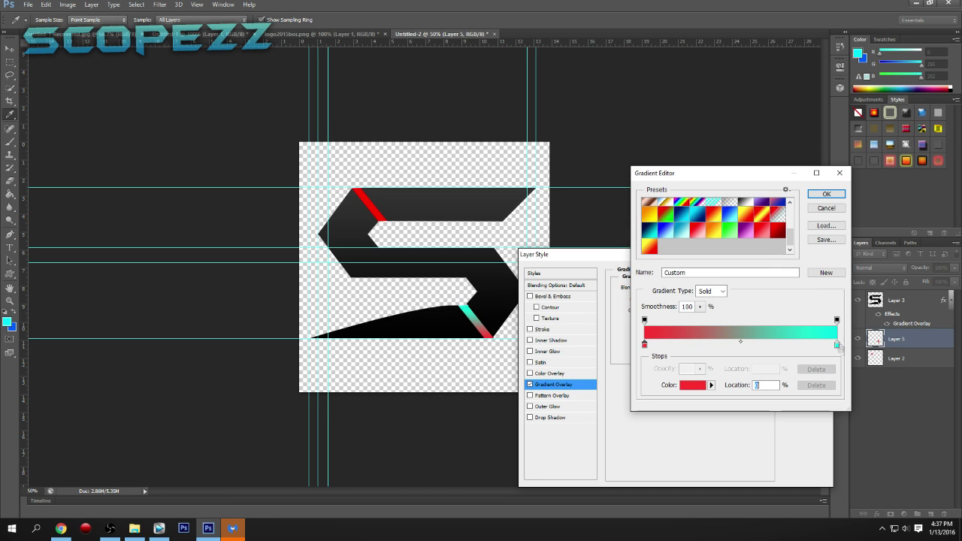
double_click(836, 345)
type("ff0000")
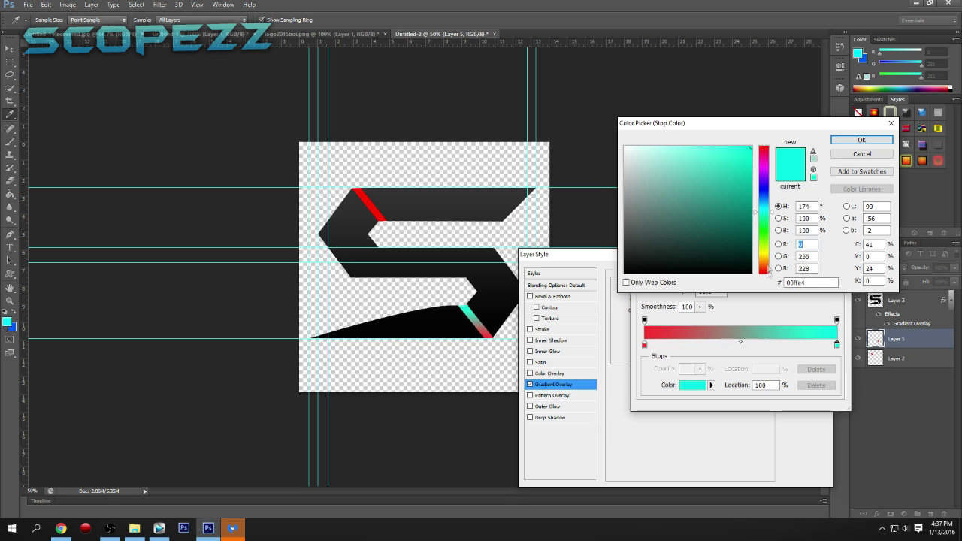
key("Tab")
left_click(869, 143)
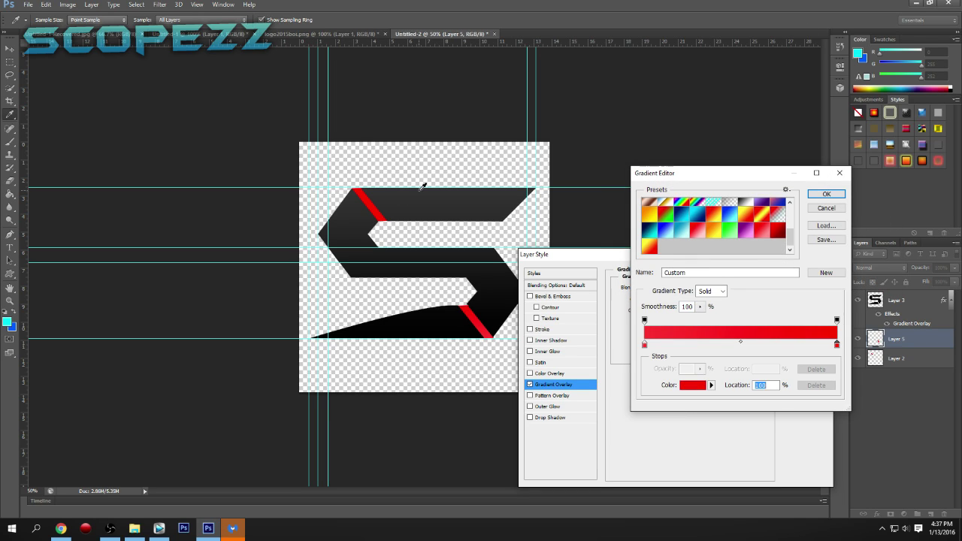
left_click(826, 272)
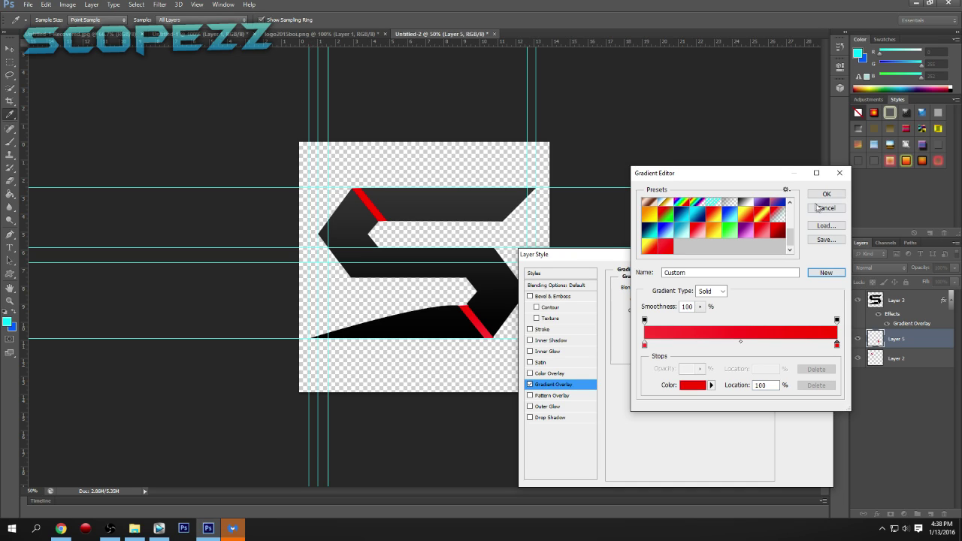
left_click(826, 194)
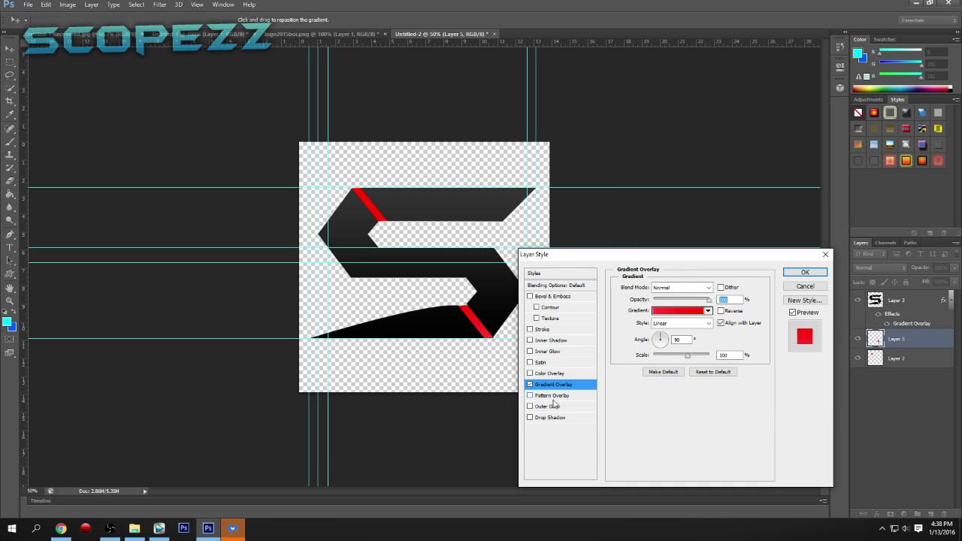
Add a white Inner Glow to the lower stripe with 100% opacity and a larger size.
left_click(547, 350)
left_click(635, 323)
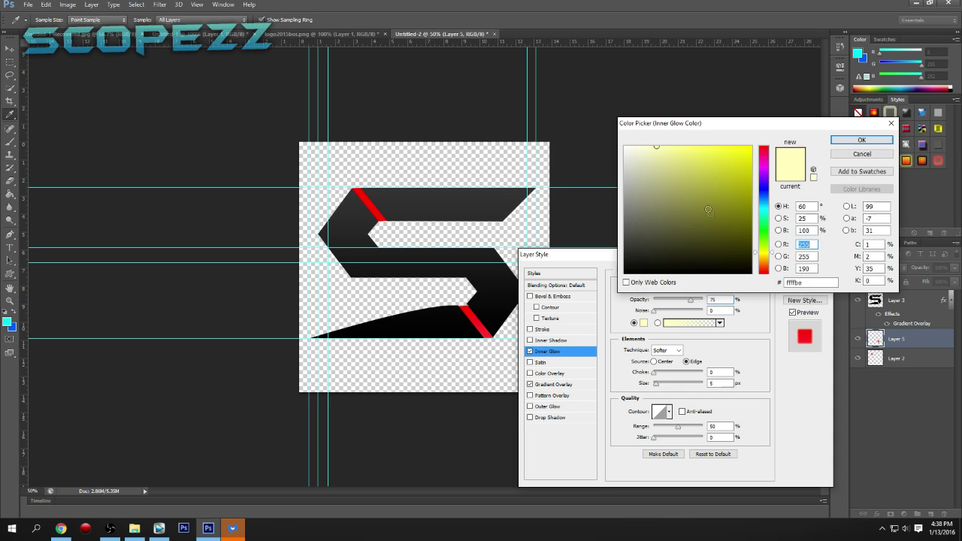
left_click(860, 139)
left_click_drag(690, 300, 722, 302)
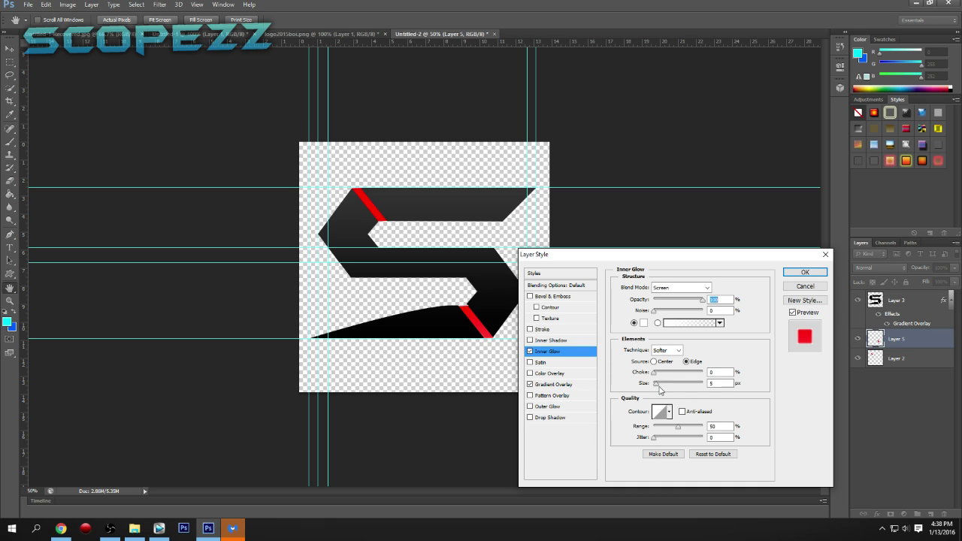
left_click_drag(658, 385, 659, 384)
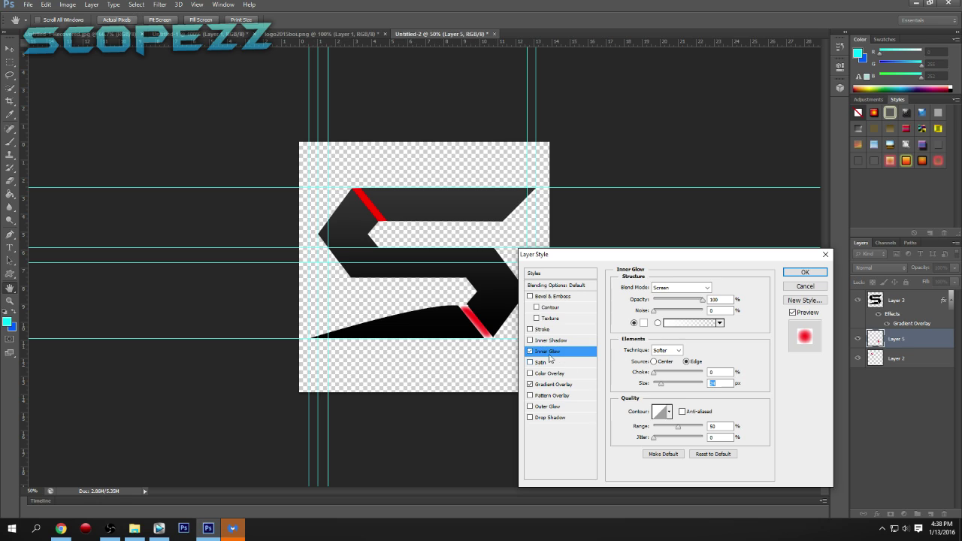
left_click(544, 329)
left_click(528, 329)
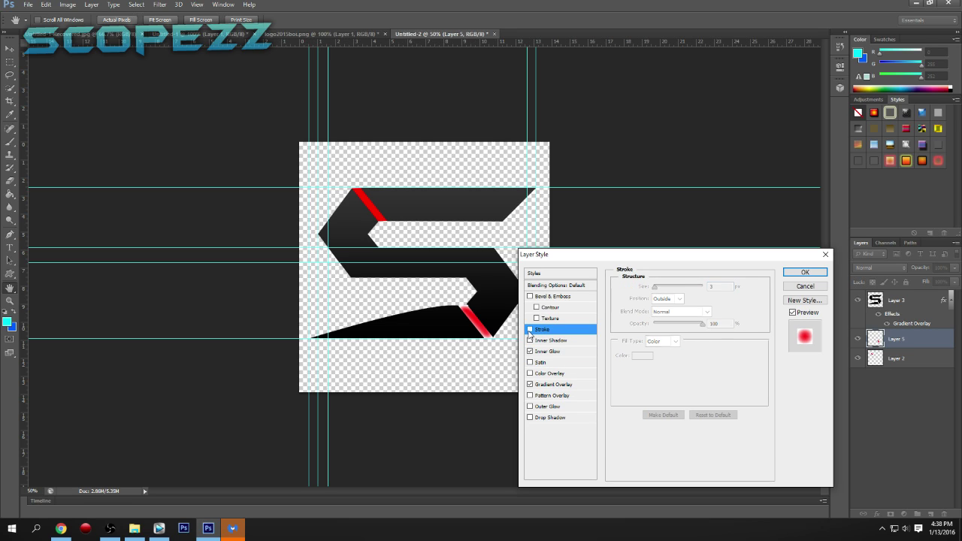
left_click(530, 351)
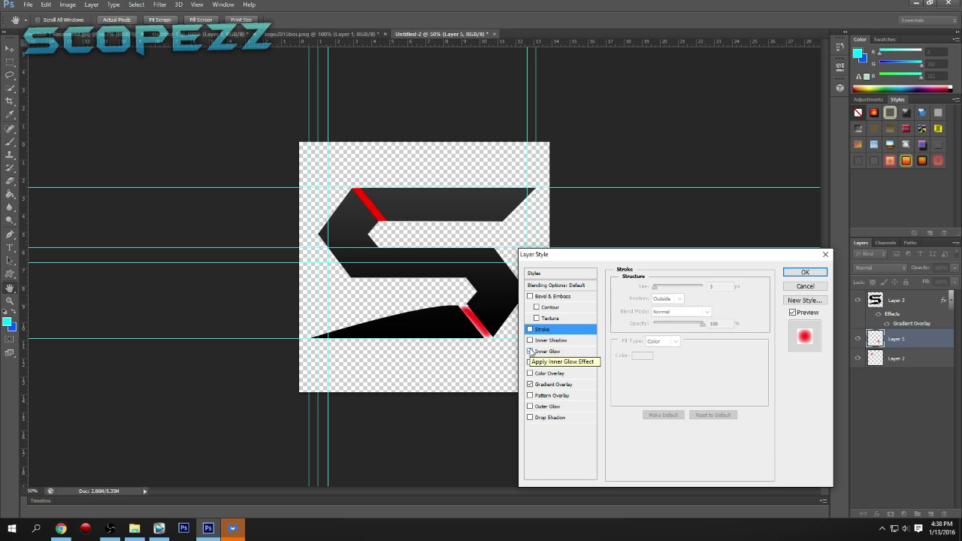
Set the lower stripe's Inner Glow source to Center with a 59 px size and a reduced opacity, and apply the layer style.
left_click(530, 350)
left_click(544, 352)
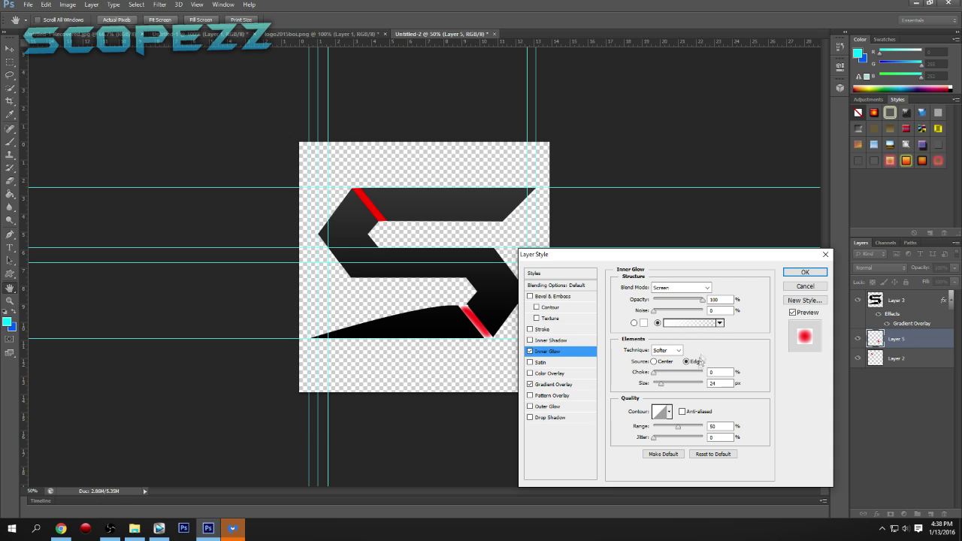
left_click(665, 363)
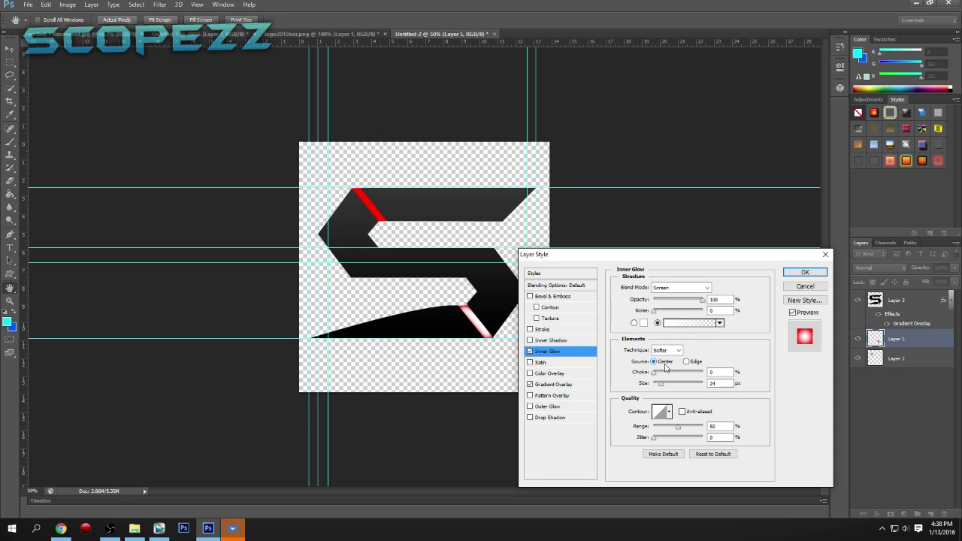
left_click_drag(658, 385, 692, 383)
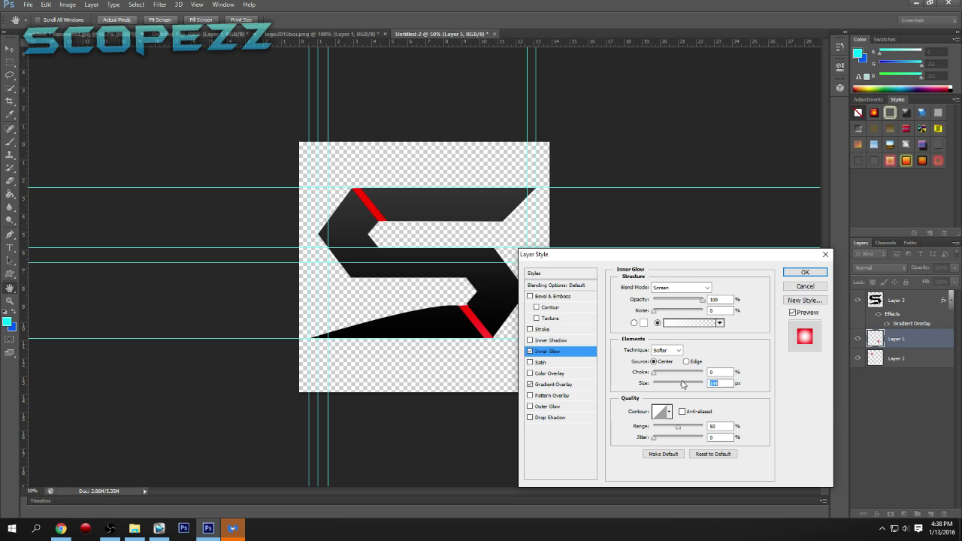
left_click_drag(672, 385, 668, 384)
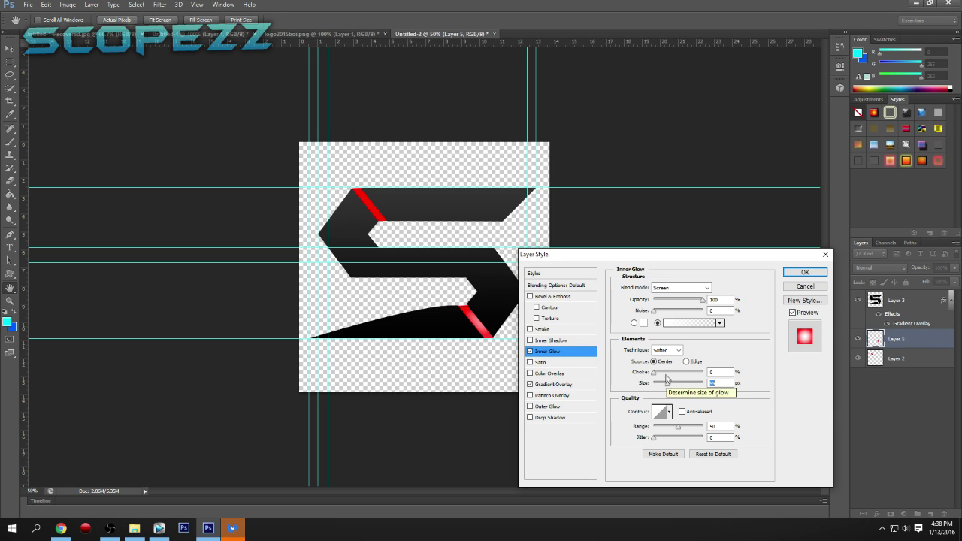
mouse_move(683, 299)
left_mouse_down()
mouse_move(665, 300)
mouse_move(687, 303)
left_mouse_up()
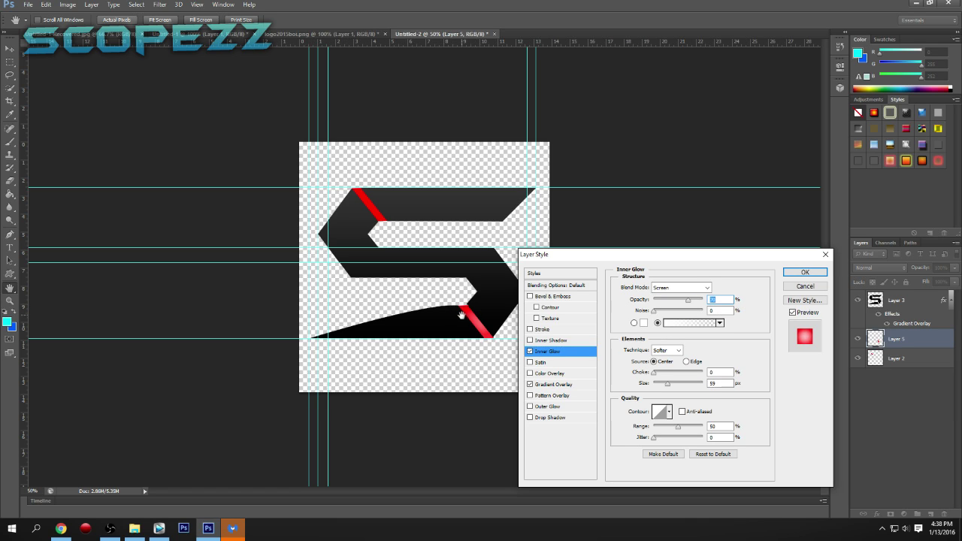
left_click(801, 273)
Copy the layer style from the lower stripe's Layer 5 and paste it onto the upper stripe's Layer 2.
right_click(894, 336)
left_click(845, 300)
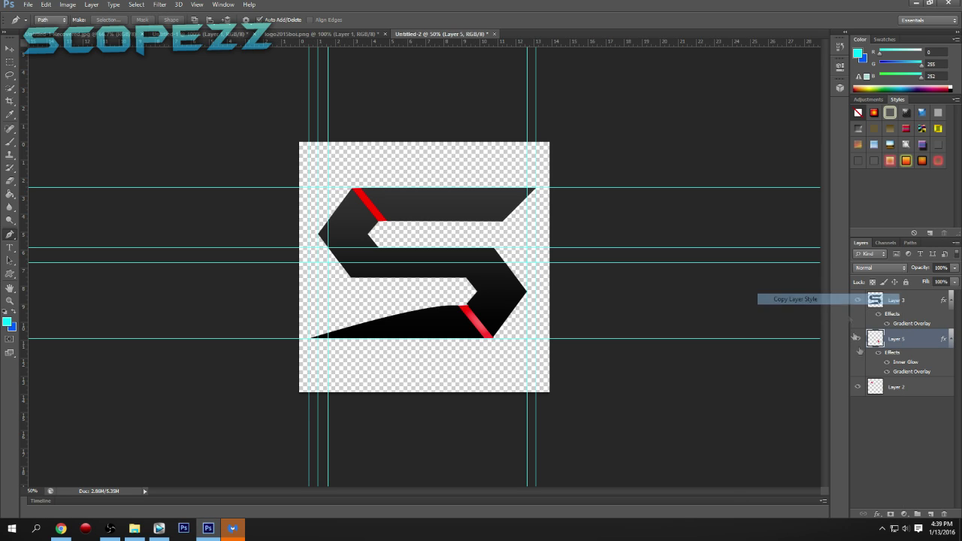
right_click(903, 390)
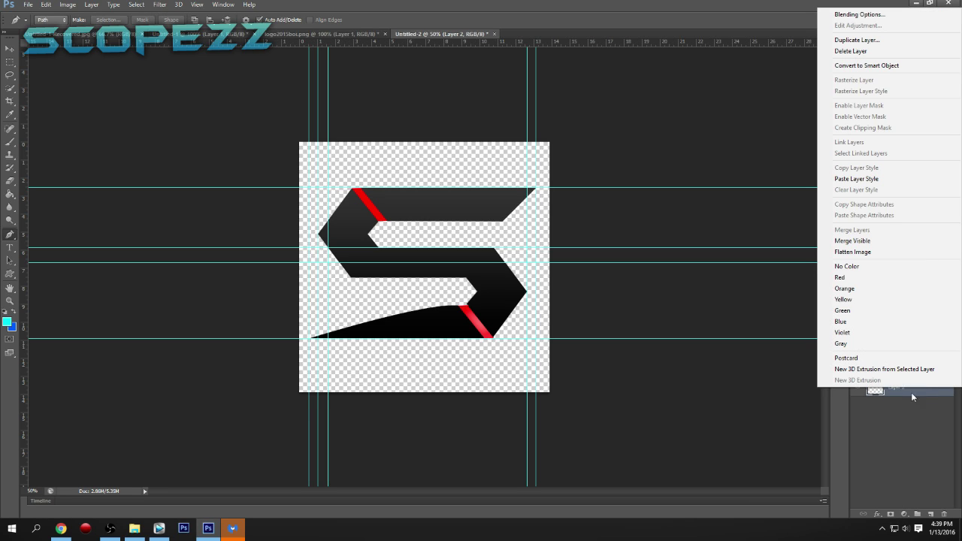
left_click(876, 180)
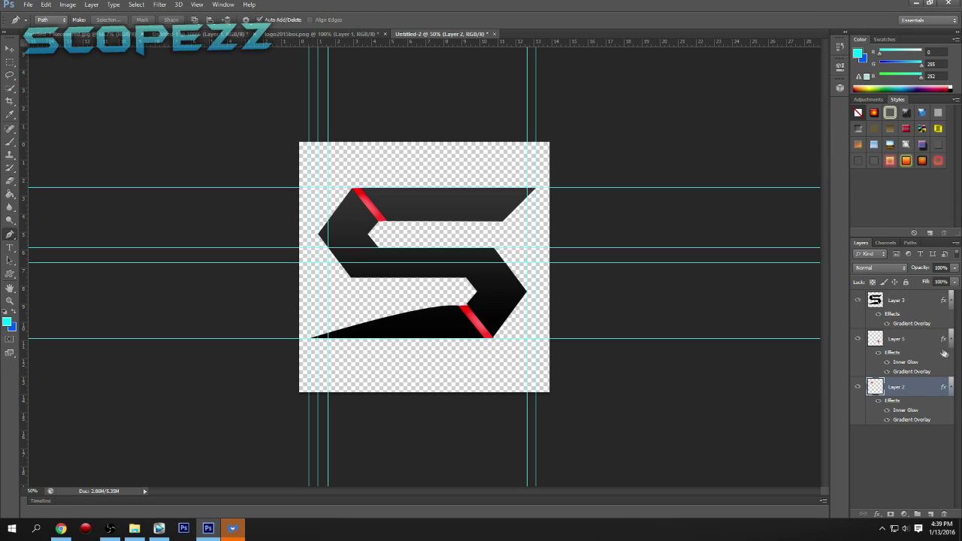
Create a new layer group and move Layer 3, Layer 5 and Layer 2 into it.
left_click(909, 447)
left_click(916, 514)
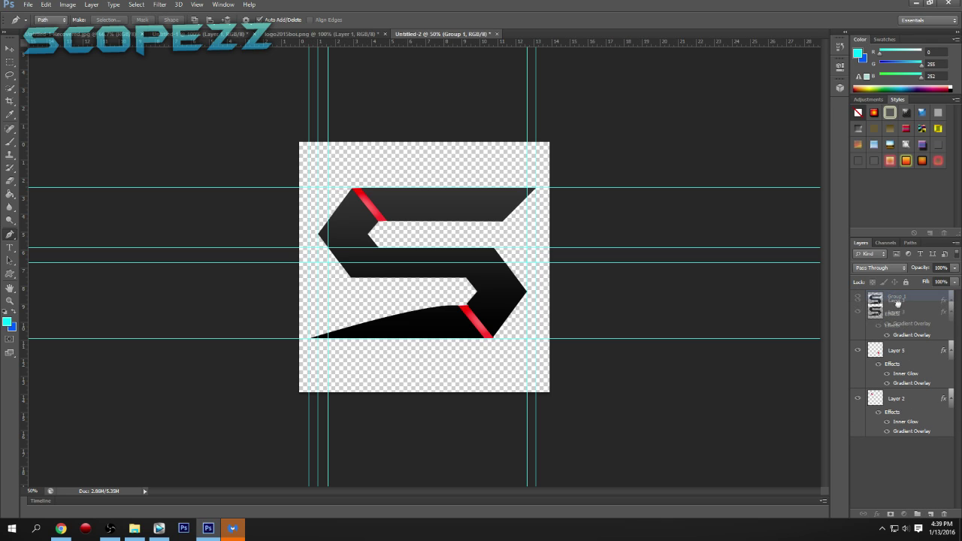
left_click_drag(900, 321, 896, 340)
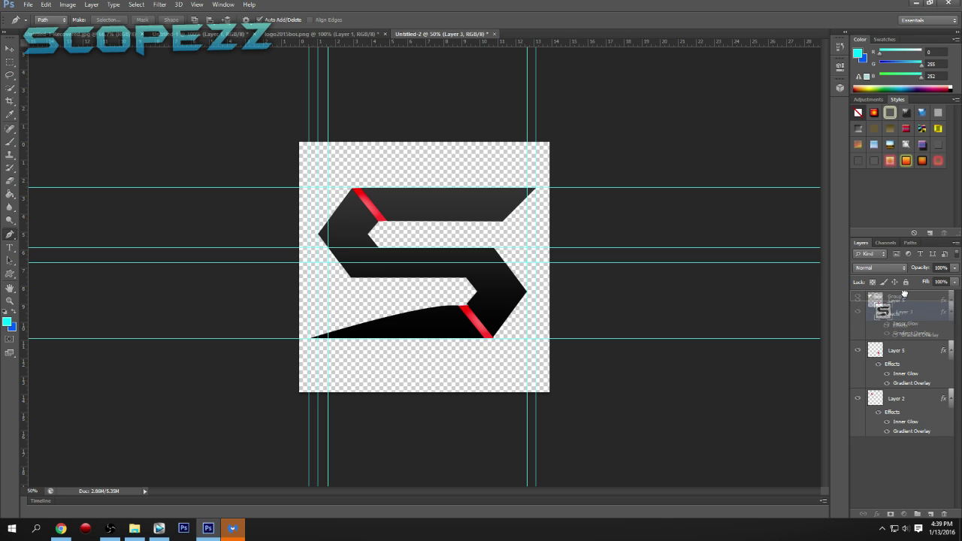
left_click(892, 374)
left_click(898, 396)
left_click(898, 396, "ctrl")
left_click(869, 297)
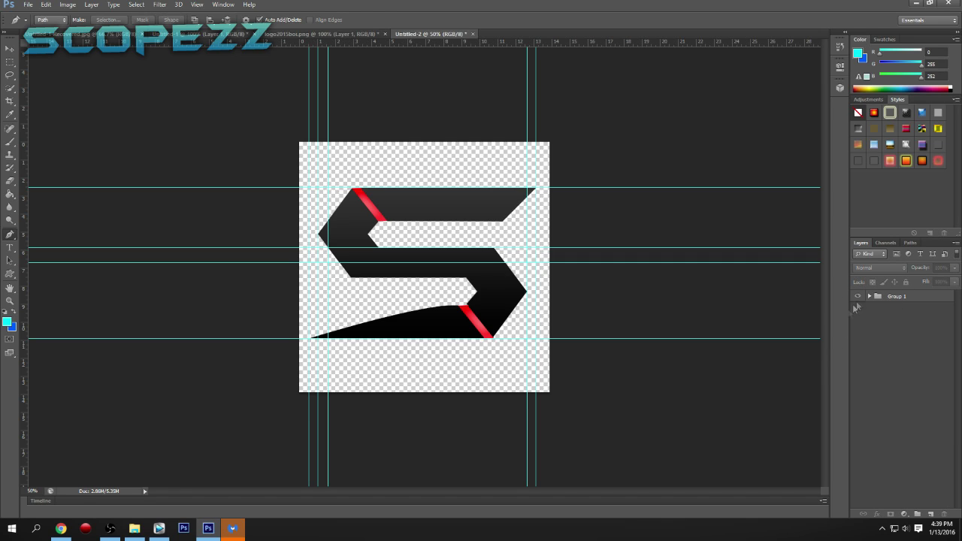
left_click(870, 296)
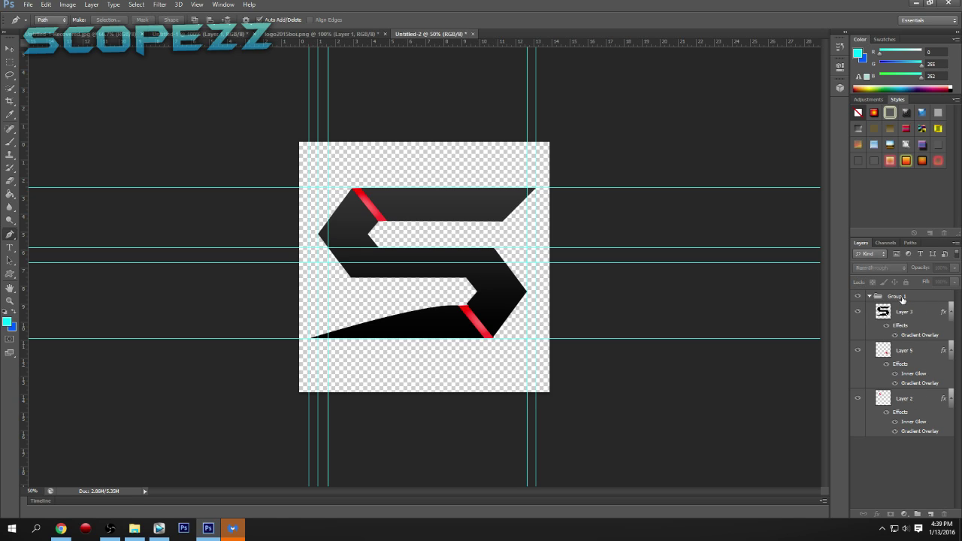
Distort Group 1 with Free Transform so the S slants upward to the right and the lower arm's tip extends down to the left.
left_click(902, 299)
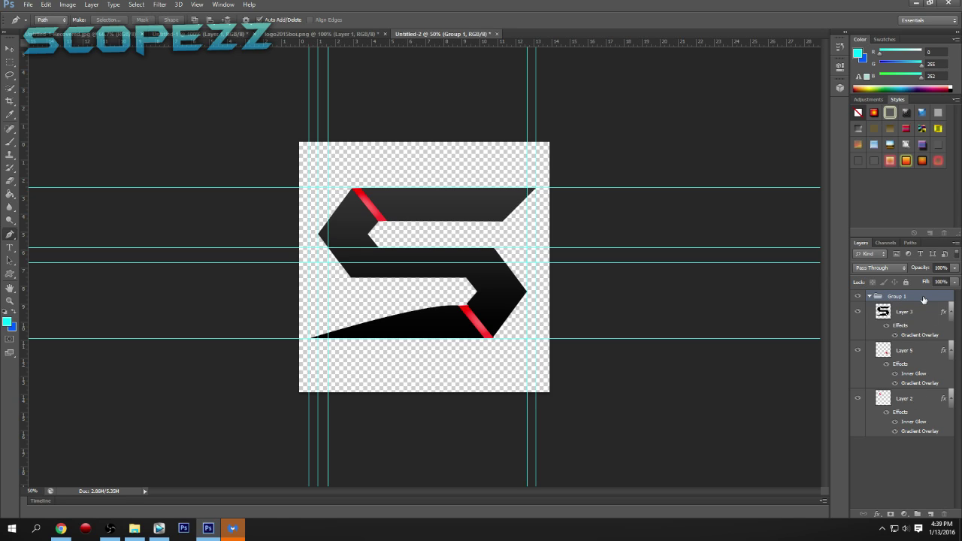
key("ctrl+t")
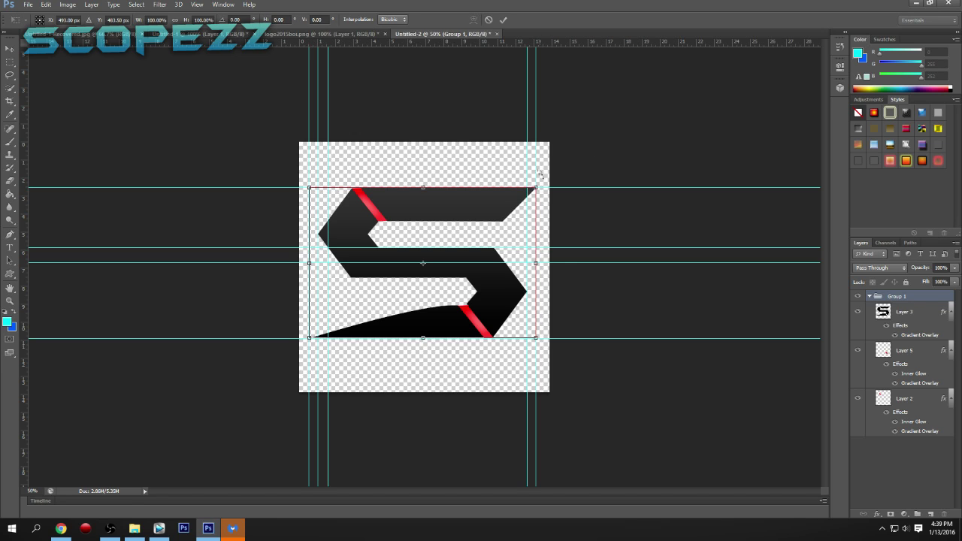
left_click_drag(533, 190, 572, 177)
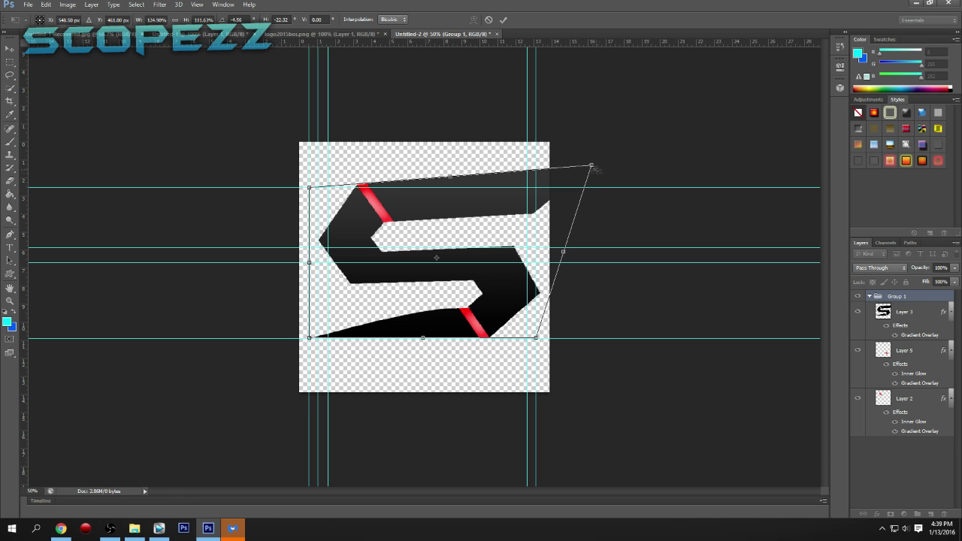
left_click_drag(592, 162, 331, 269)
left_click_drag(347, 306, 446, 435)
left_click_drag(458, 365, 584, 256)
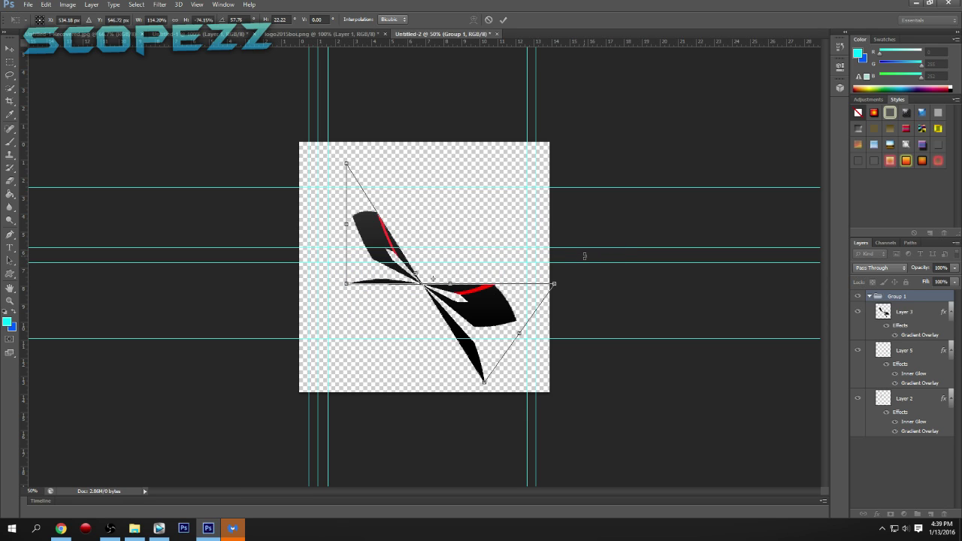
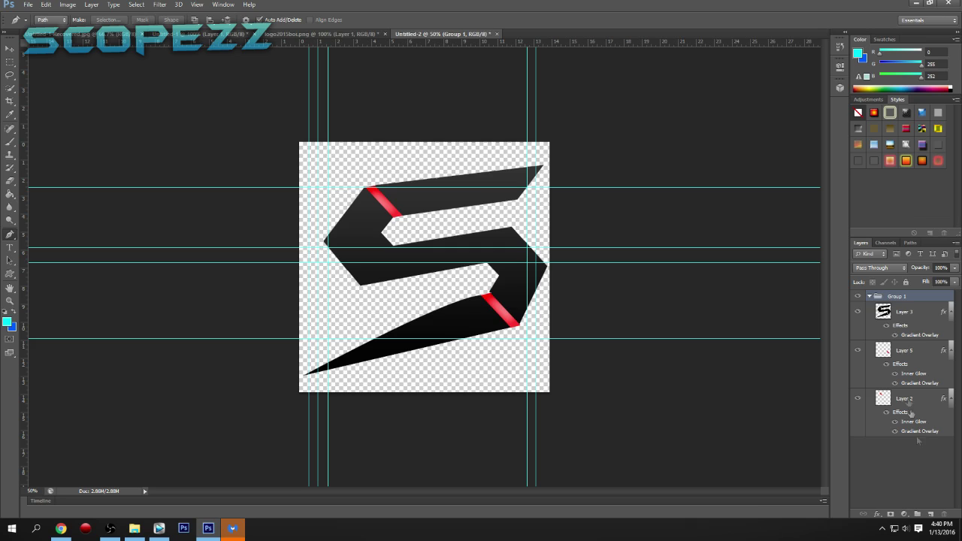
Select the black S shape's layer, Layer 3, inside the group.
left_click(909, 310)
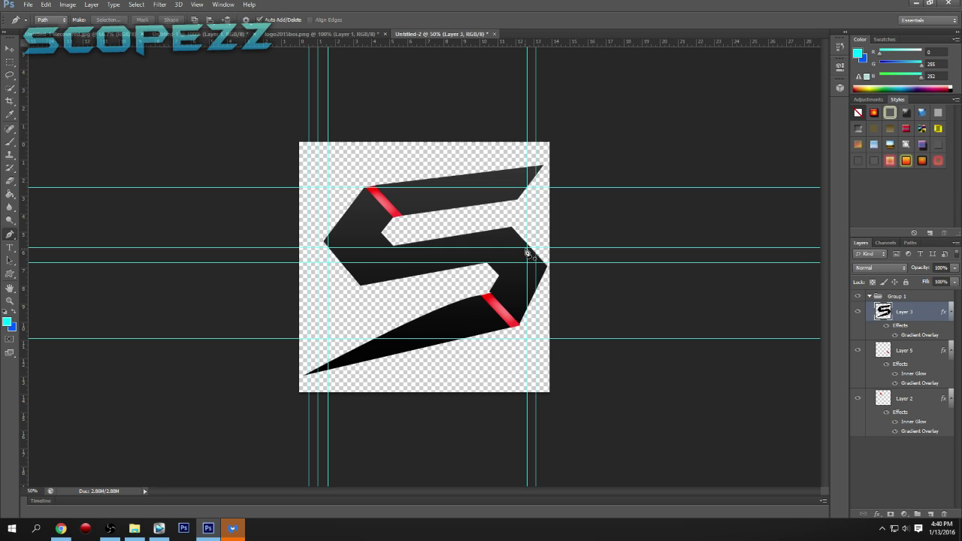